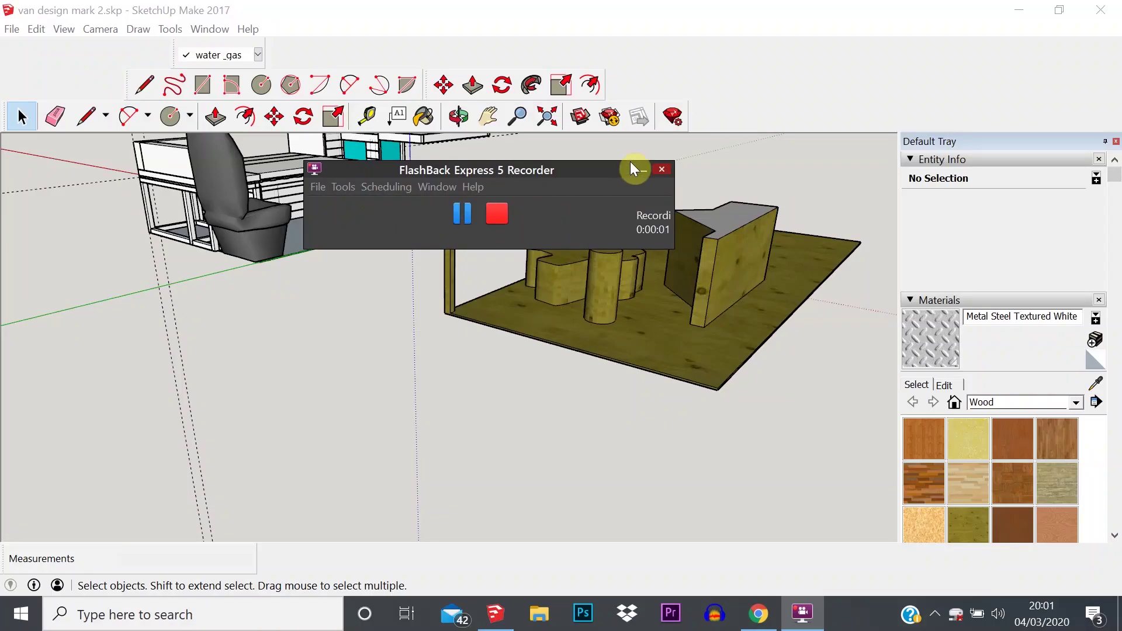
Examine the wooden board, the shapes standing on it and the van furniture from several angles.
click(640, 169)
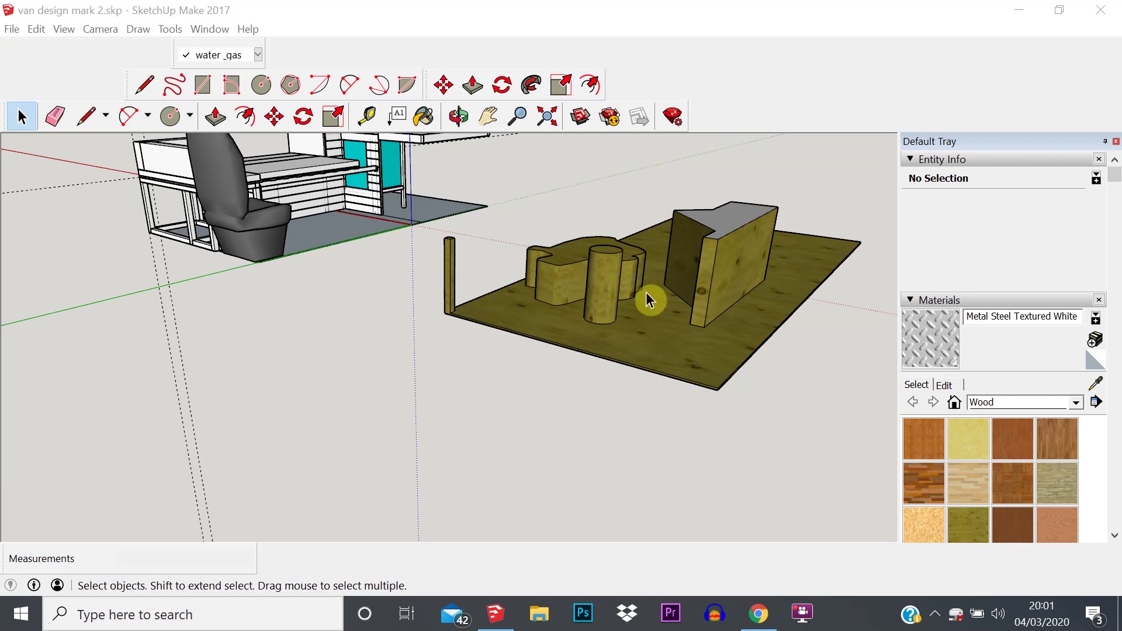
middle_drag(685, 308, 359, 321)
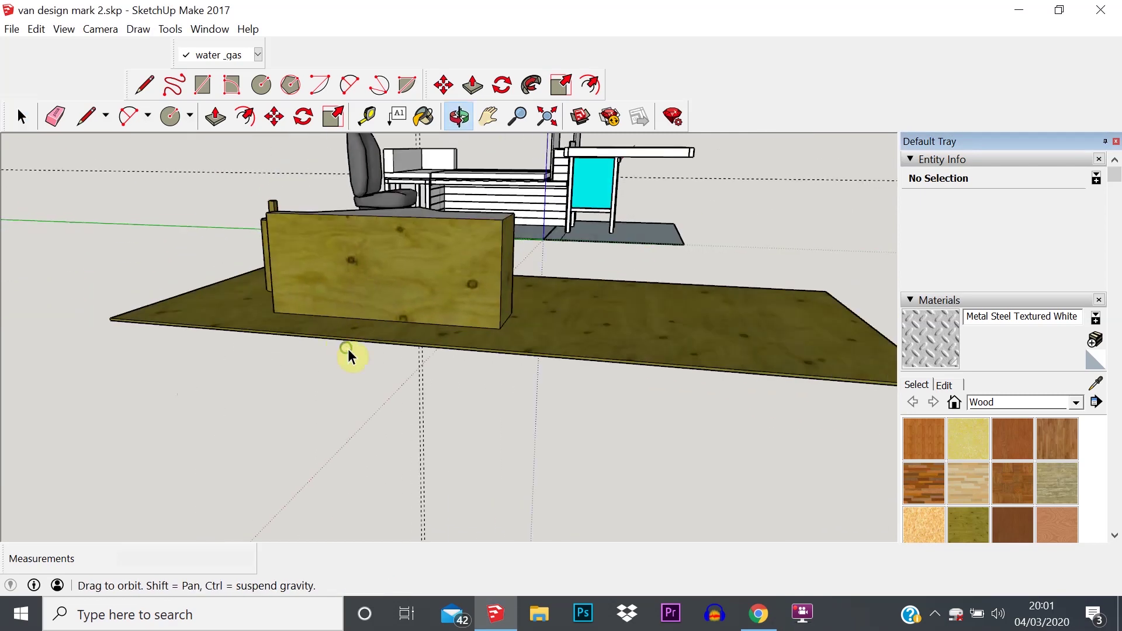
scroll(345, 352, up, 5)
scroll(336, 369, down, 2)
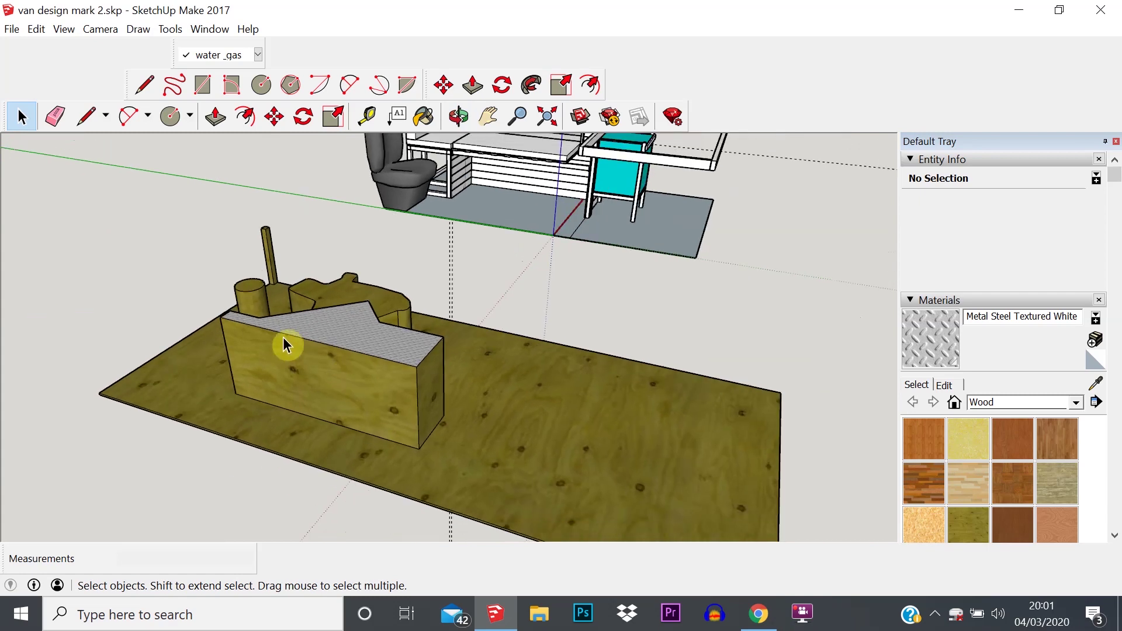
middle_drag(232, 287, 661, 371)
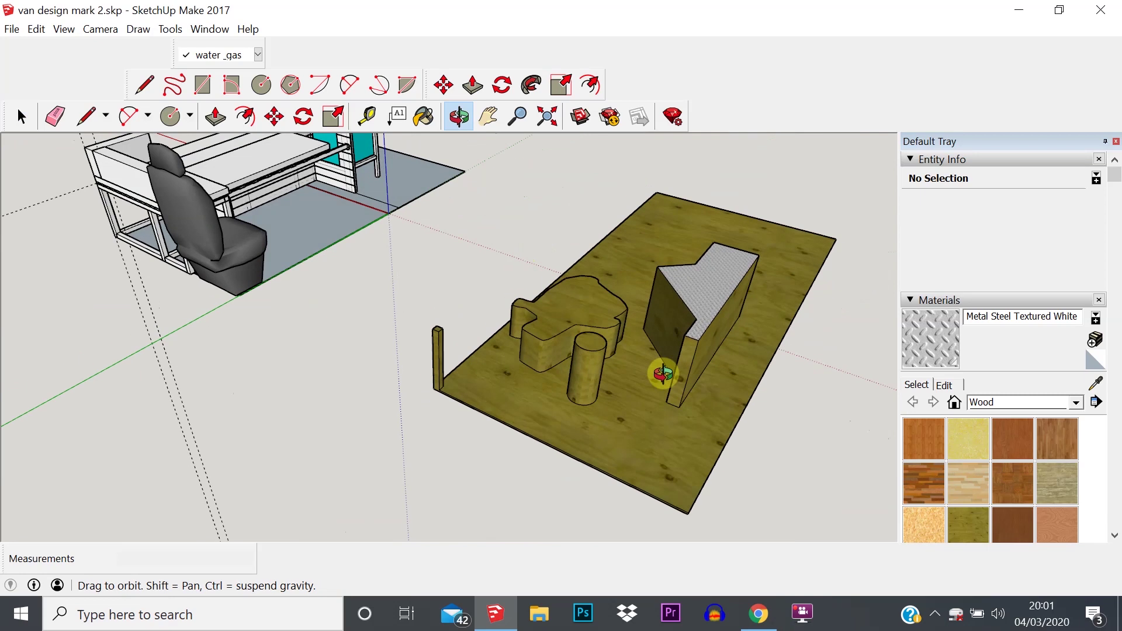
scroll(526, 408, down, 2)
middle_drag(567, 394, 467, 329)
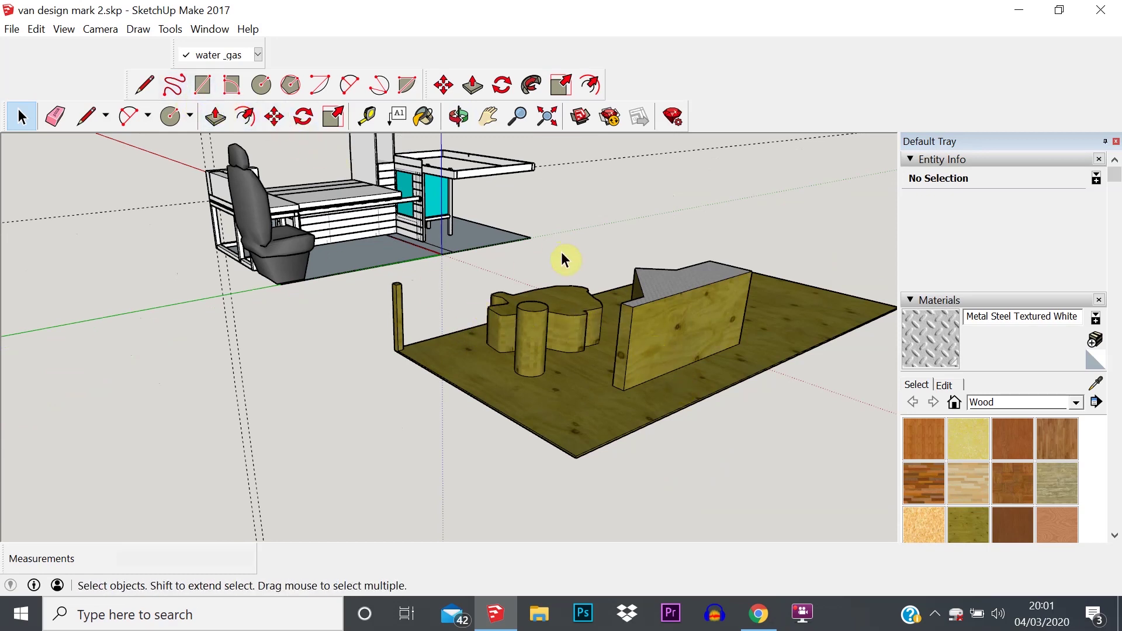
middle_drag(716, 288, 917, 421)
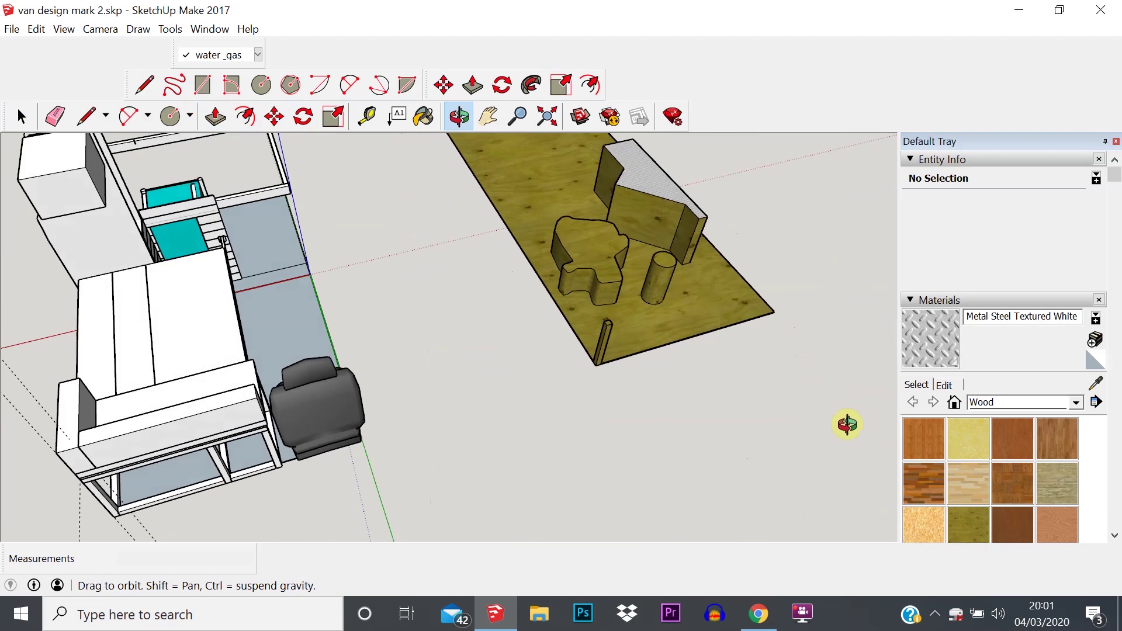
middle_drag(705, 323, 431, 210)
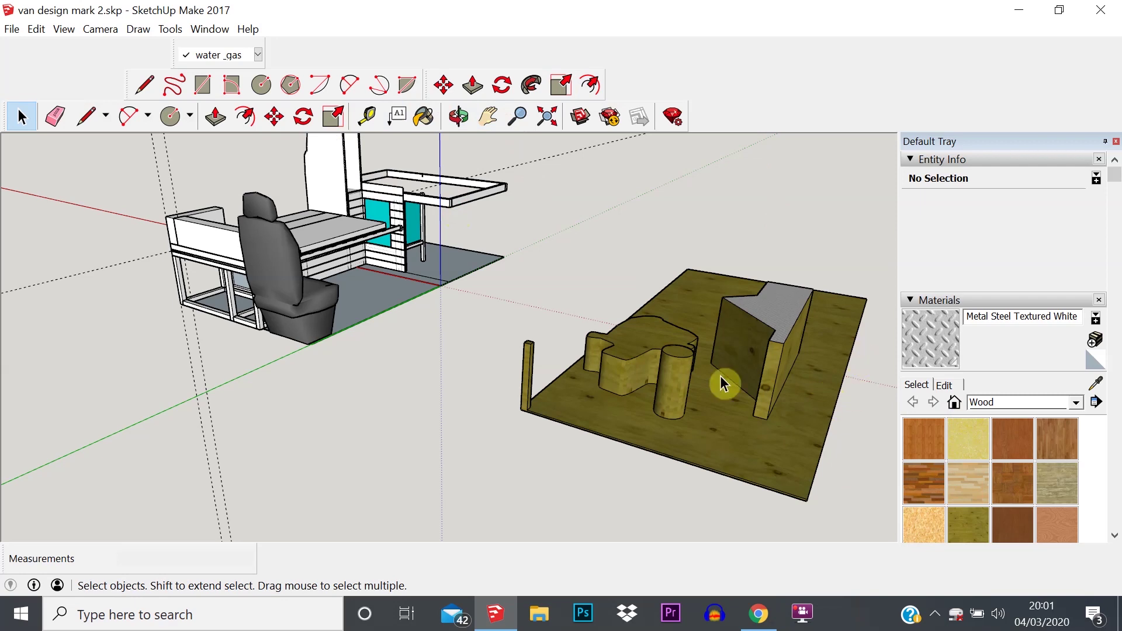
middle_drag(681, 404, 619, 409)
scroll(544, 448, up, 4)
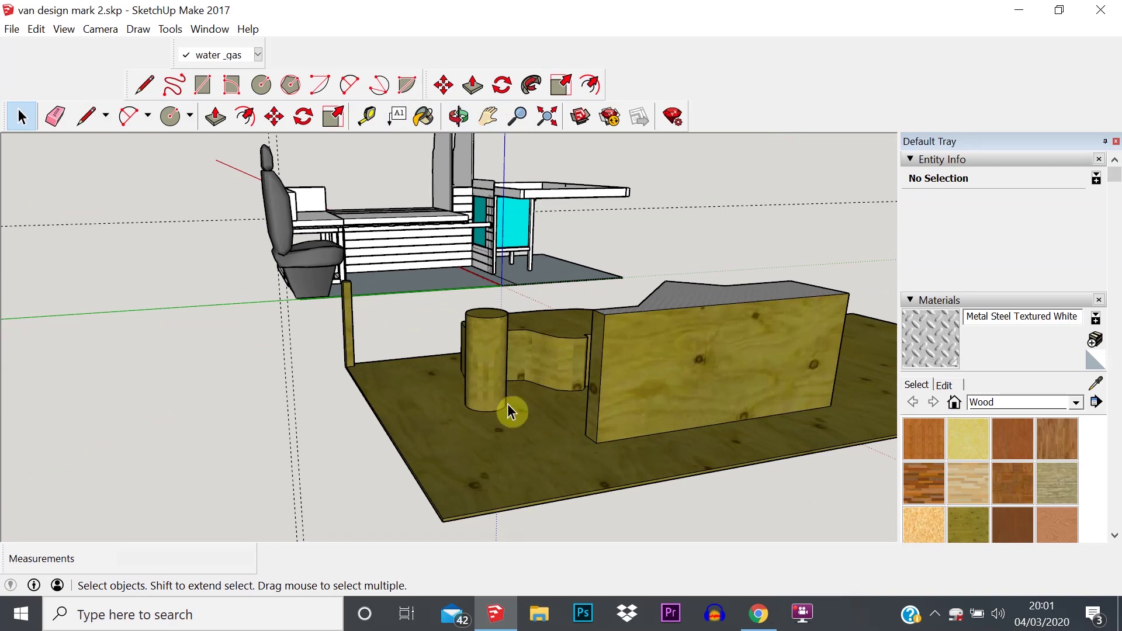
middle_drag(710, 401, 814, 504)
scroll(426, 412, down, 5)
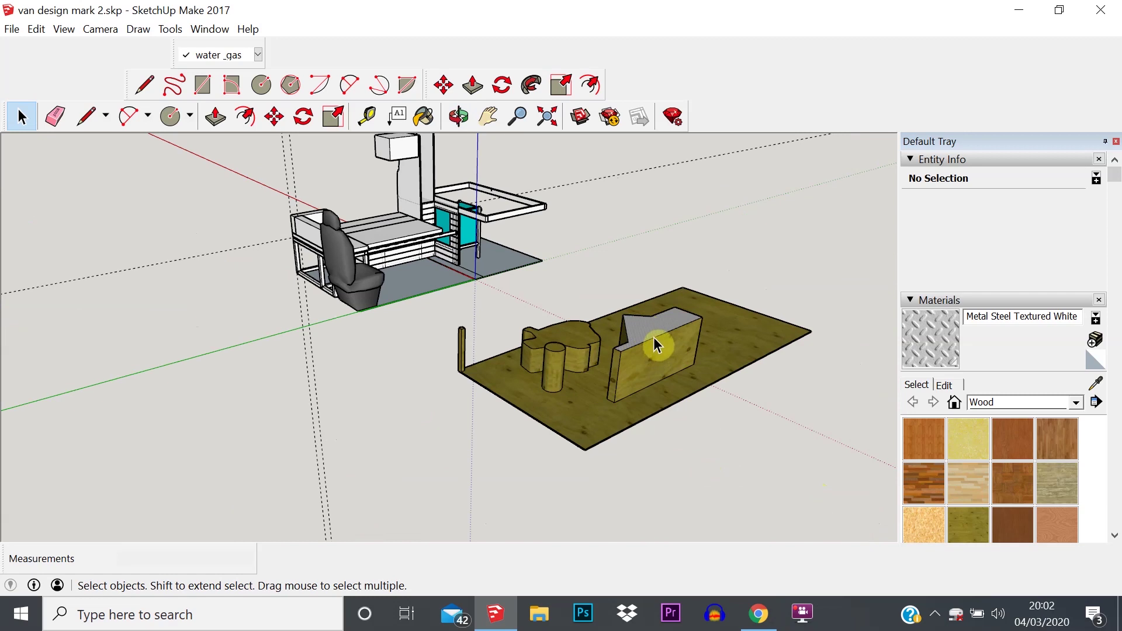
scroll(471, 367, up, 5)
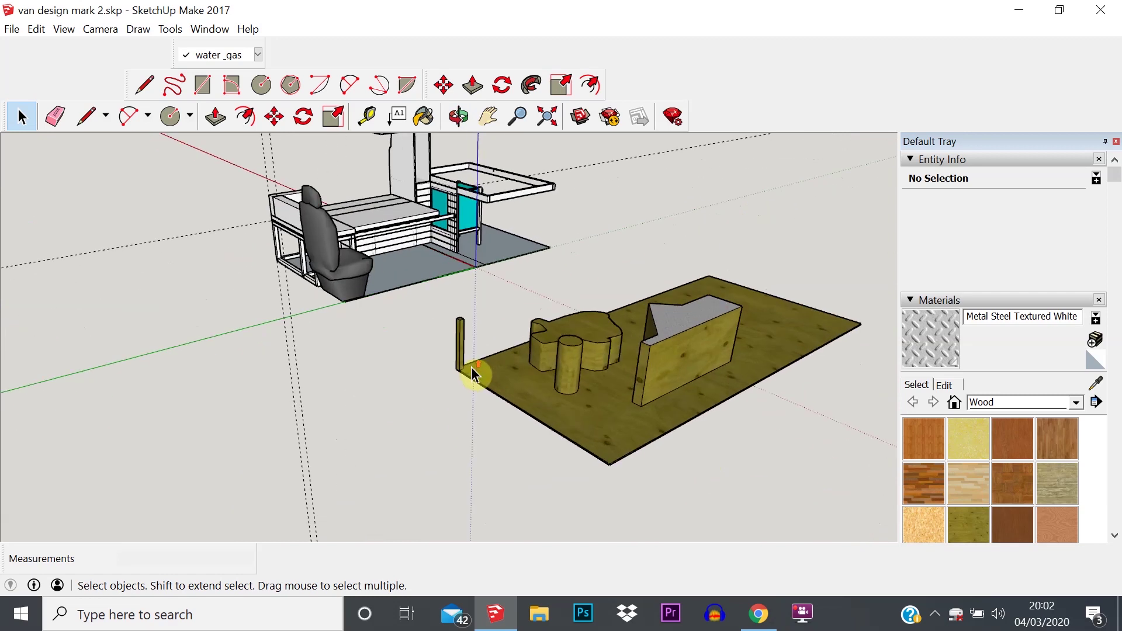
Select all geometry connected to the small box standing near the board's corner.
scroll(641, 234, up, 3)
triple_click(641, 236)
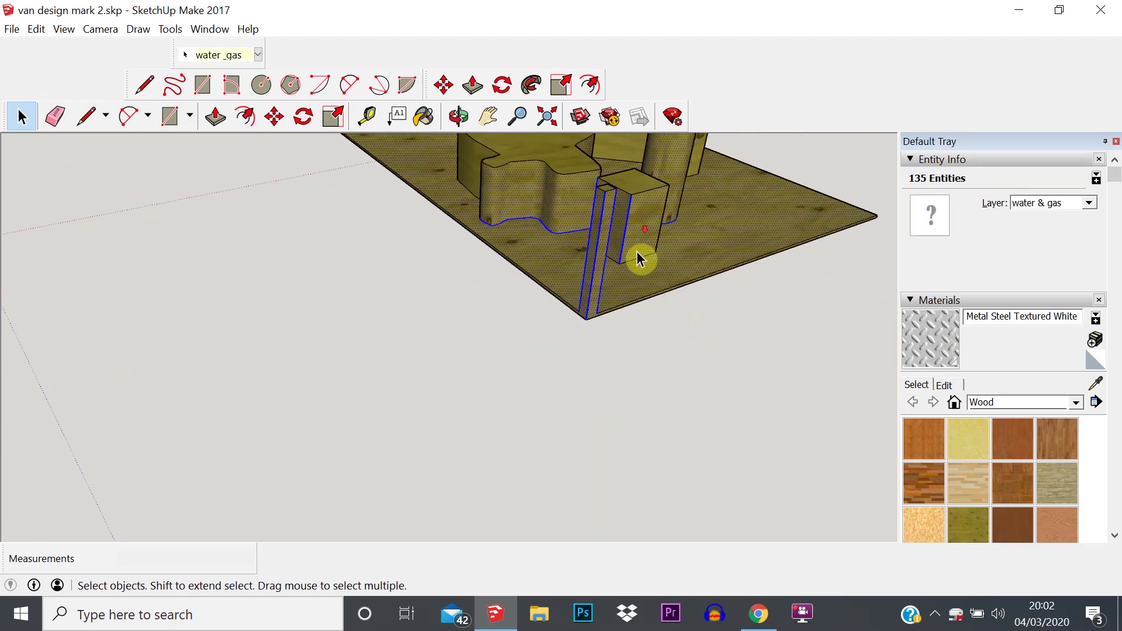
scroll(641, 269, up, 2)
middle_drag(636, 265, 463, 234)
scroll(529, 290, down, 2)
middle_drag(584, 265, 413, 326)
scroll(488, 386, down, 3)
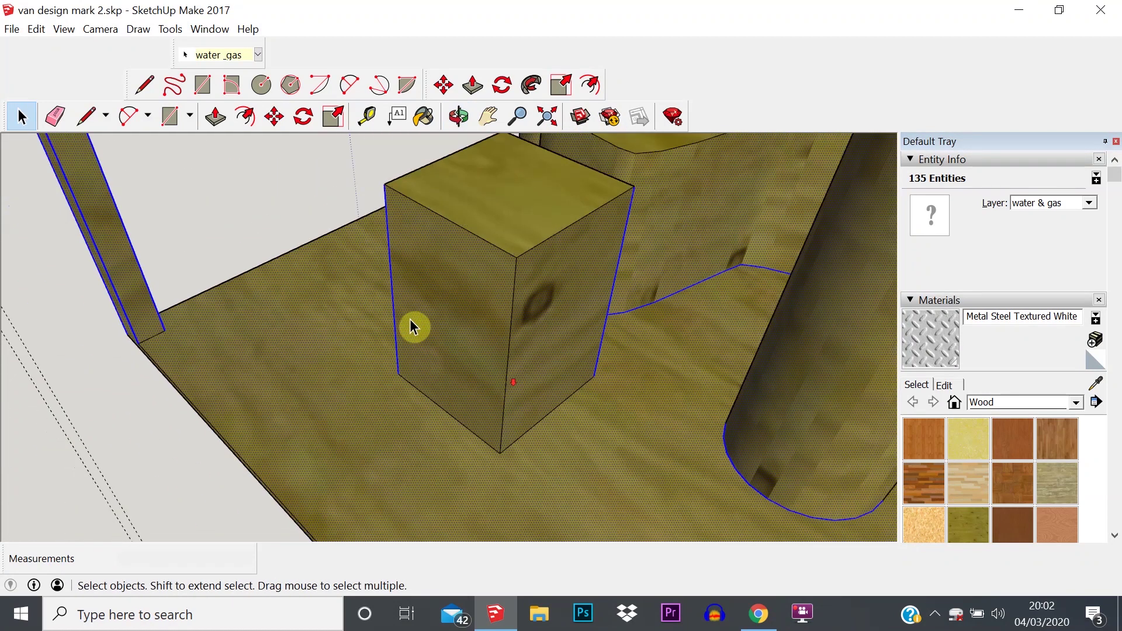
Try to shift side faces of the small box on the board with Move, by about 220 mm and about 450 mm.
click(274, 116)
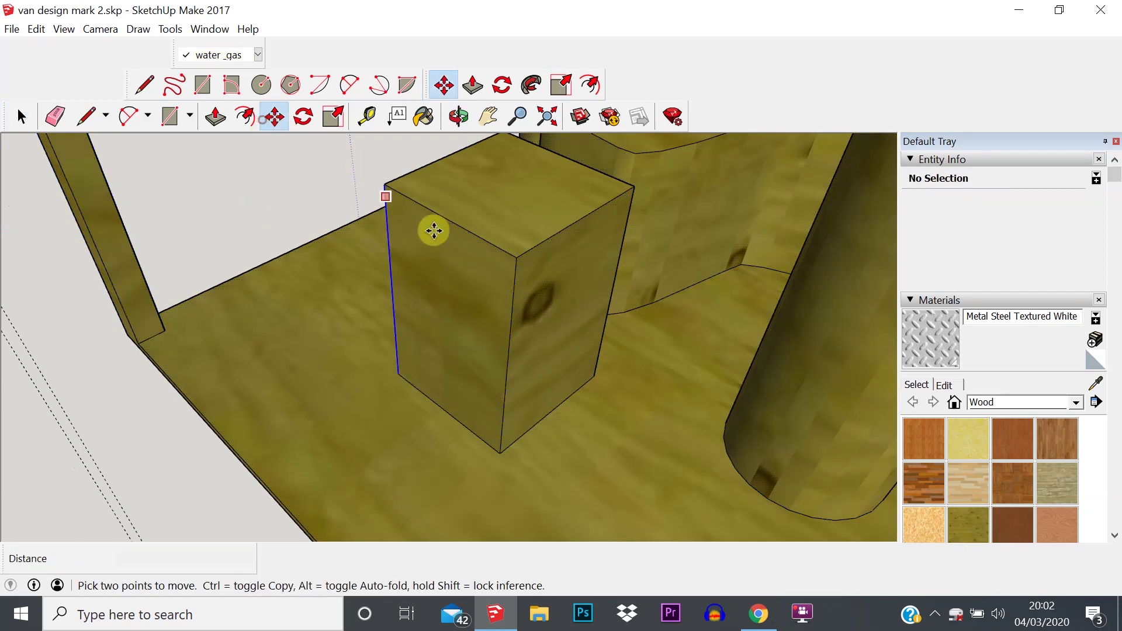
click(488, 298)
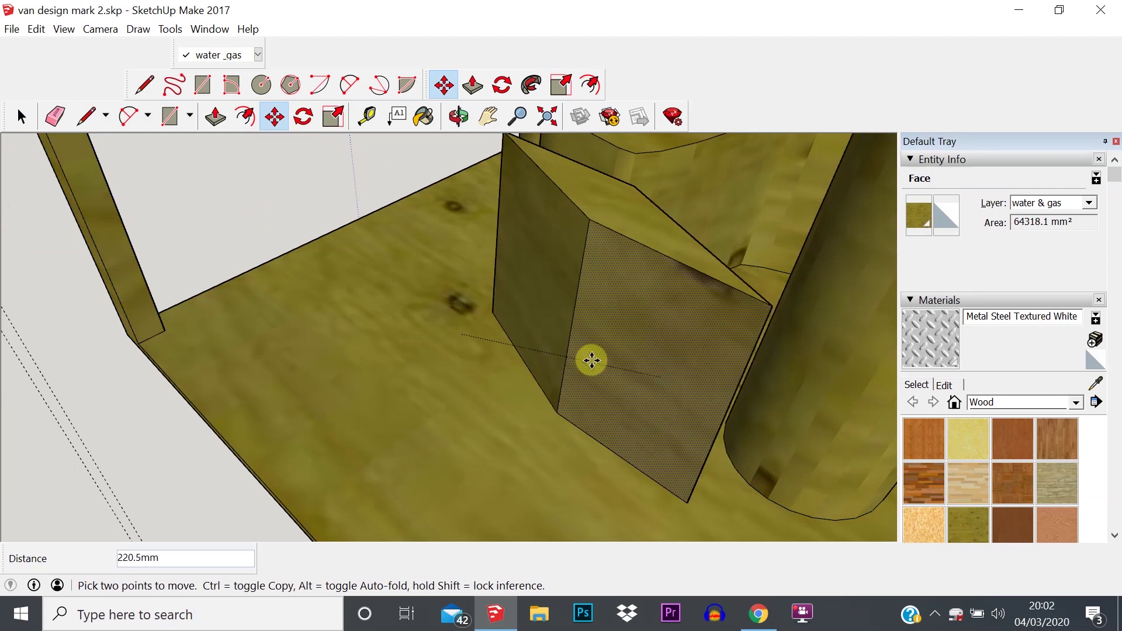
scroll(468, 358, down, 2)
middle_drag(468, 358, 431, 367)
scroll(580, 334, down, 3)
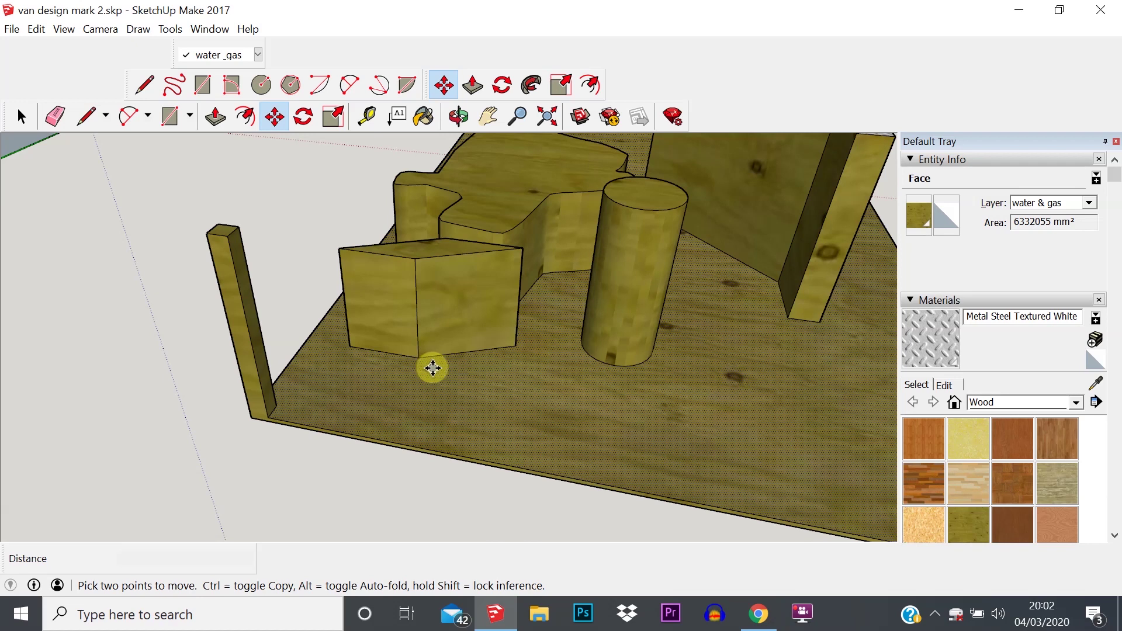
click(368, 306)
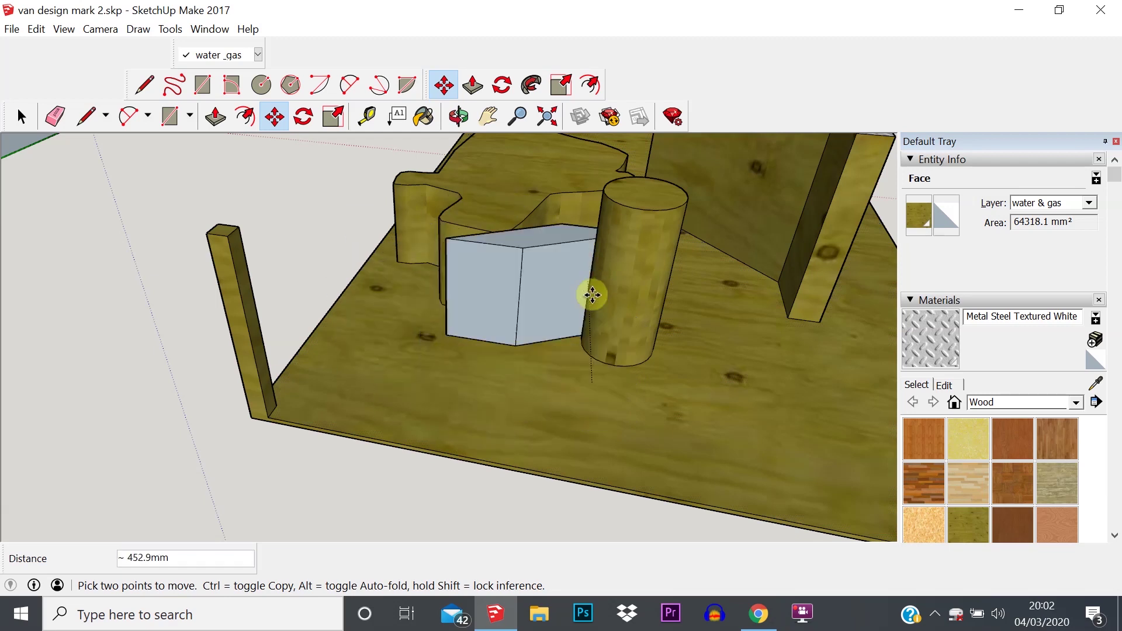
Examine the reshaped box and the neighbouring shapes on the wooden board.
middle_drag(514, 290, 670, 299)
scroll(534, 347, down, 5)
scroll(538, 243, down, 8)
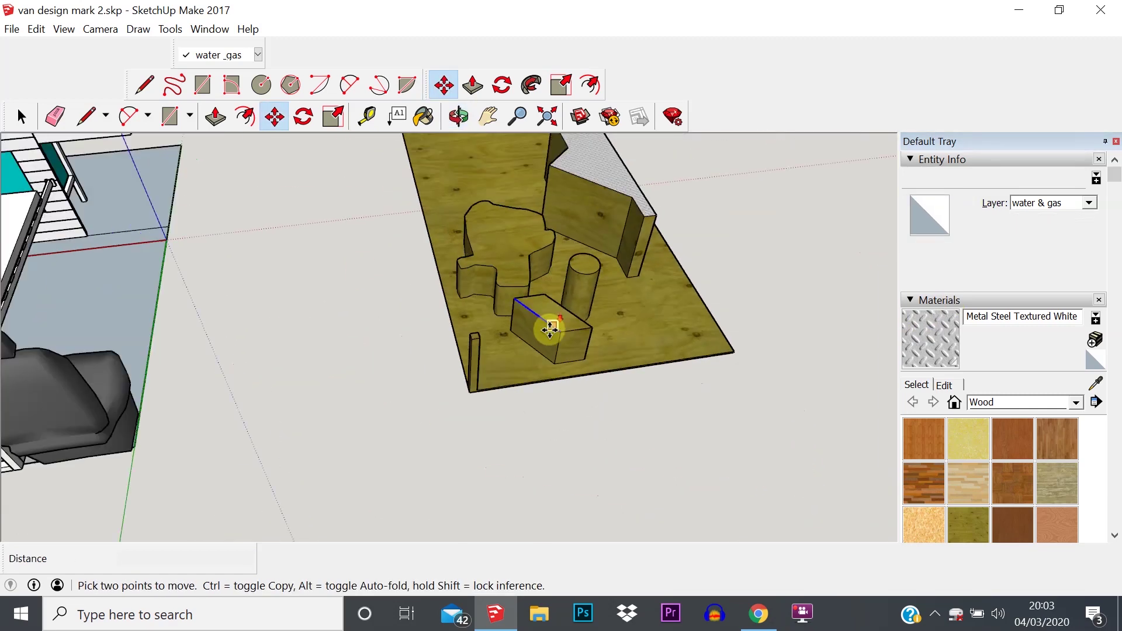
middle_drag(555, 251, 626, 170)
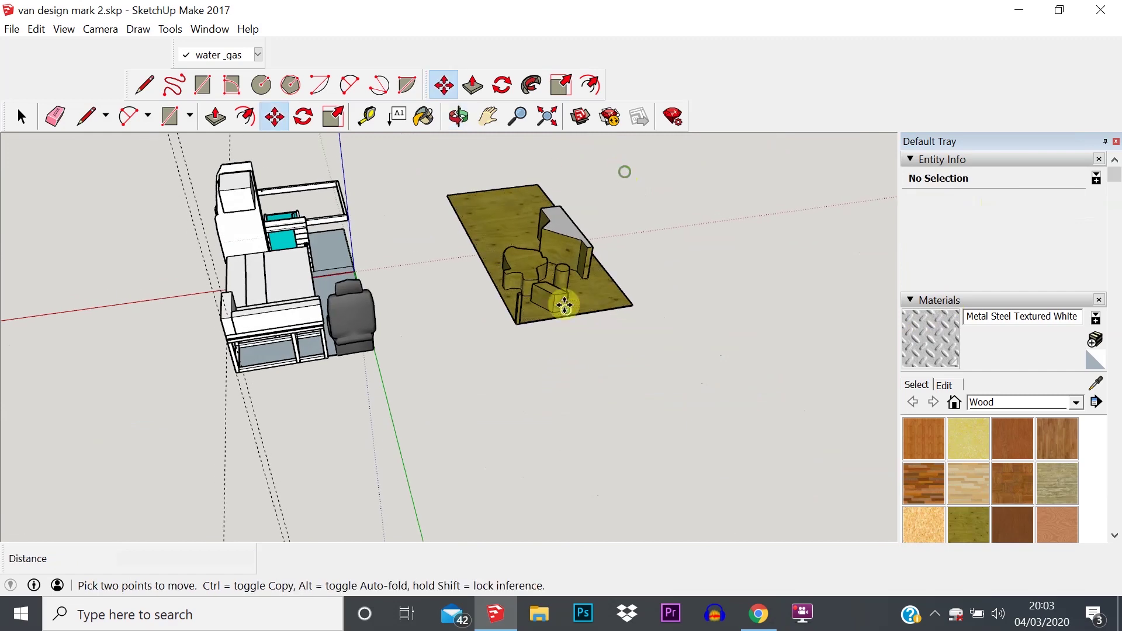
scroll(568, 254, up, 5)
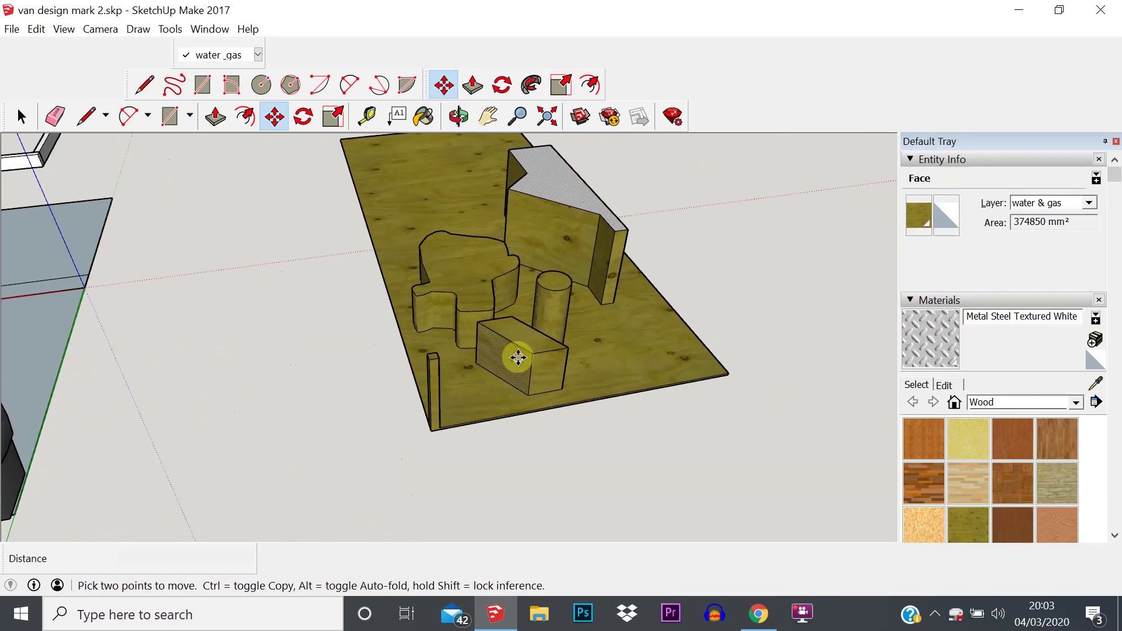
scroll(519, 353, up, 3)
scroll(517, 354, down, 5)
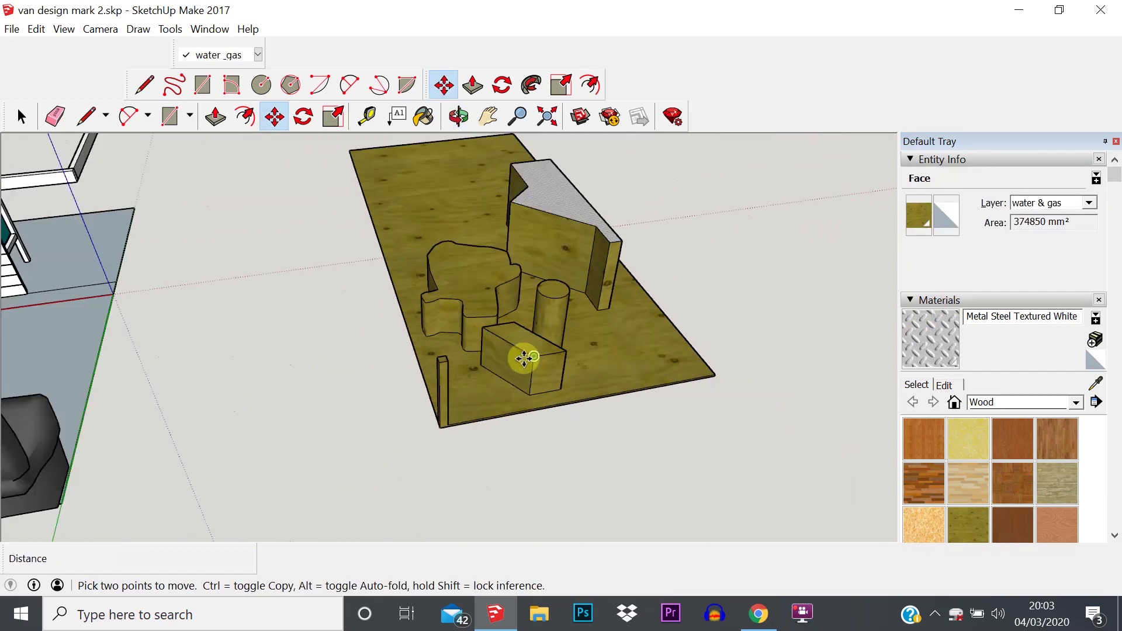
key(e)
key(space)
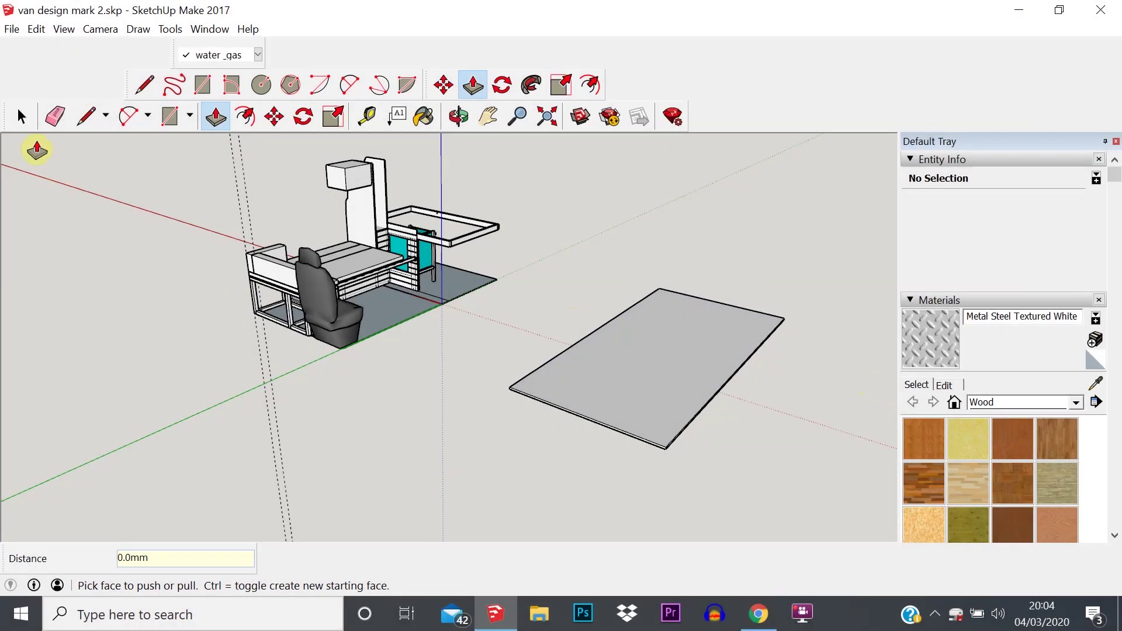
Examine the plain rectangular sheet beside the van furniture from several sides.
click(22, 116)
middle_drag(611, 384, 675, 418)
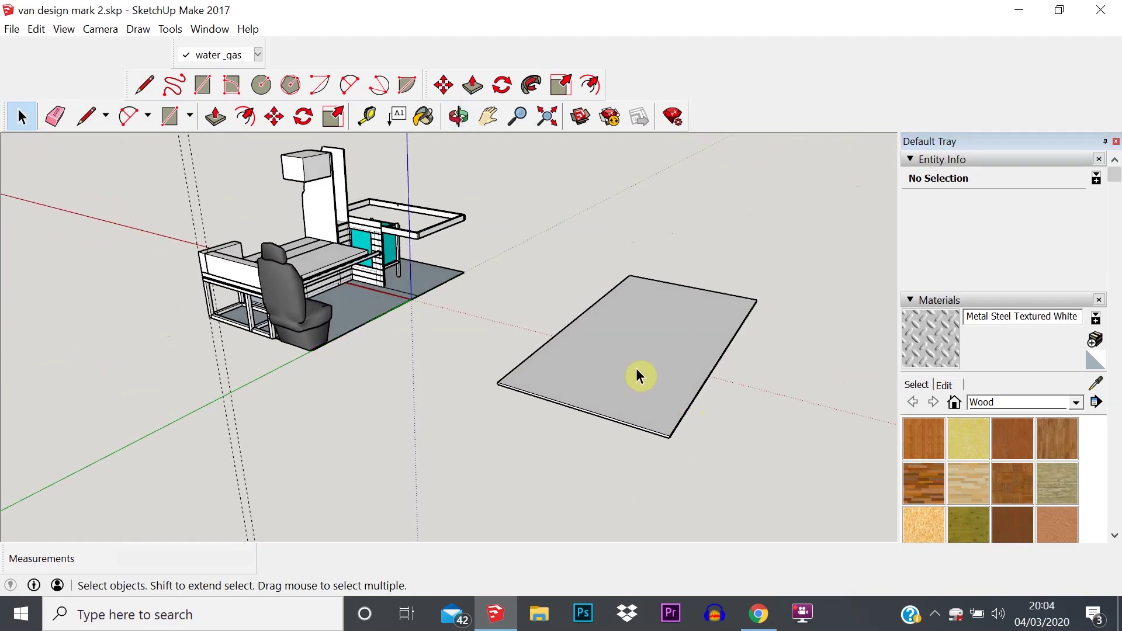
middle_drag(724, 415, 149, 406)
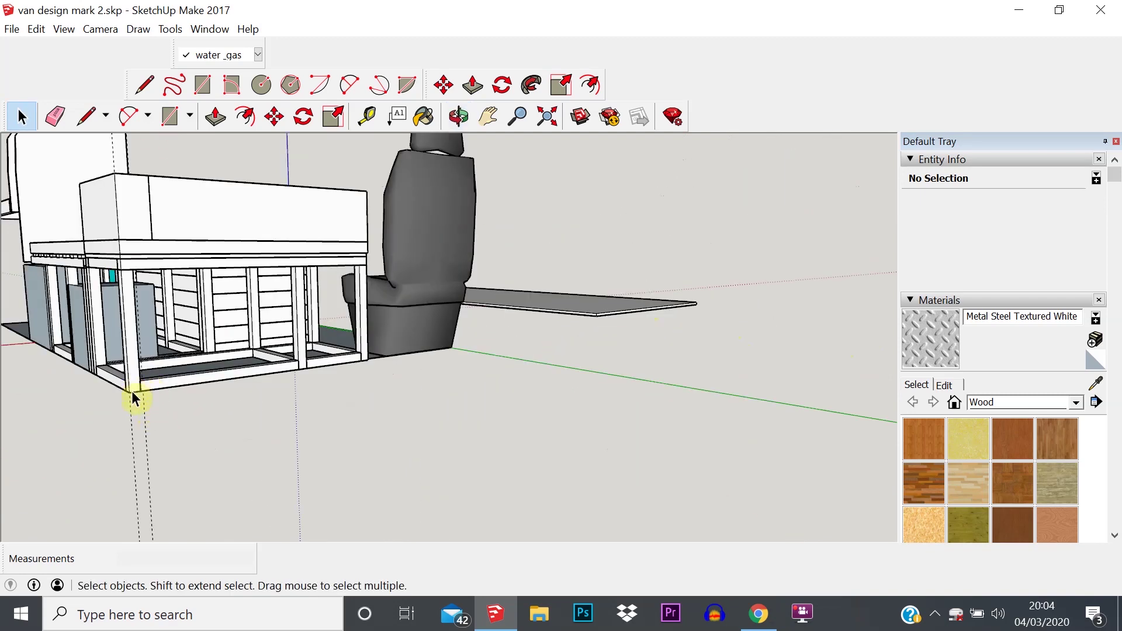
middle_drag(136, 400, 622, 293)
scroll(700, 317, up, 1)
scroll(802, 267, down, 1)
middle_drag(802, 267, 752, 343)
scroll(843, 281, down, 1)
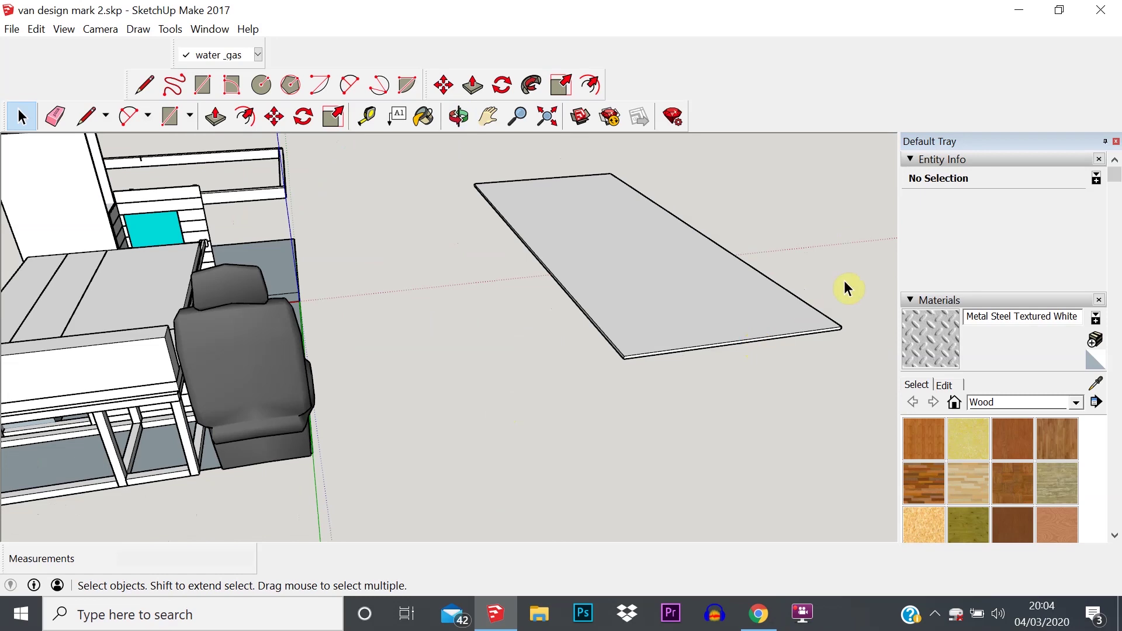
scroll(843, 281, up, 1)
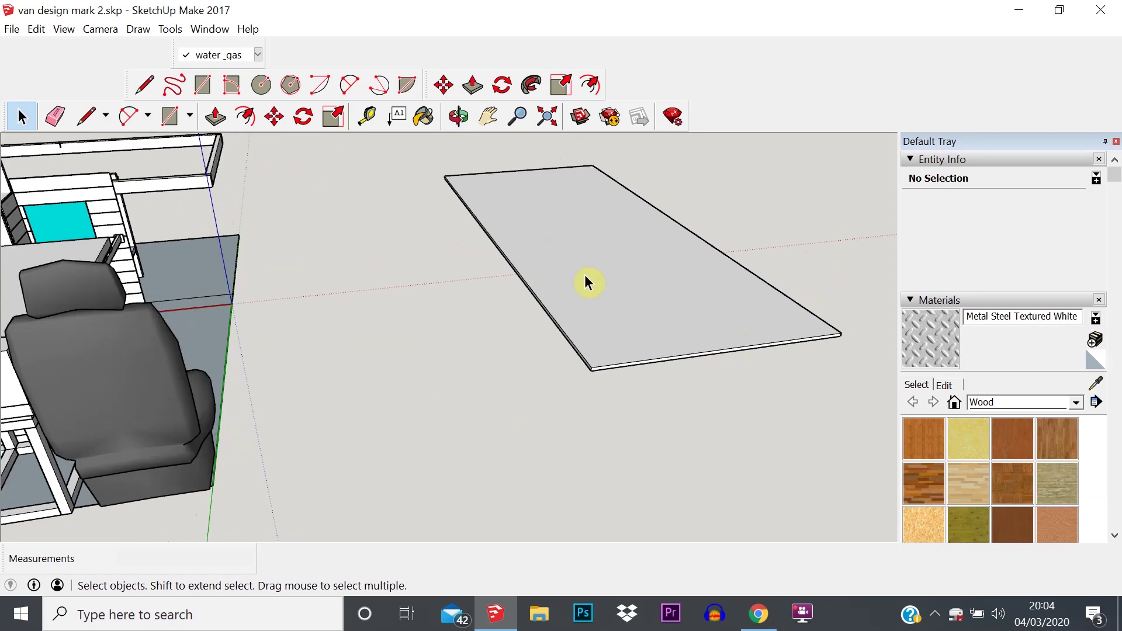
click(508, 229)
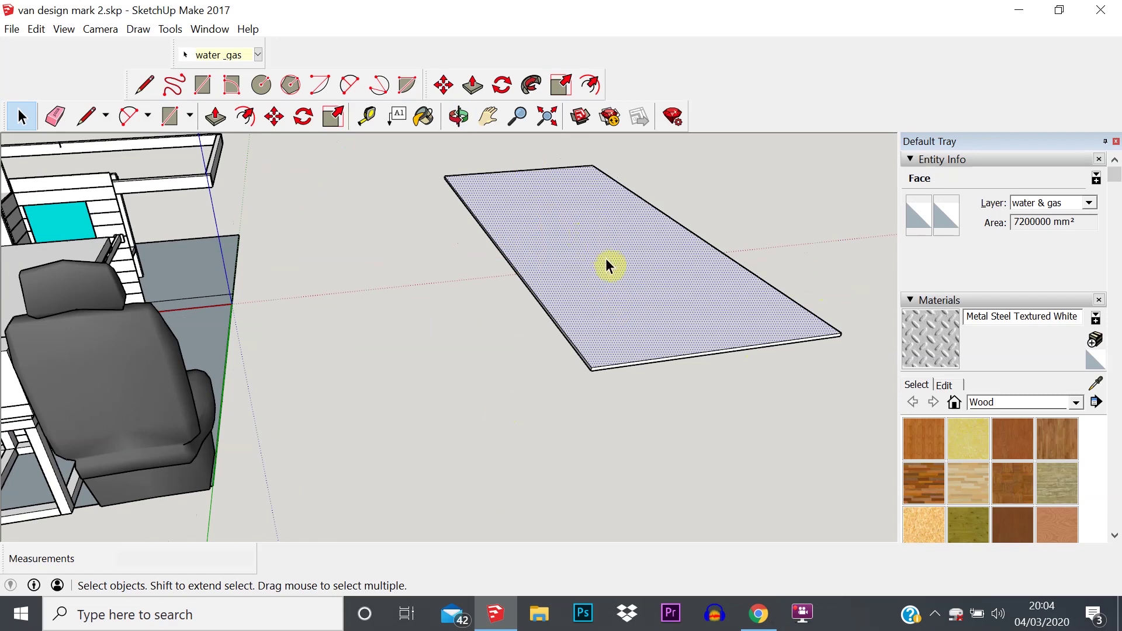
right_click(626, 283)
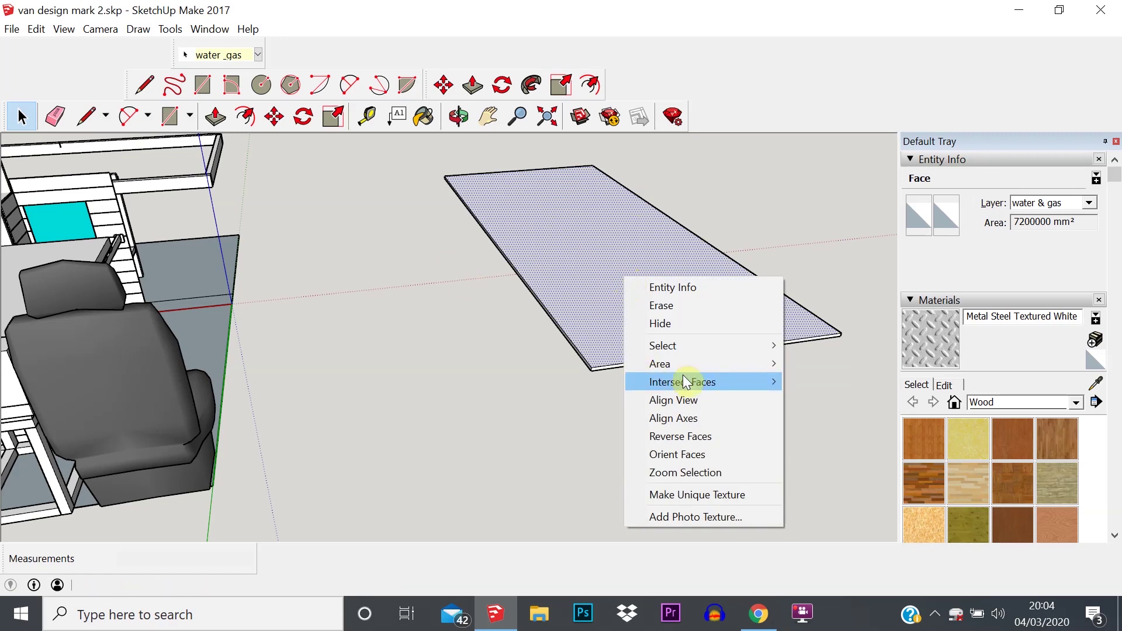
mouse_move(684, 378)
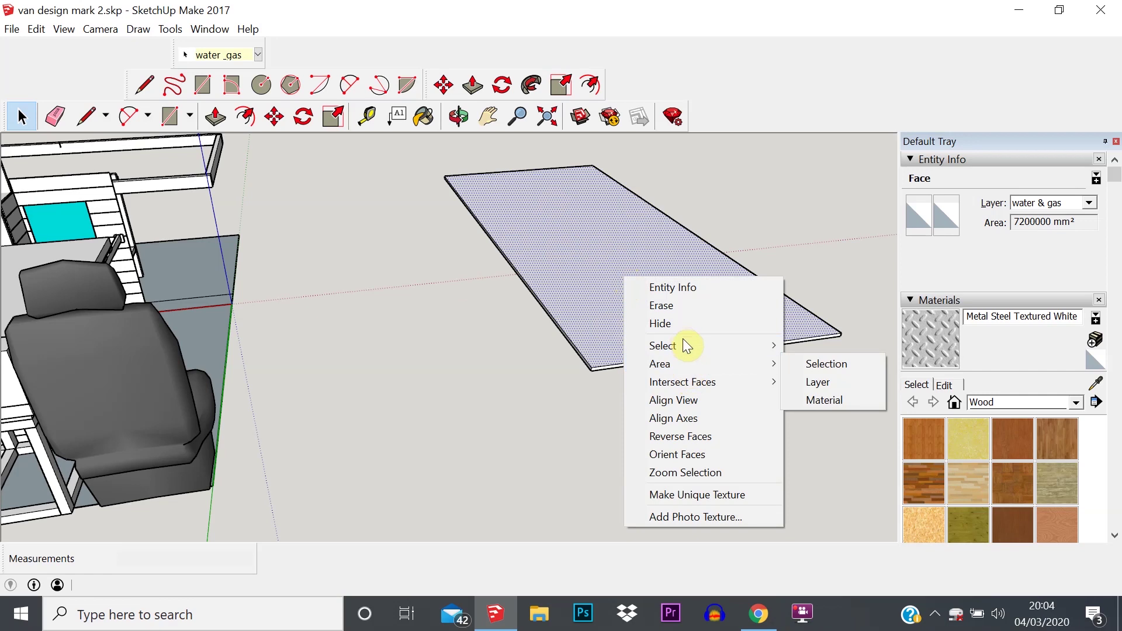
mouse_move(685, 342)
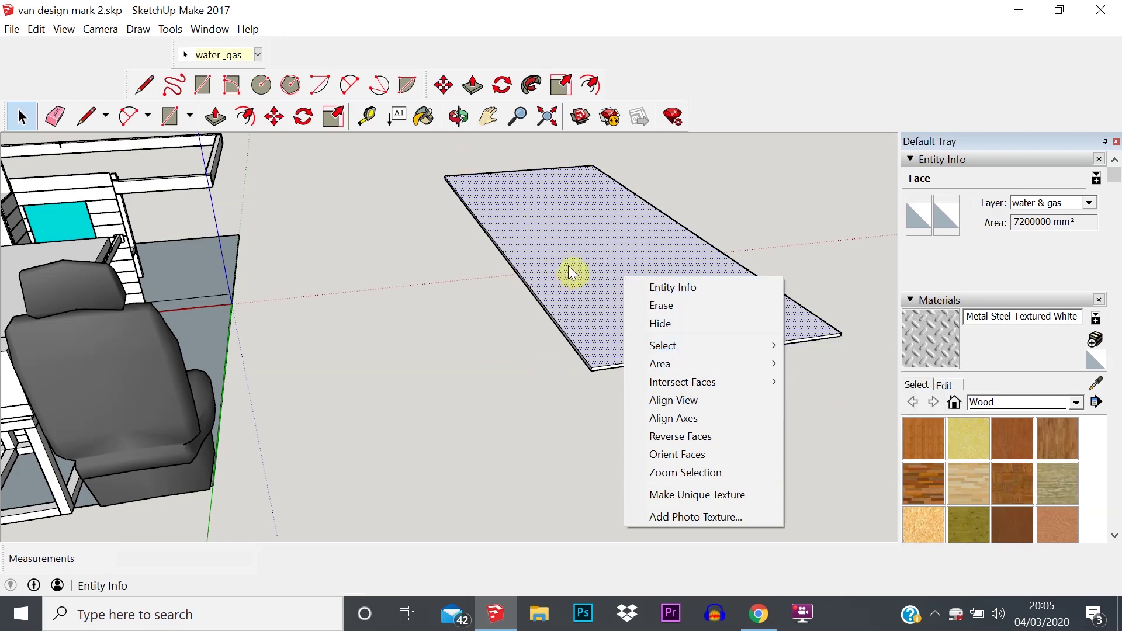
click(492, 323)
Select all geometry connected to the plain sheet's large face.
middle_drag(584, 380, 549, 233)
click(646, 401)
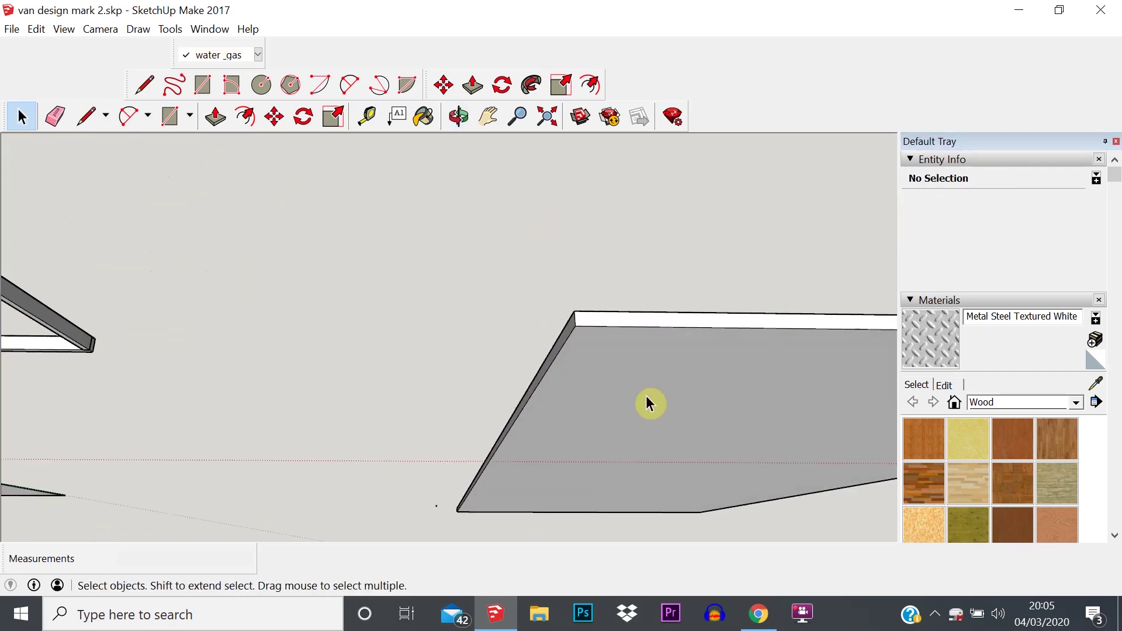
middle_drag(578, 277, 589, 414)
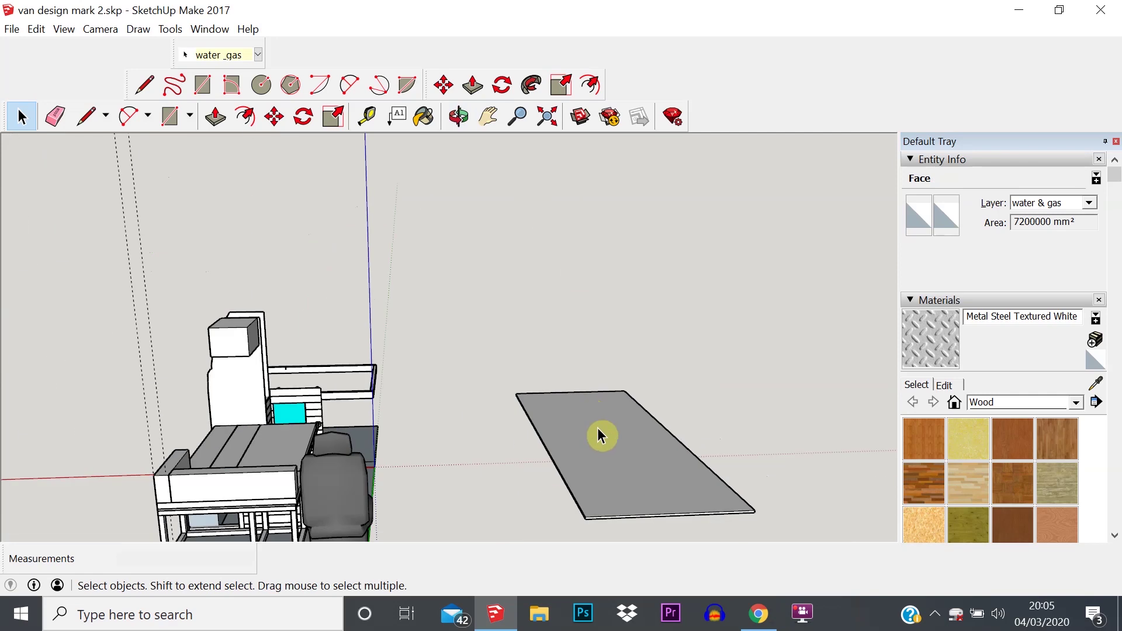
right_click(612, 447)
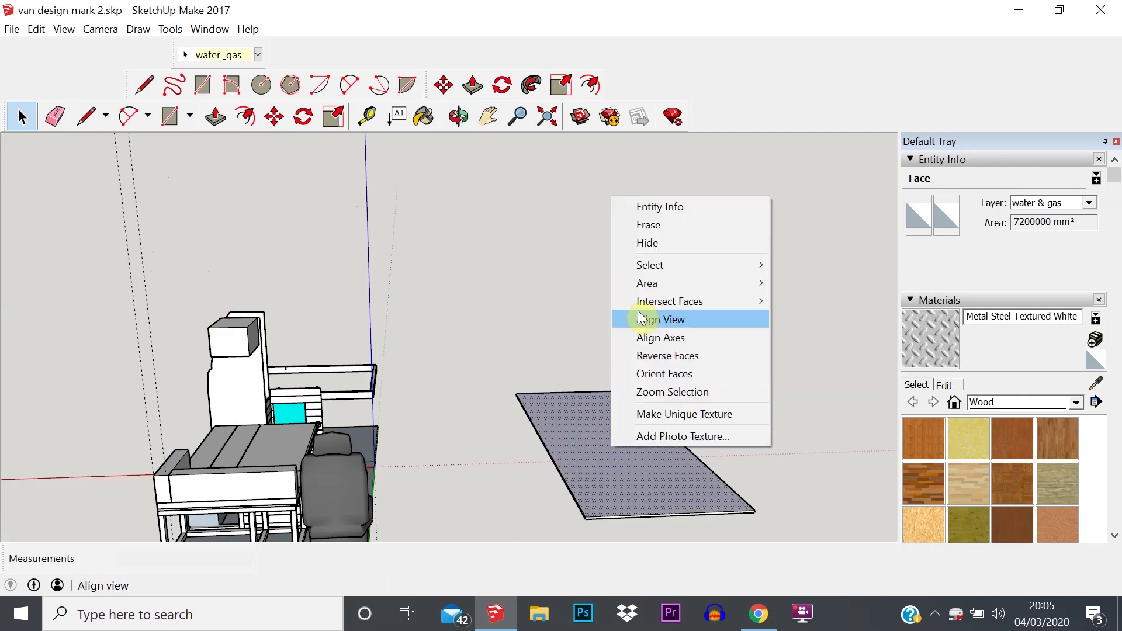
mouse_move(650, 268)
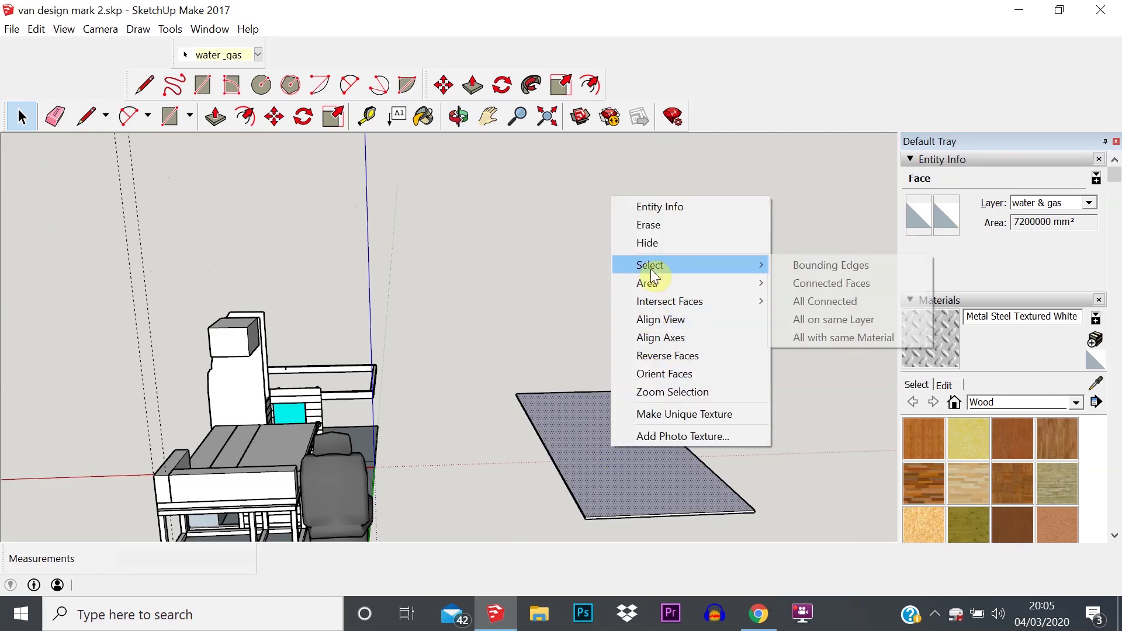
click(826, 305)
mouse_move(616, 458)
middle_down()
mouse_move(534, 212)
mouse_move(598, 358)
mouse_move(624, 452)
middle_up()
scroll(624, 452, down, 3)
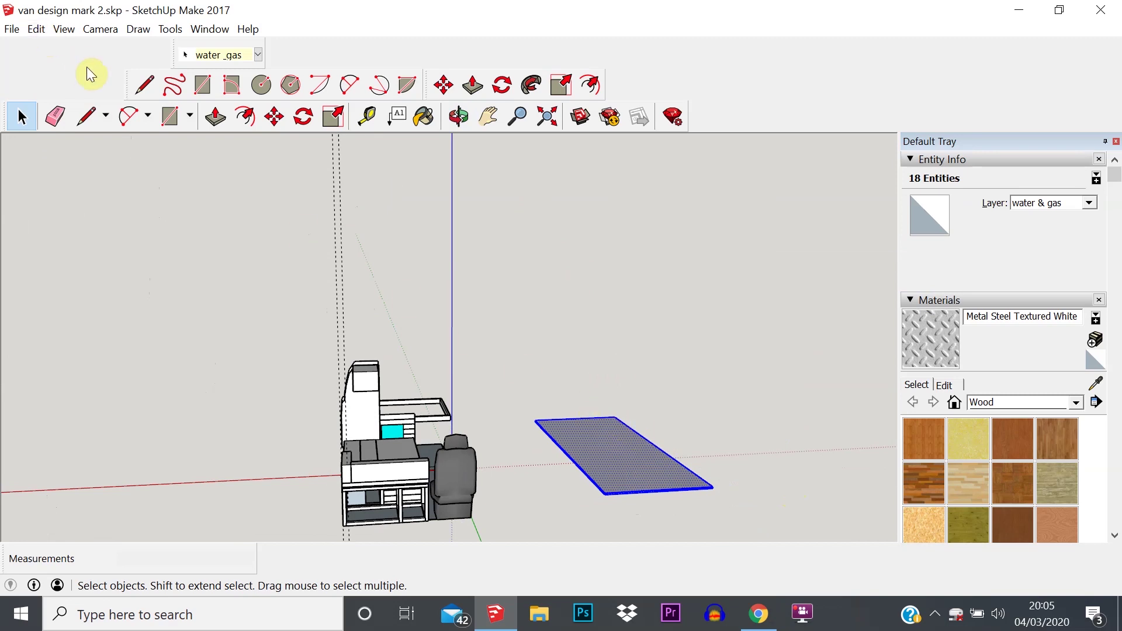
Select all geometry connected to the plain sheet's large face and make it a component named PlyFloor.
click(33, 32)
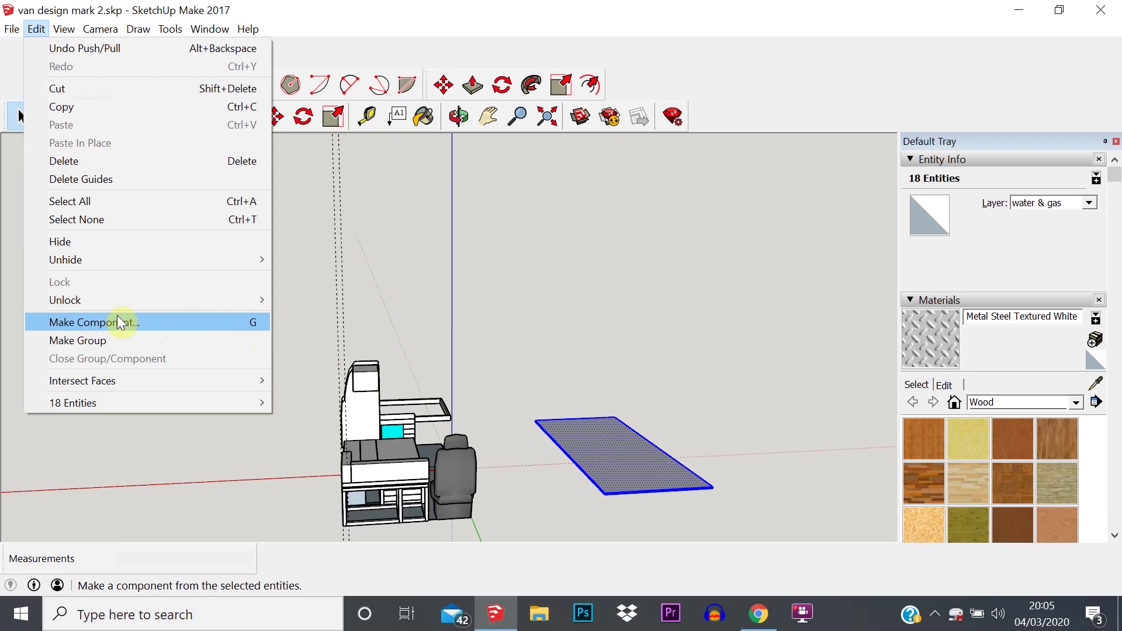
click(624, 467)
click(592, 461)
right_click(594, 440)
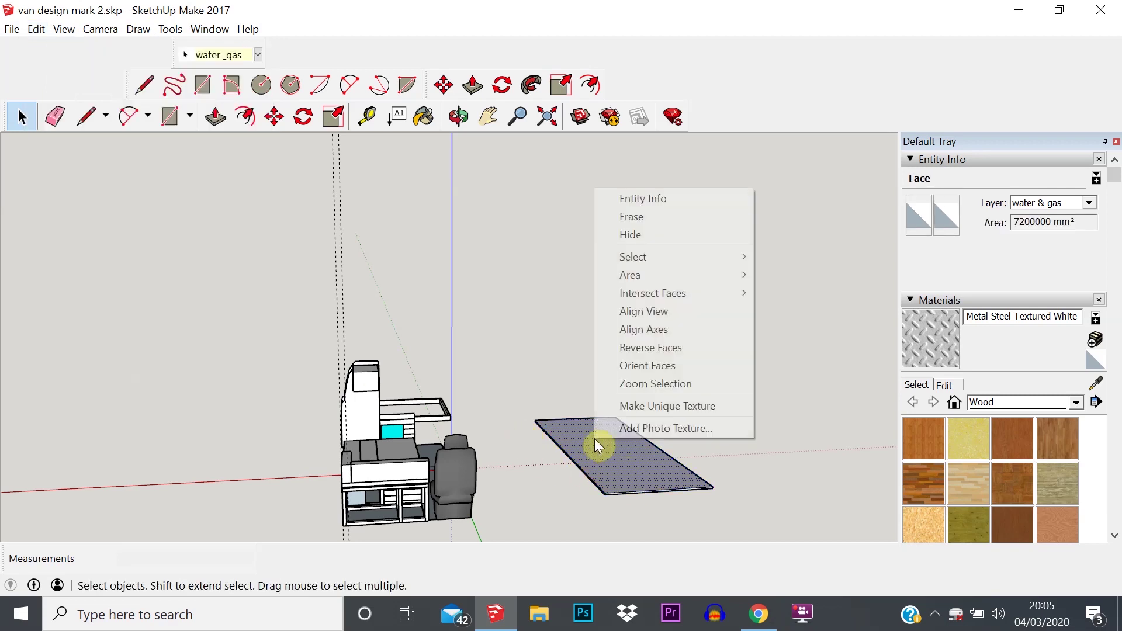
mouse_move(625, 259)
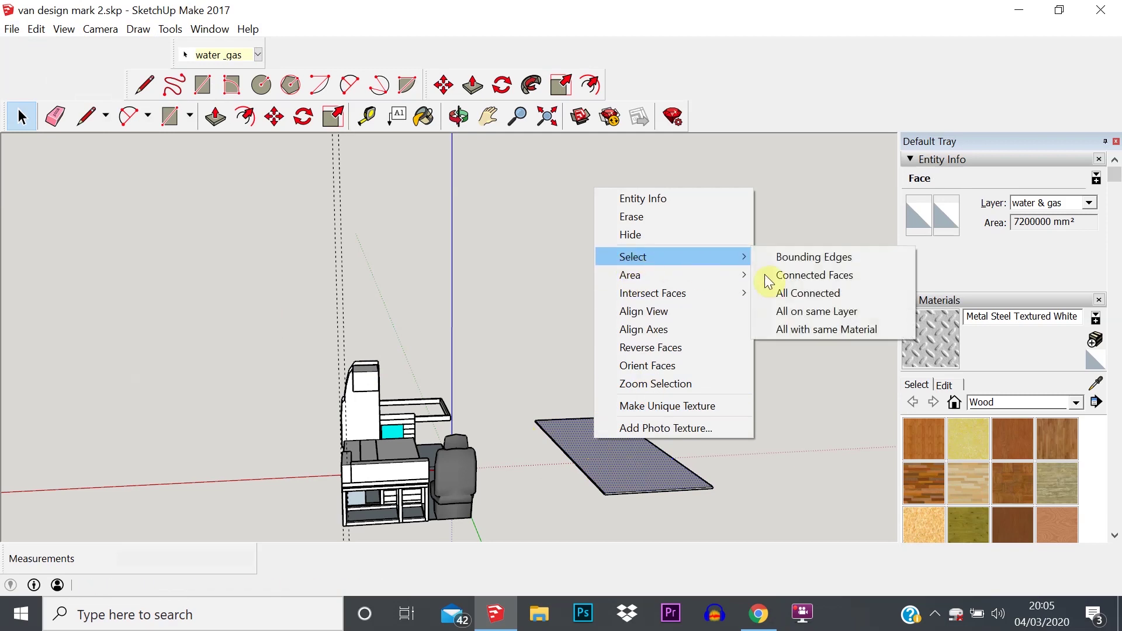
click(788, 294)
key(g)
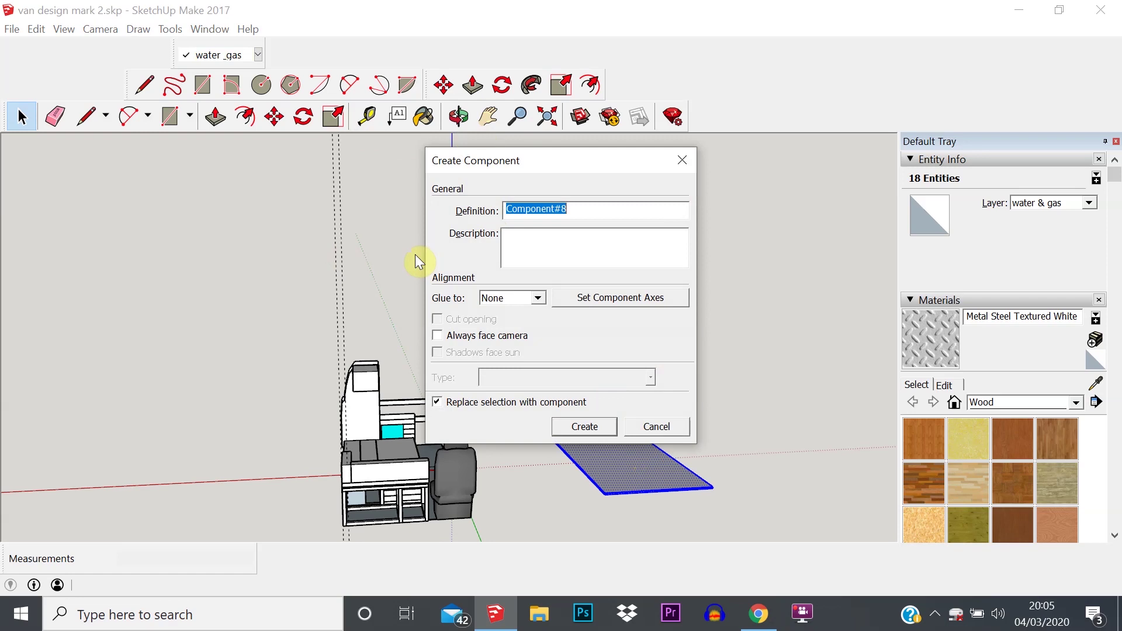
text(PlyFloor)
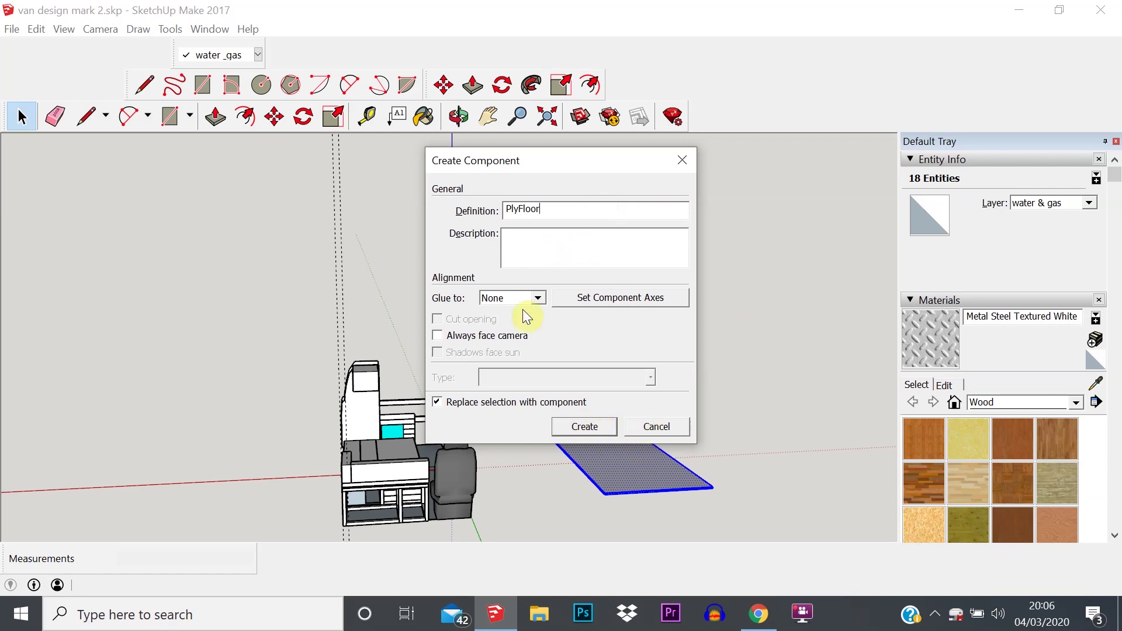
click(585, 429)
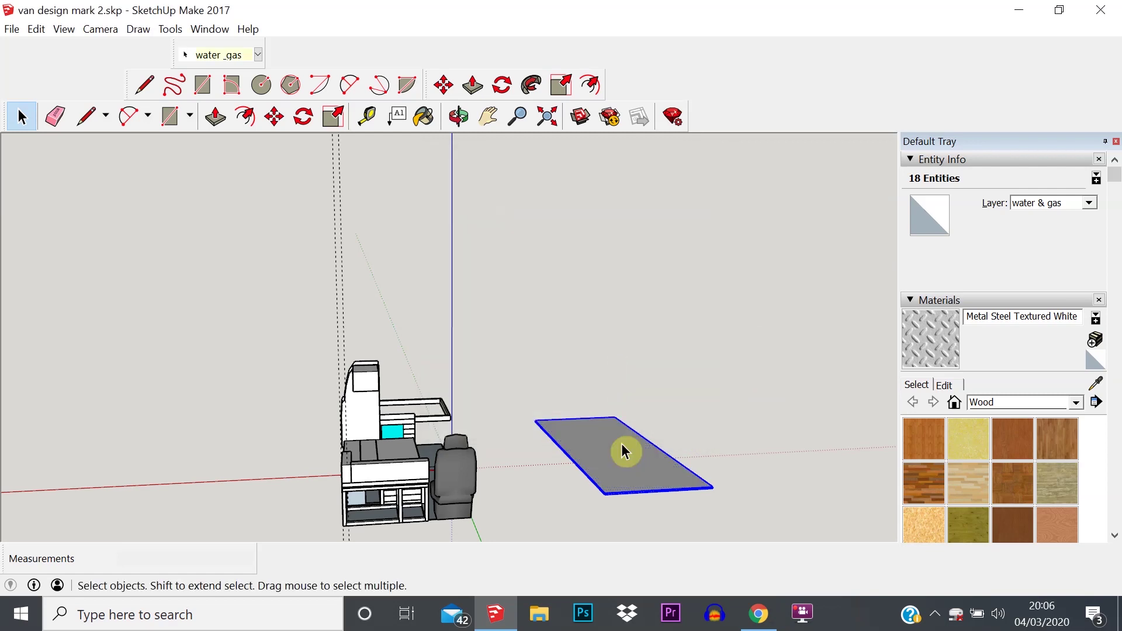
Move the PlyFloor component as one piece a short distance beside the van furniture, and clear the selection.
middle_drag(697, 434, 701, 506)
scroll(619, 458, up, 5)
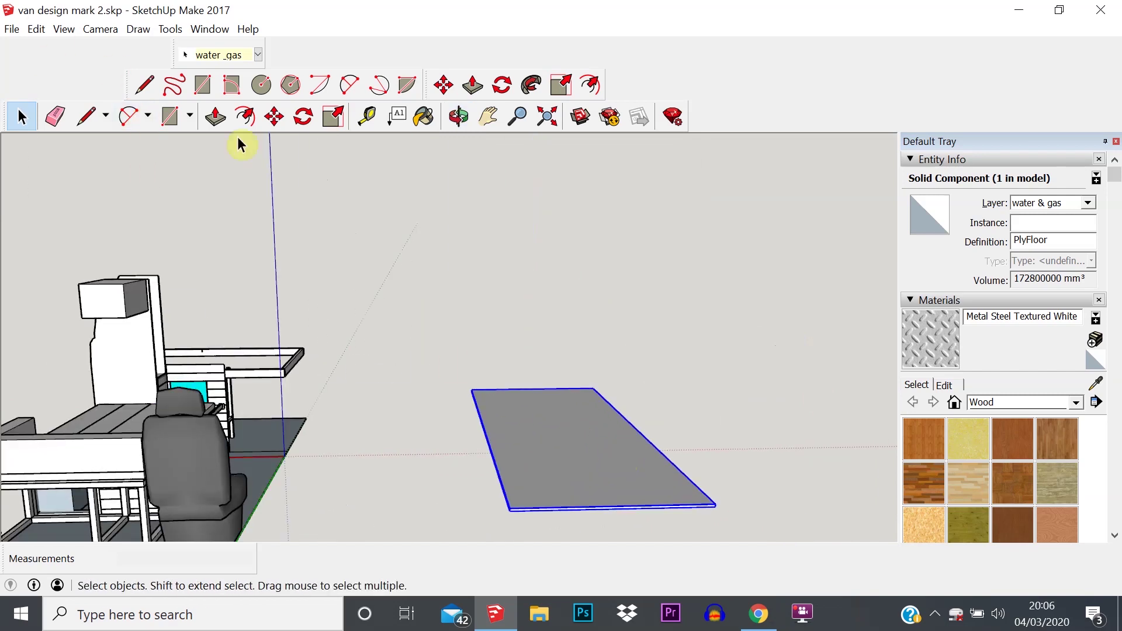
click(274, 116)
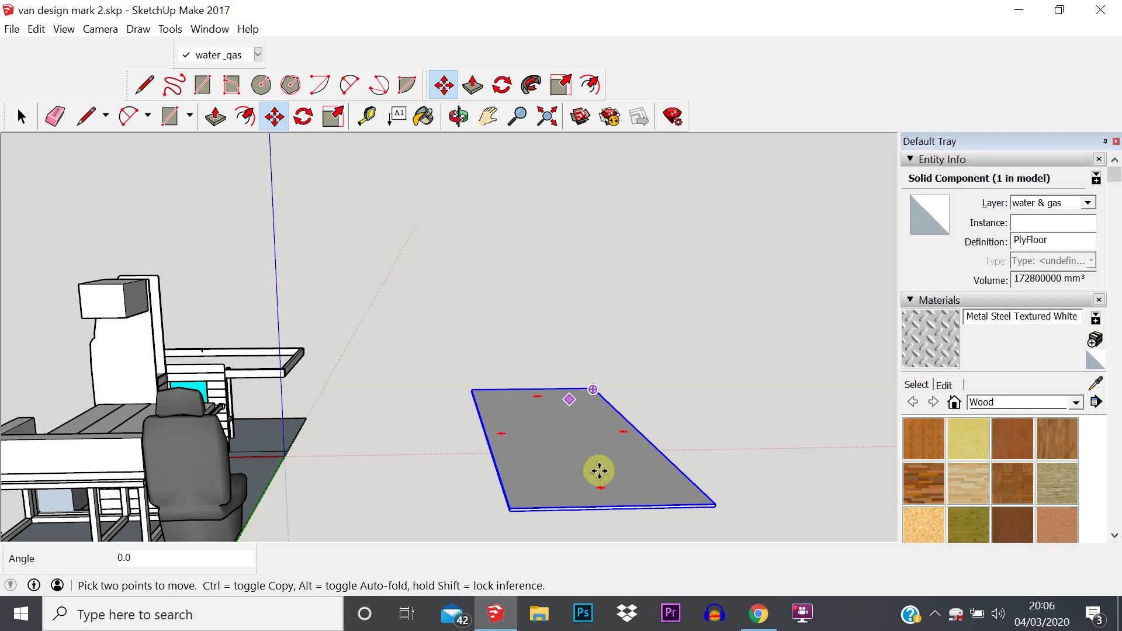
click(575, 478)
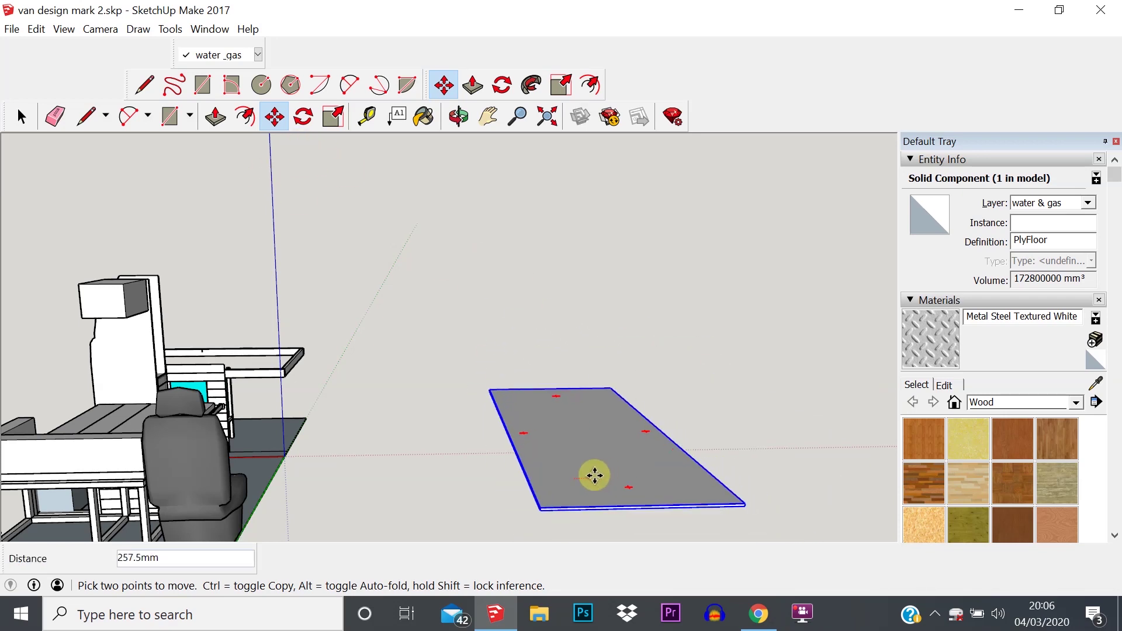
middle_drag(572, 476, 515, 432)
click(526, 441)
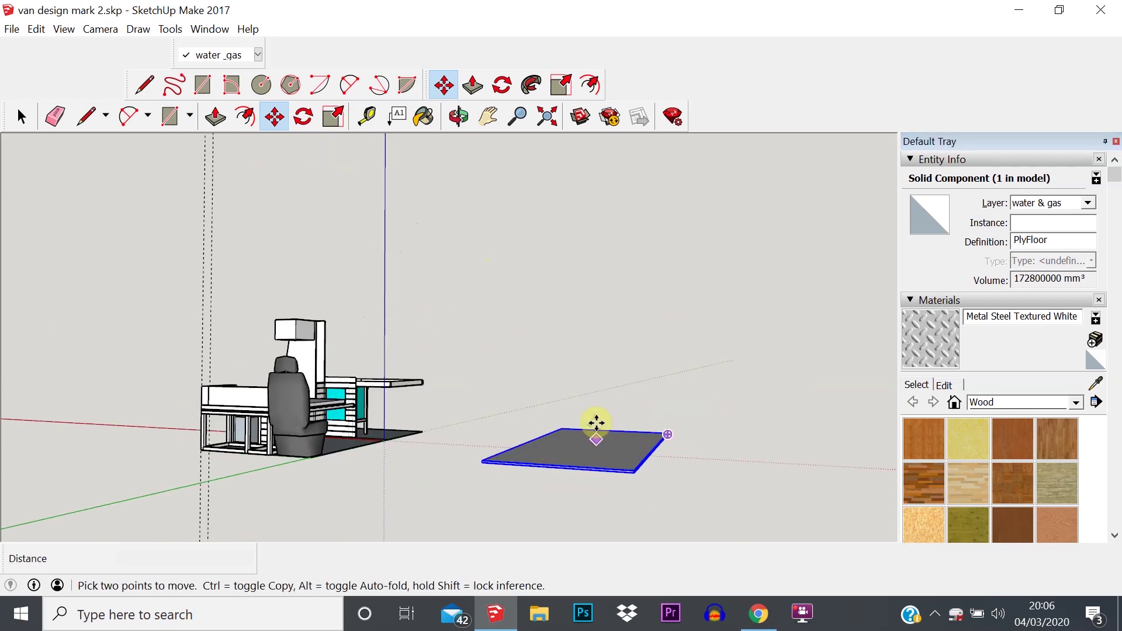
scroll(601, 462, up, 3)
middle_drag(560, 437, 619, 468)
scroll(240, 274, down, 3)
click(21, 116)
click(573, 336)
Paint the whole PlyFloor component with the Wood Plywood Knots material and deselect it.
click(685, 446)
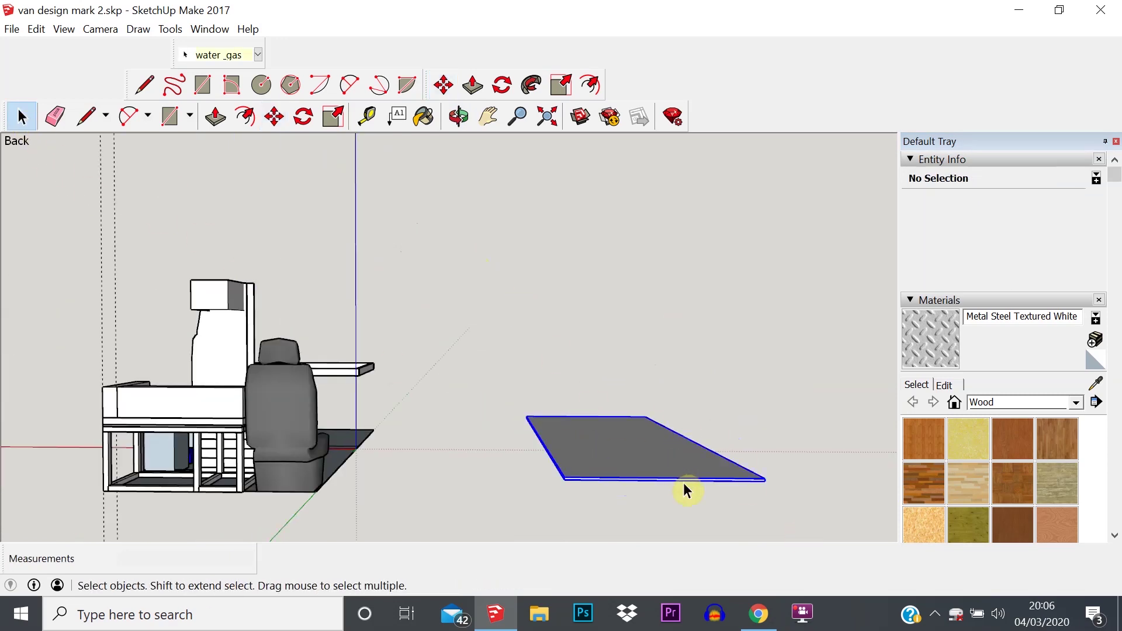
click(969, 528)
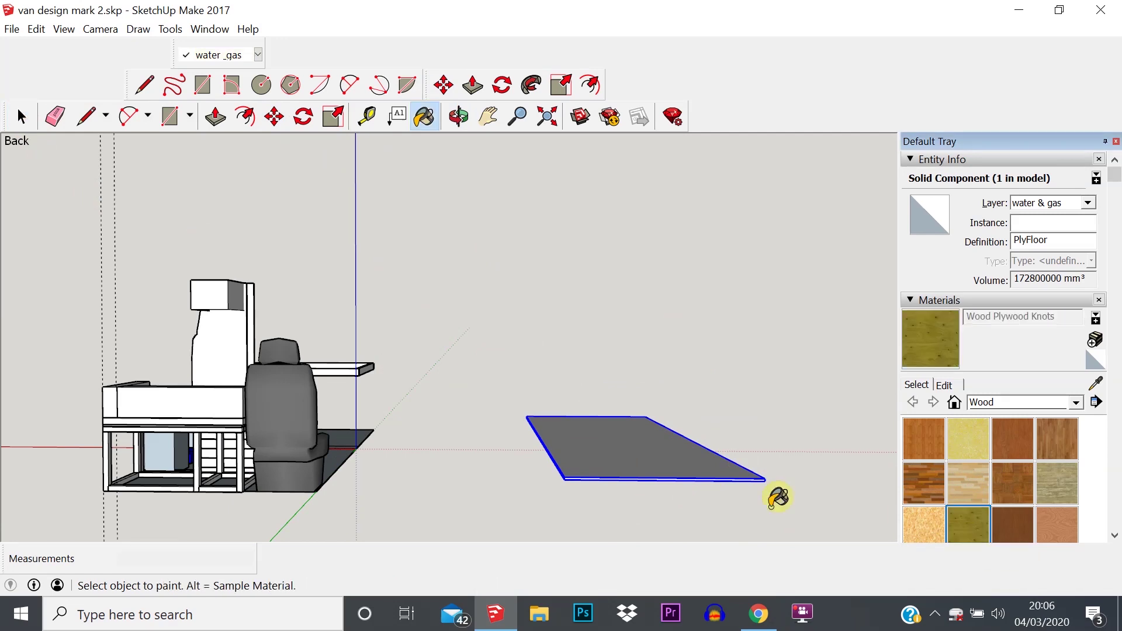
click(607, 441)
scroll(650, 466, down, 2)
scroll(650, 466, up, 3)
mouse_move(646, 484)
middle_down()
mouse_move(541, 328)
mouse_move(549, 380)
mouse_move(664, 501)
mouse_move(706, 440)
mouse_move(691, 419)
middle_up()
scroll(656, 416, up, 3)
scroll(626, 456, down, 3)
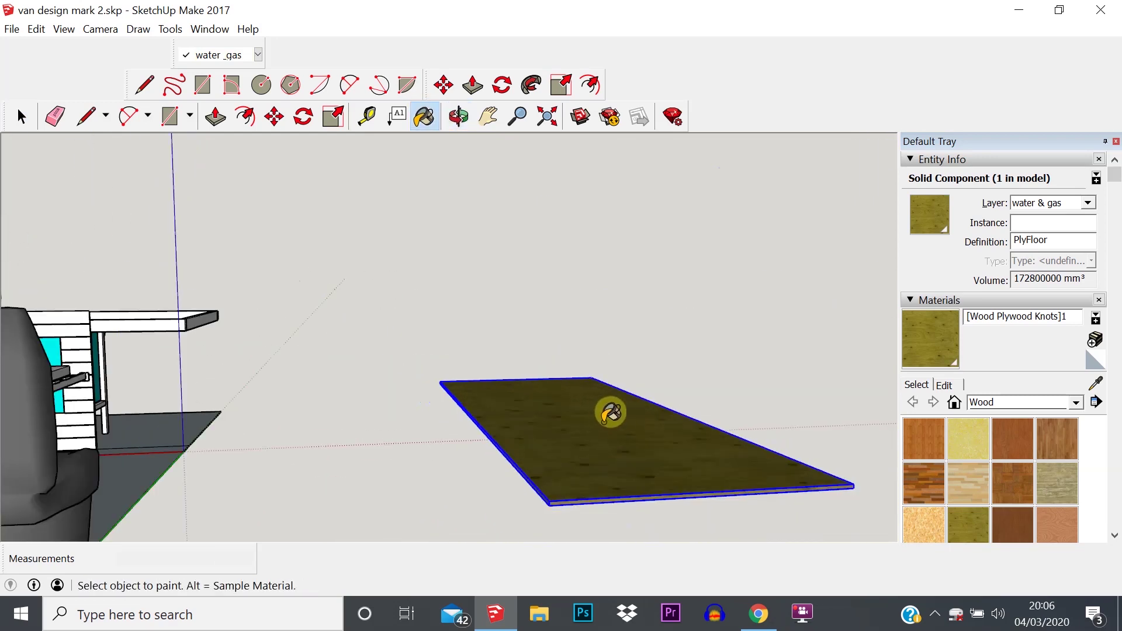
click(18, 116)
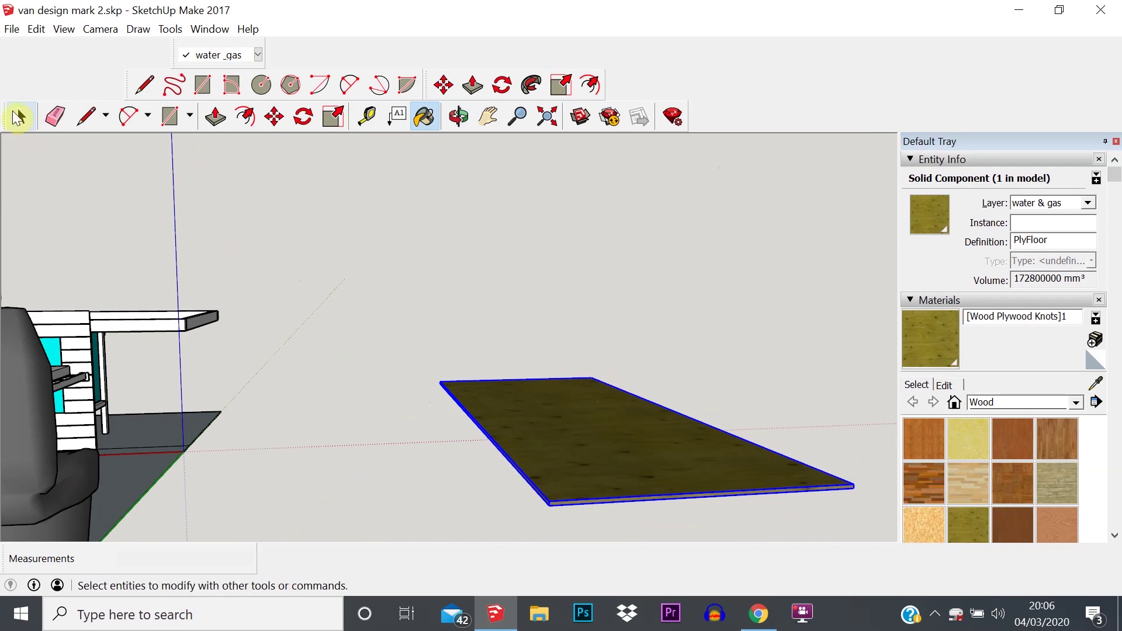
click(288, 300)
Draw a 44 by 44 mm rectangle on the plywood floor's near corner.
middle_drag(590, 409, 585, 457)
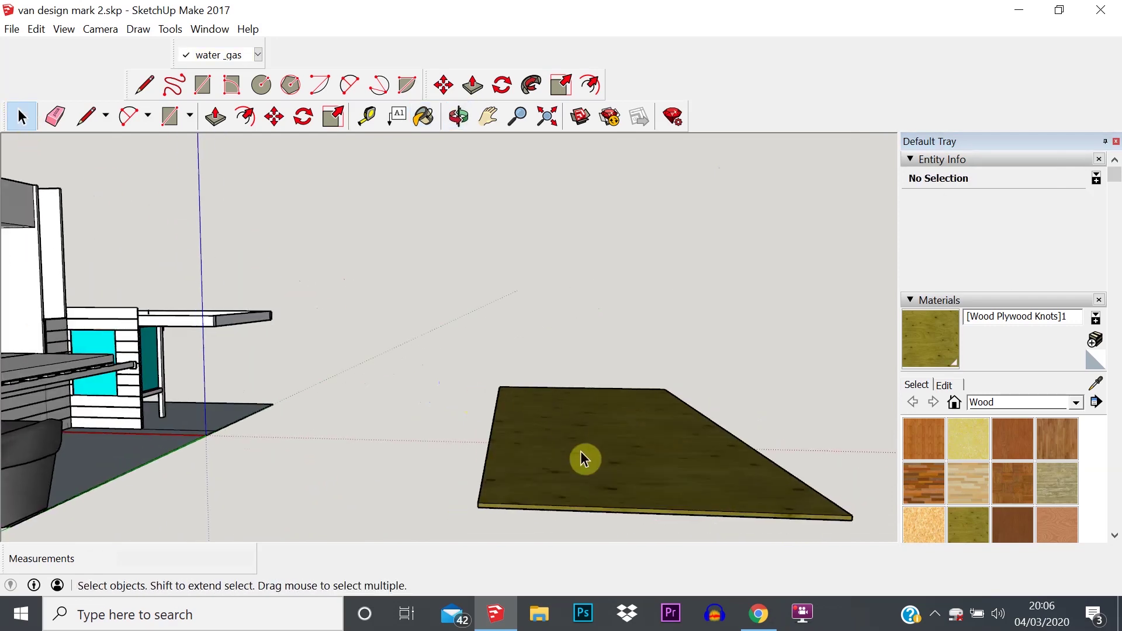
scroll(578, 456, down, 2)
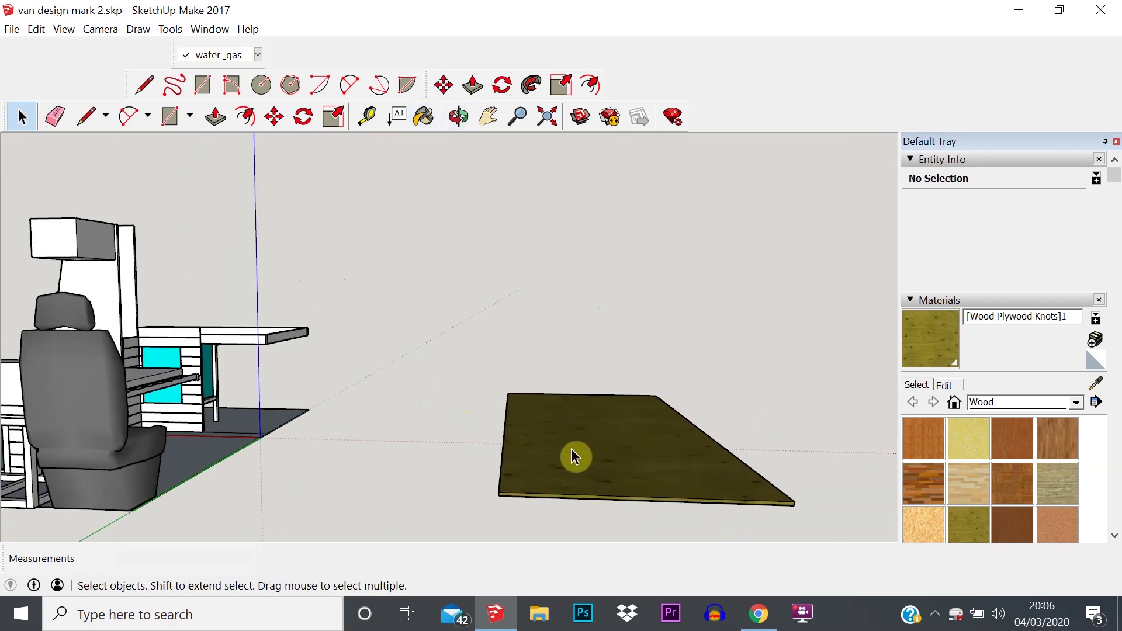
click(169, 116)
scroll(536, 483, up, 6)
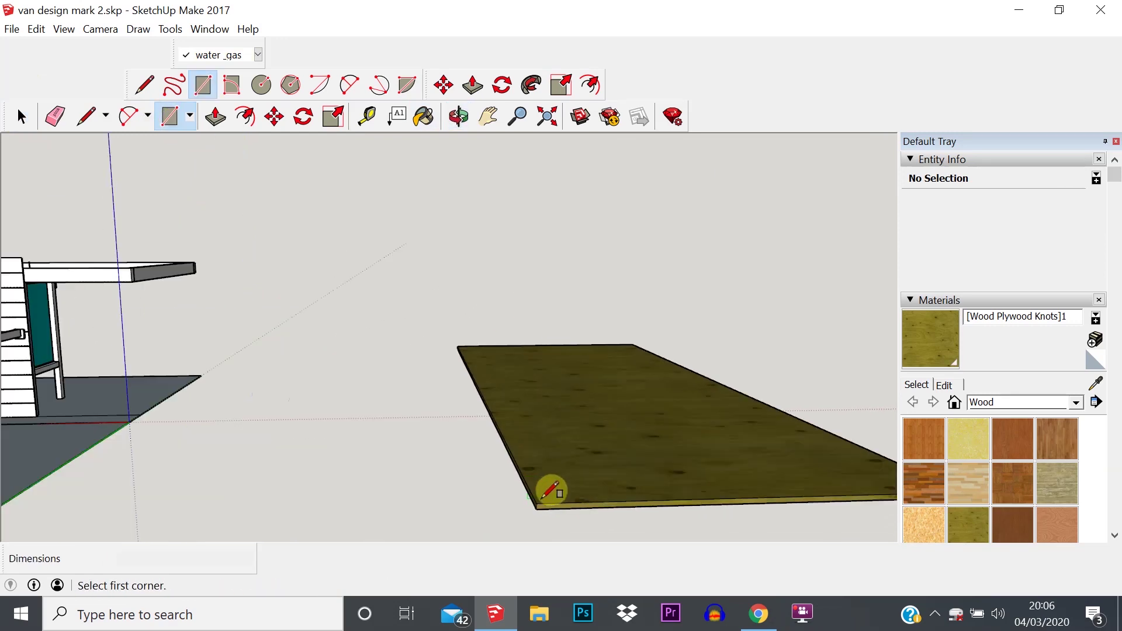
click(526, 513)
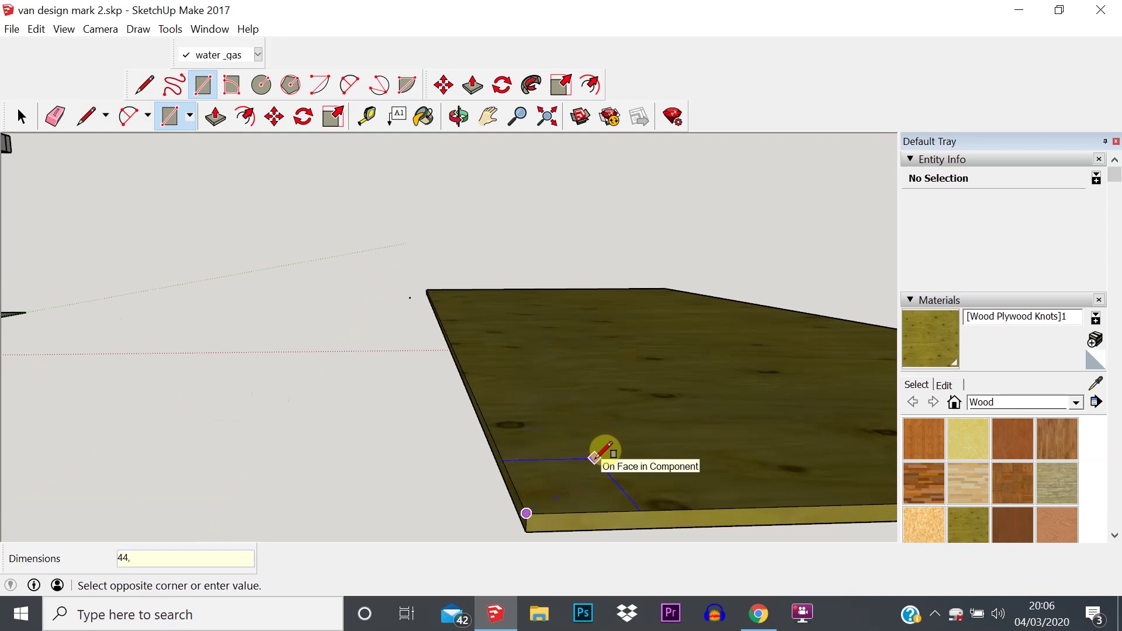
key(Return)
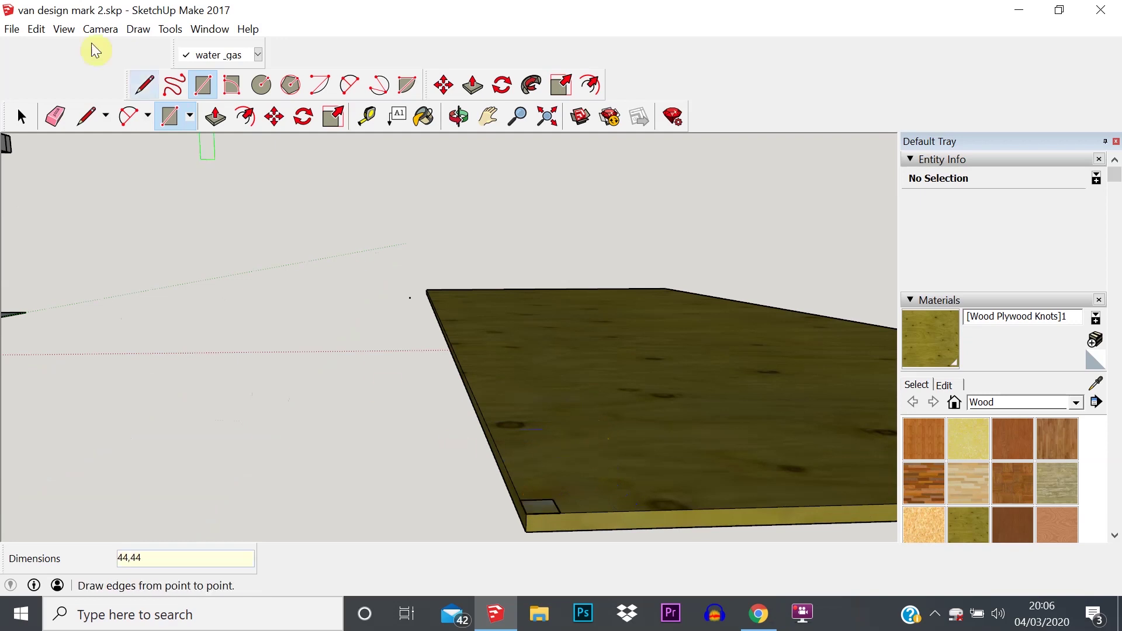
Push/Pull the small corner square up 500 mm into an upright post.
click(215, 117)
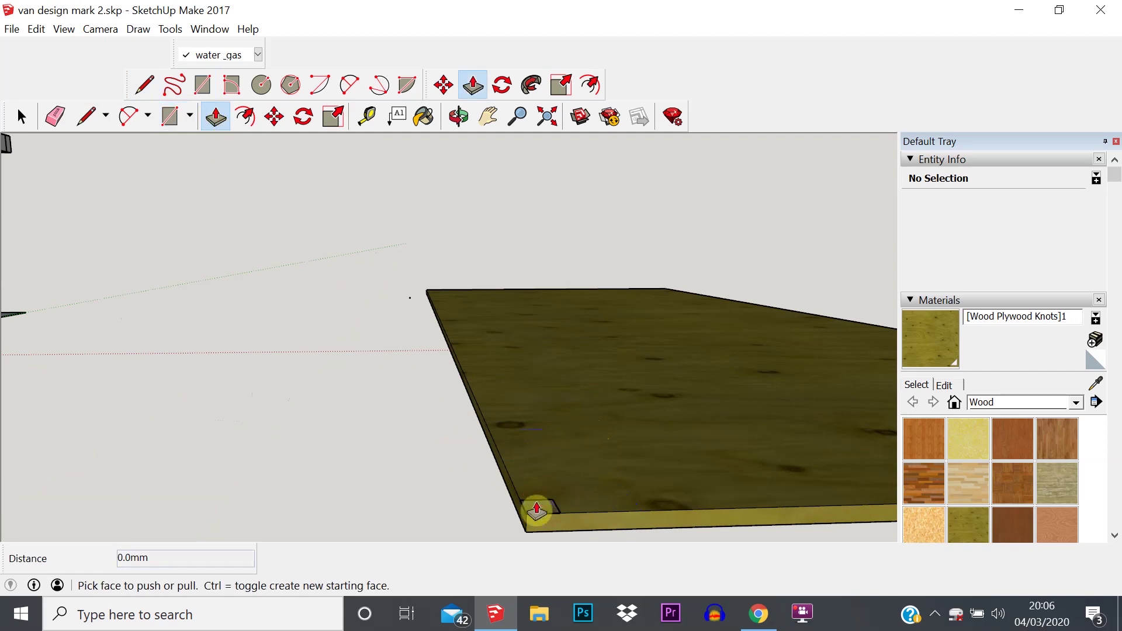
click(533, 510)
text(500)
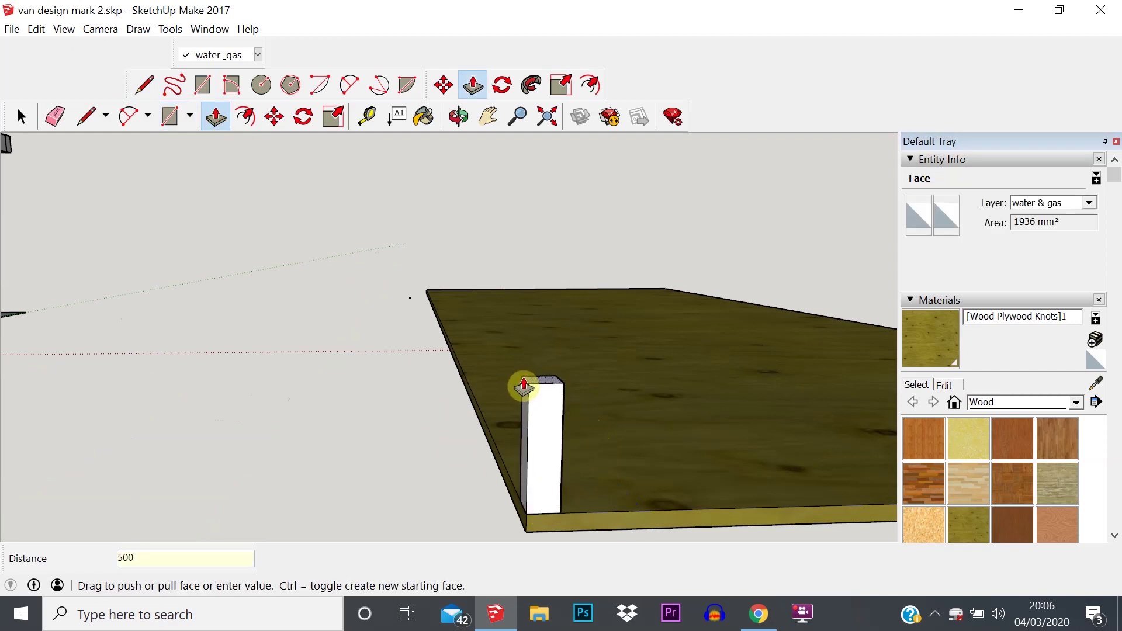
key(Return)
click(21, 117)
Select all geometry connected to the post and make it a component named BenchUpright.
scroll(517, 418, down, 6)
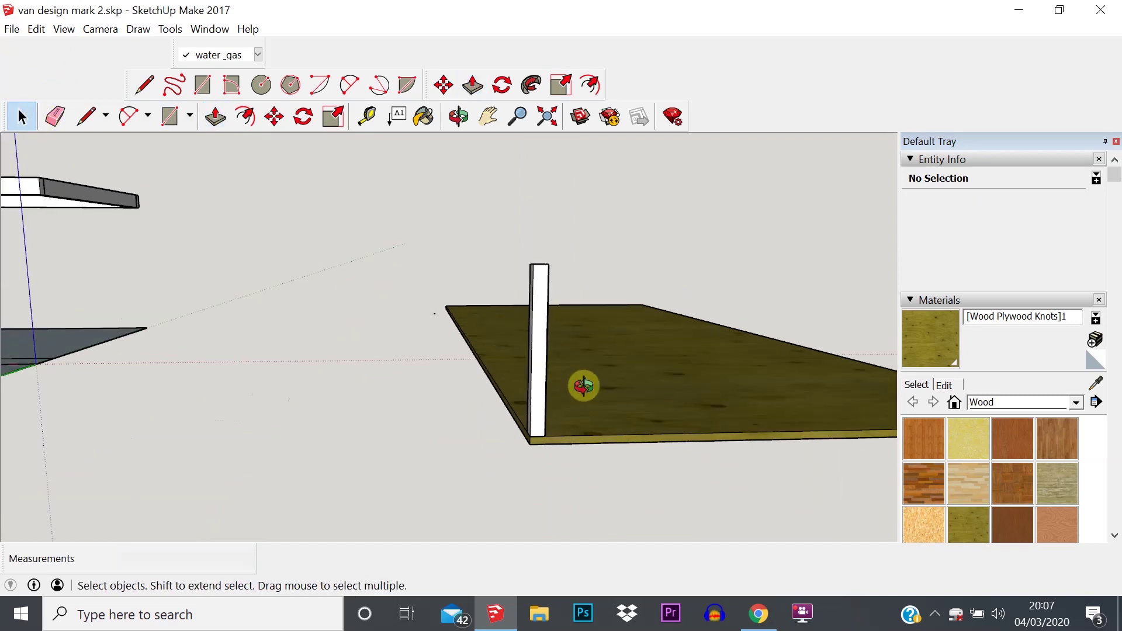
middle_drag(500, 449, 709, 449)
click(675, 369)
right_click(671, 358)
mouse_move(687, 431)
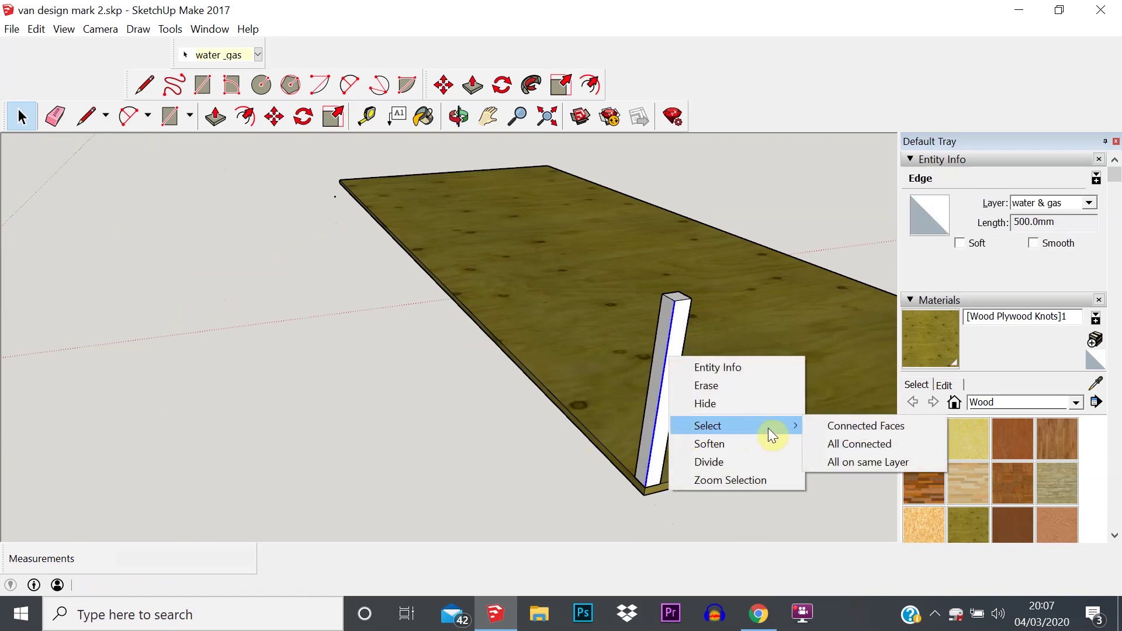
click(847, 444)
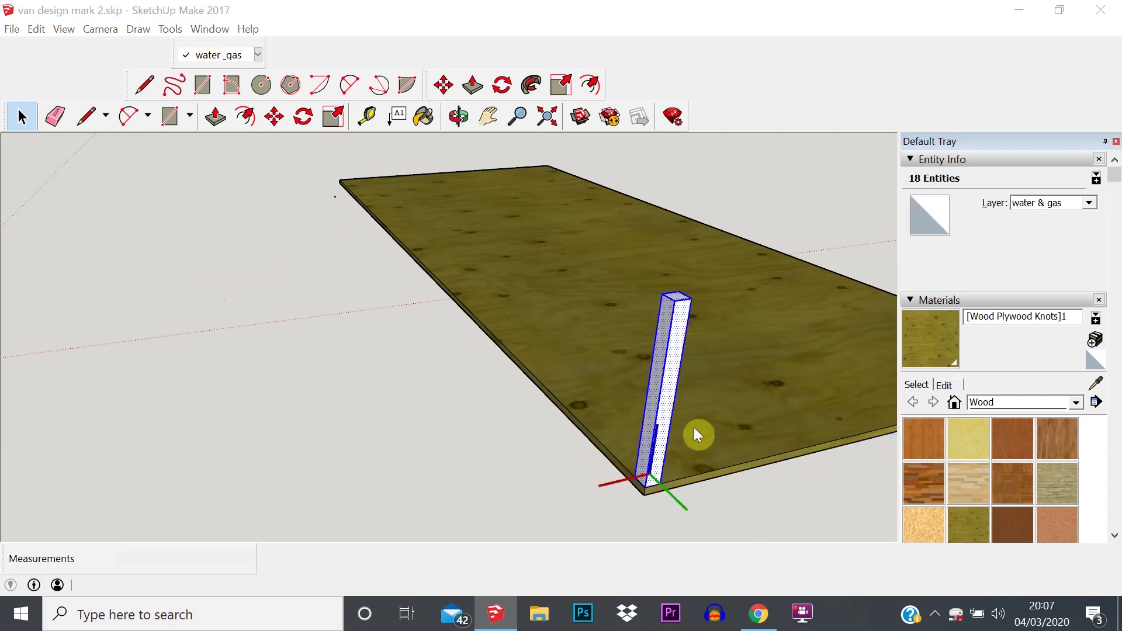
key(g)
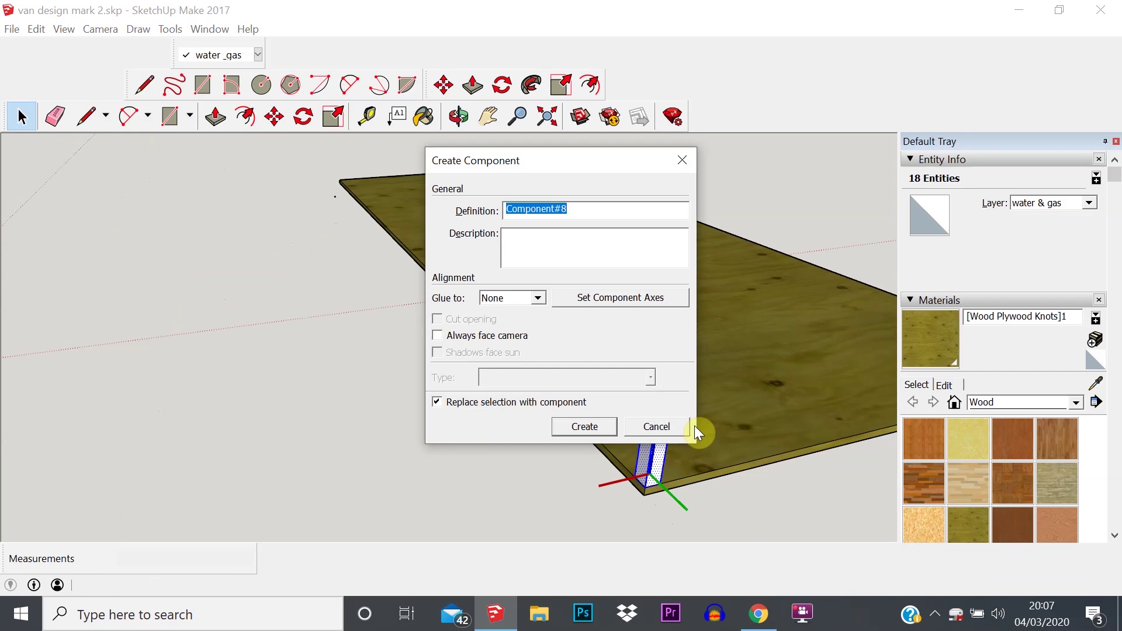
text(BenchUpright)
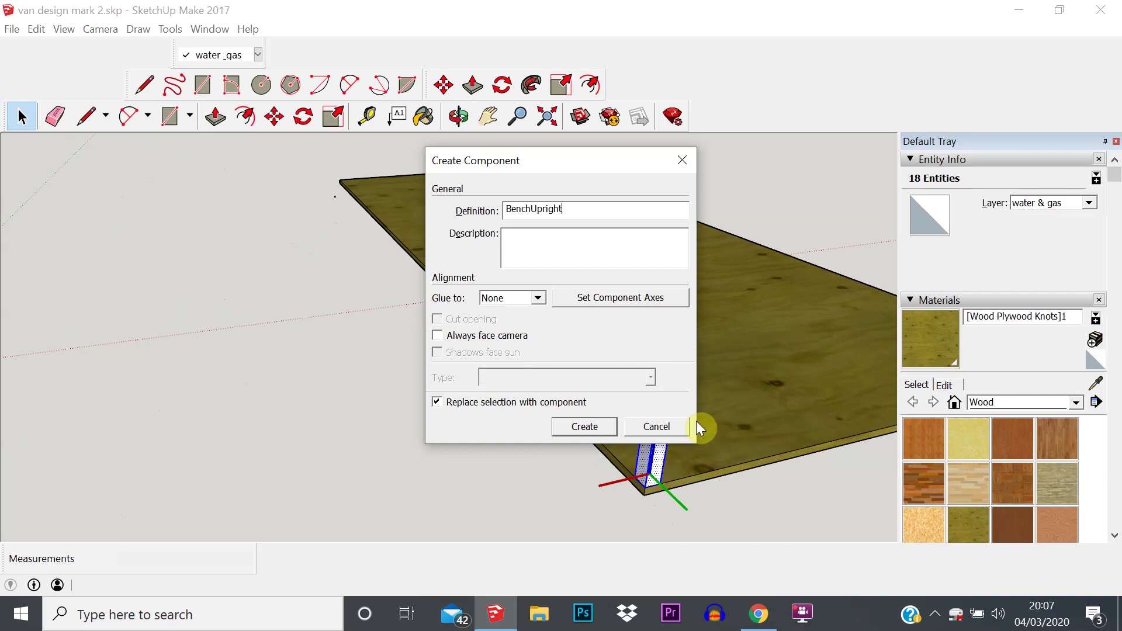
key(Return)
Select the plywood floor and the bench upright in turn to check that they are separate components.
click(610, 413)
click(669, 373)
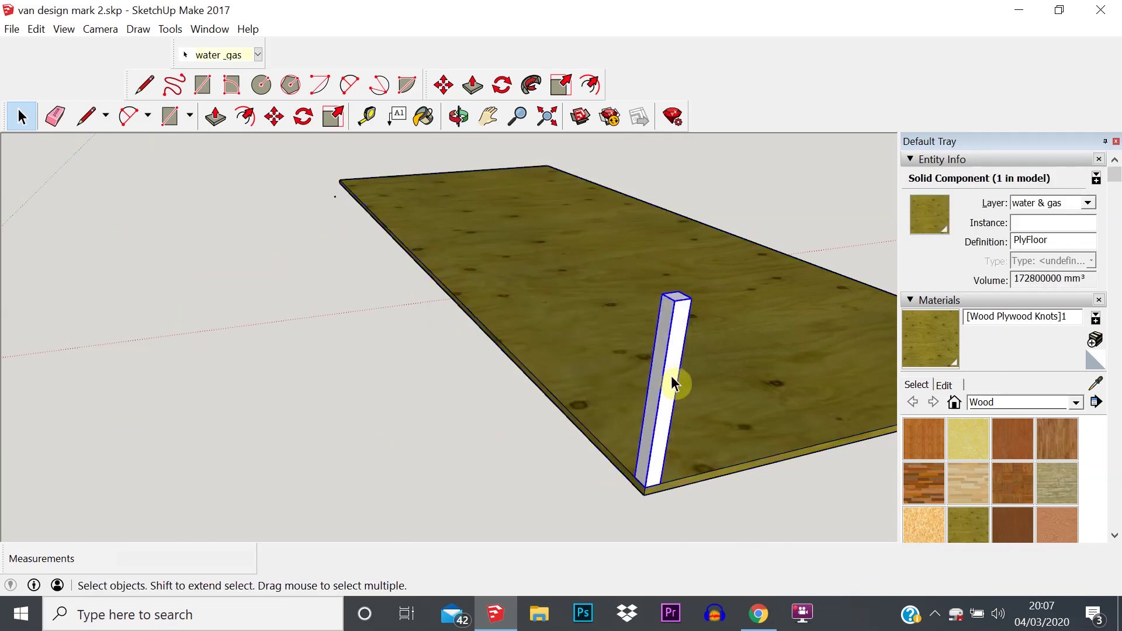
click(440, 402)
Look over the list of components used in the model.
scroll(1017, 263, down, 5)
scroll(1022, 307, down, 1)
scroll(1022, 308, up, 3)
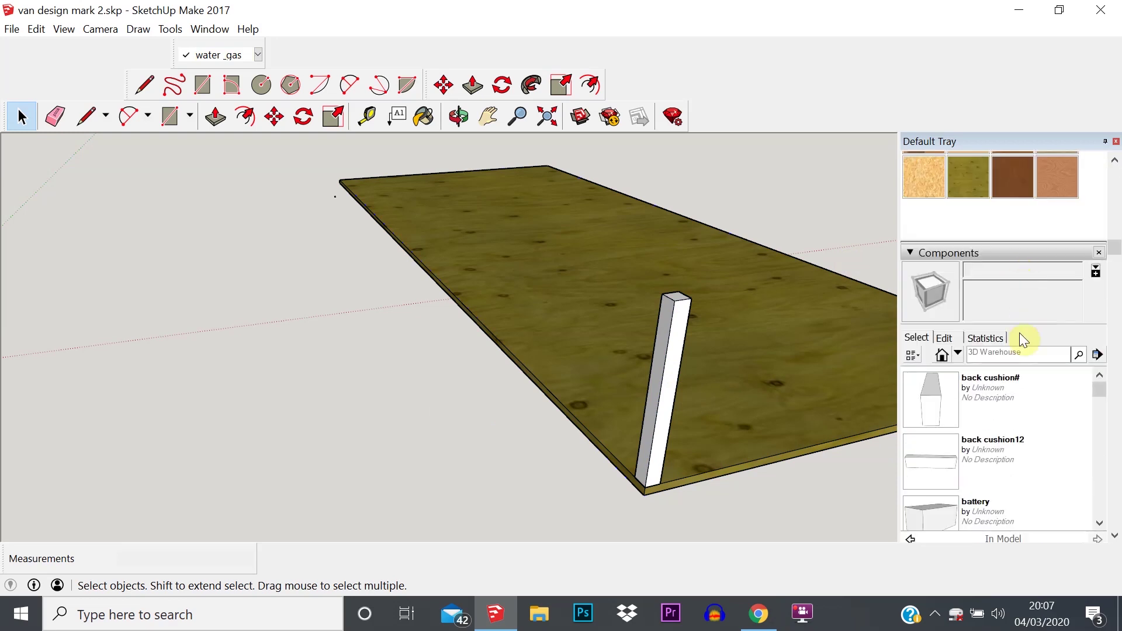
scroll(1023, 340, down, 2)
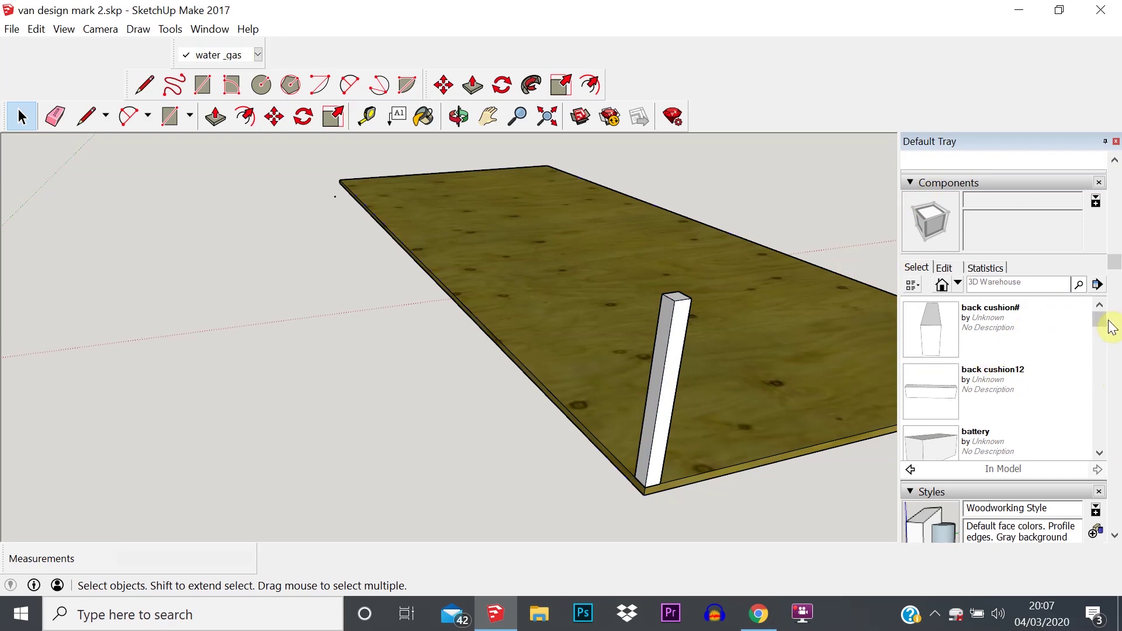
scroll(1097, 321, down, 1)
scroll(1097, 313, up, 1)
Open the tray manager for the Default Tray and switch the Components and Materials panels off and back on.
click(204, 29)
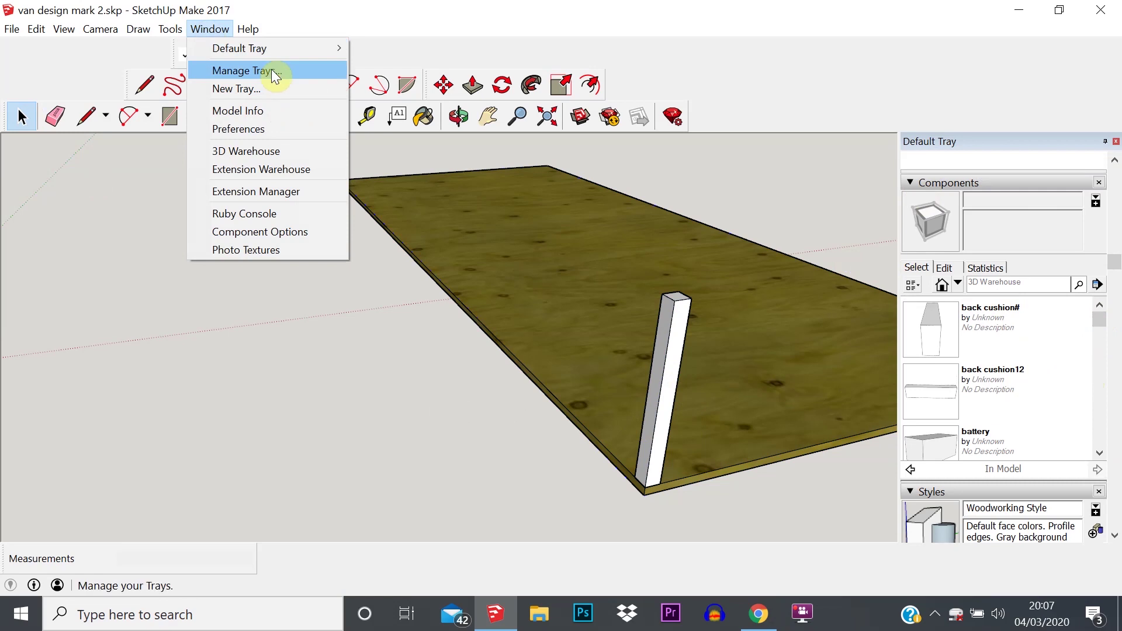
click(248, 70)
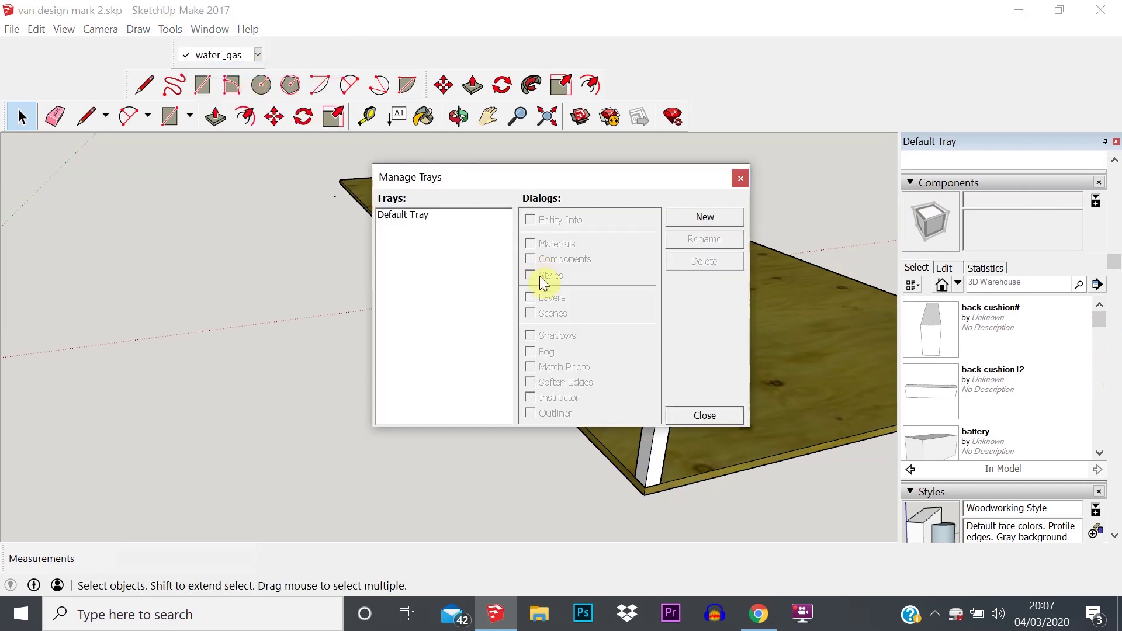
click(408, 215)
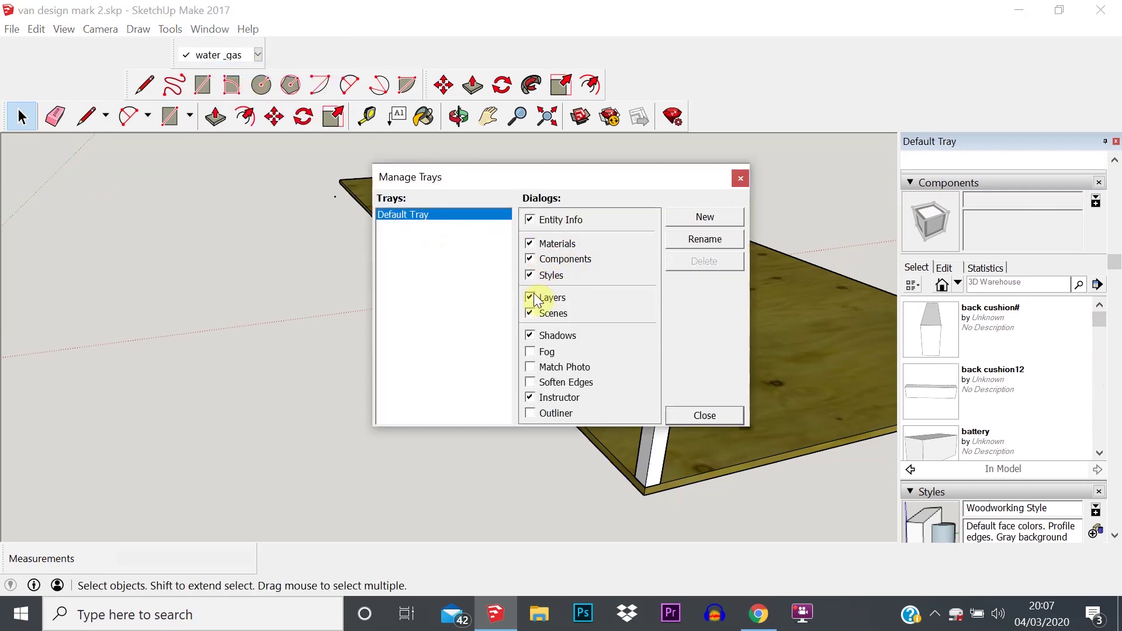
click(530, 259)
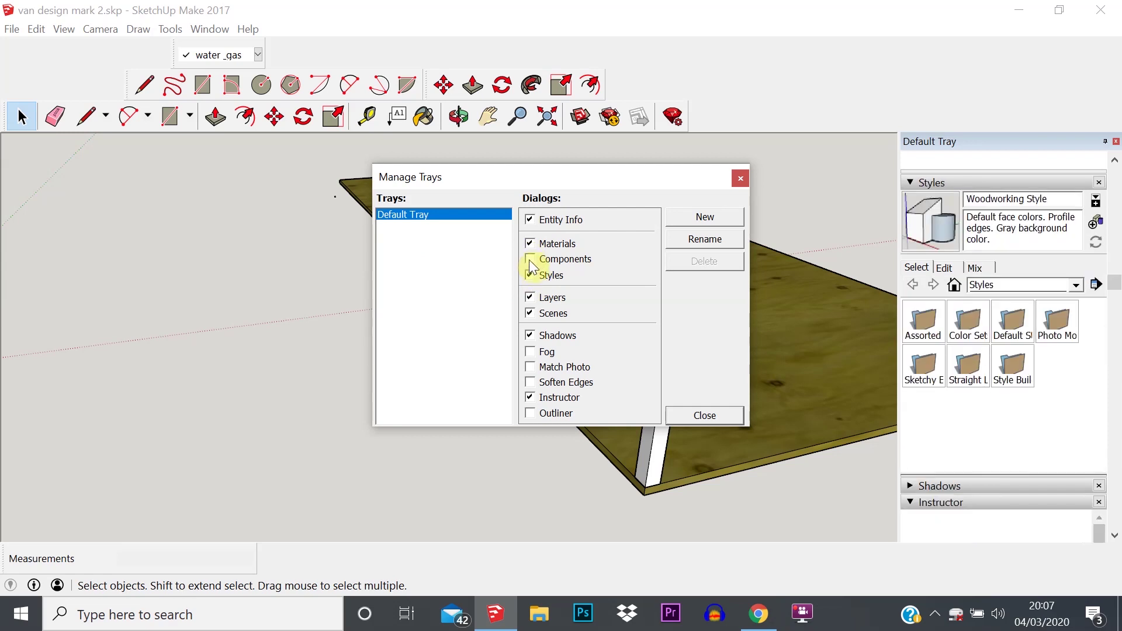
click(530, 243)
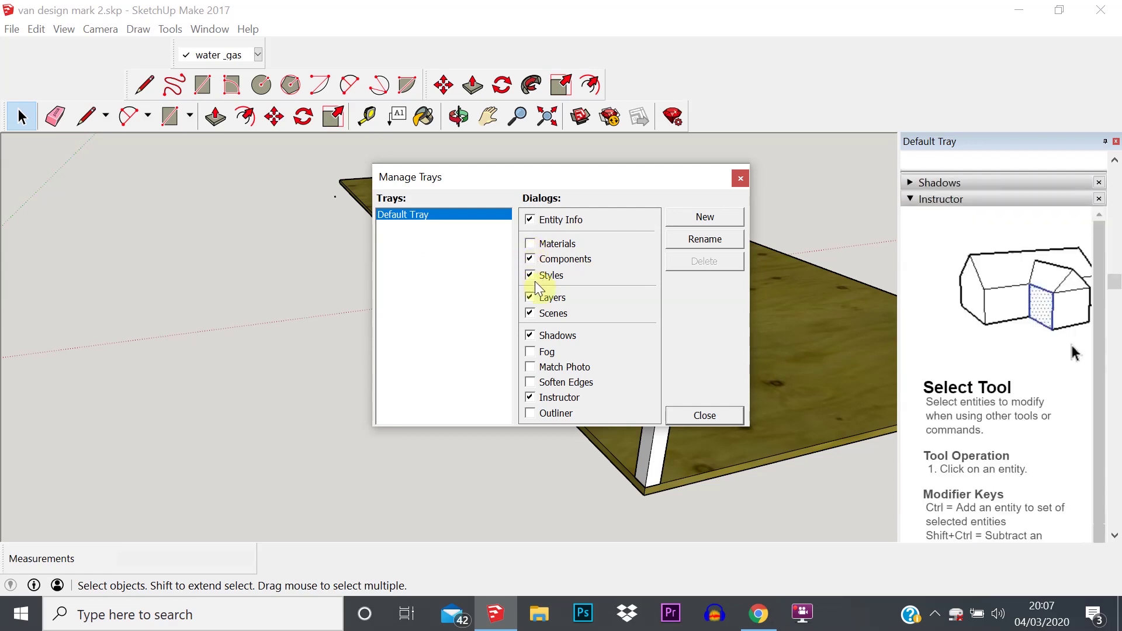
click(530, 244)
Remove the Styles, Layers, Scenes and Instructor panels from the Default Tray and close the tray manager.
click(530, 276)
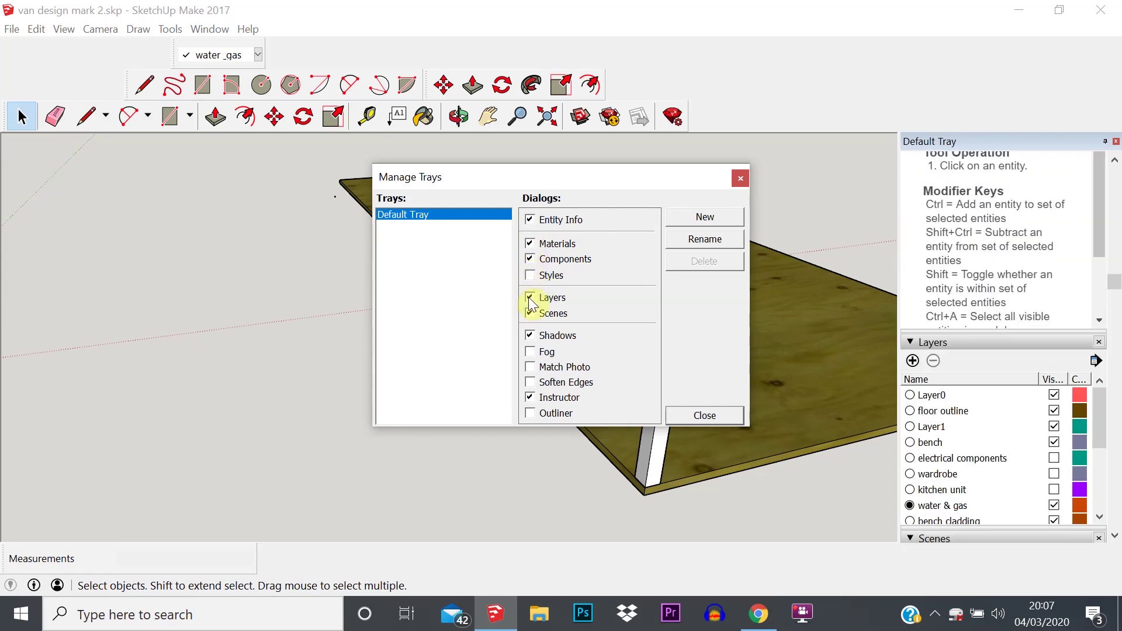
click(530, 298)
click(530, 314)
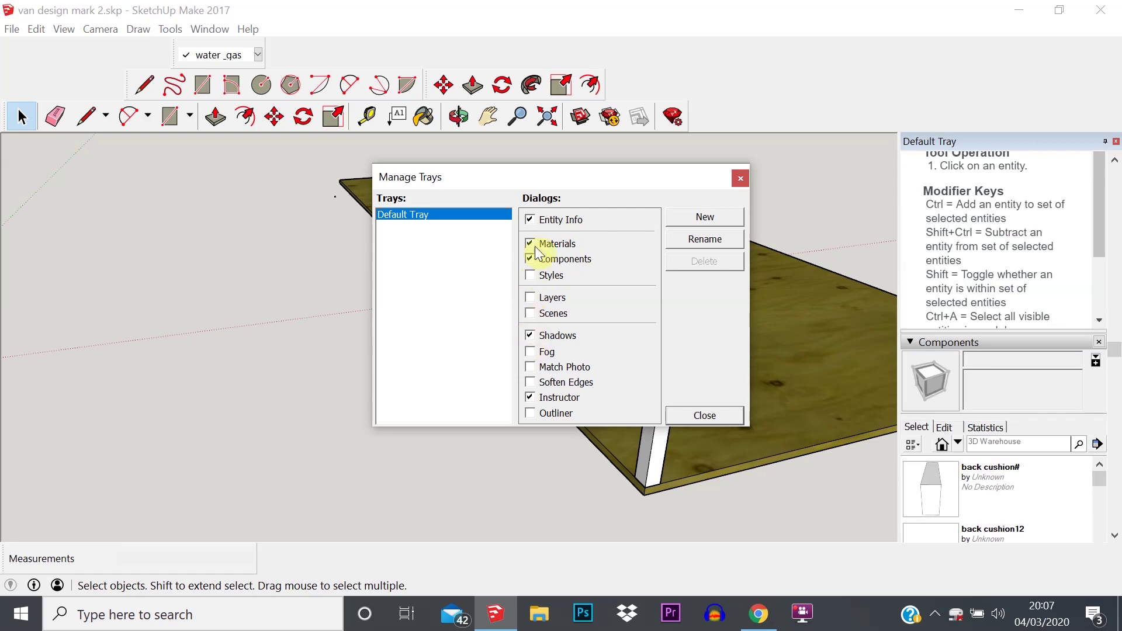
click(530, 398)
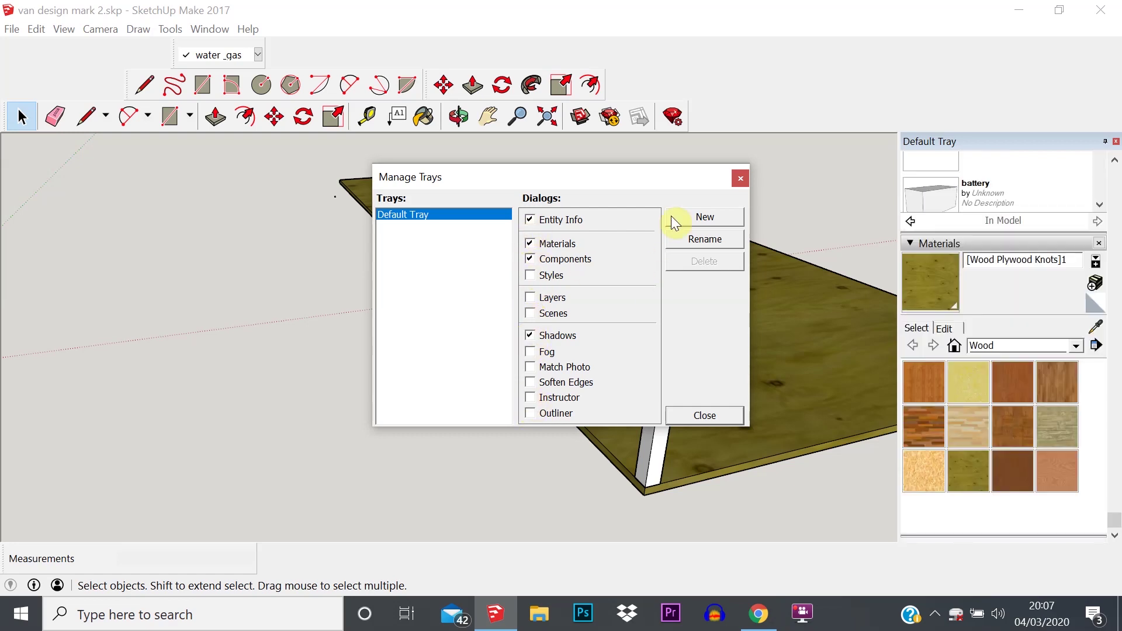
click(682, 415)
Look through the model's component list beside the whole van layout and pick PlyFloor to preview placing a copy.
scroll(993, 333, up, 5)
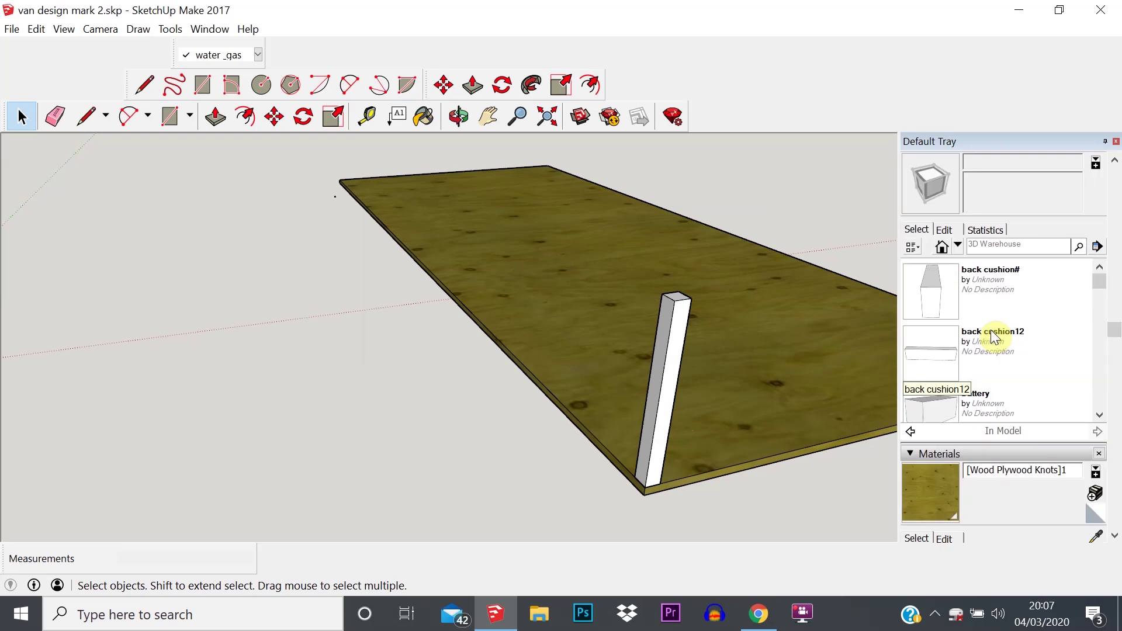
scroll(1003, 343, up, 2)
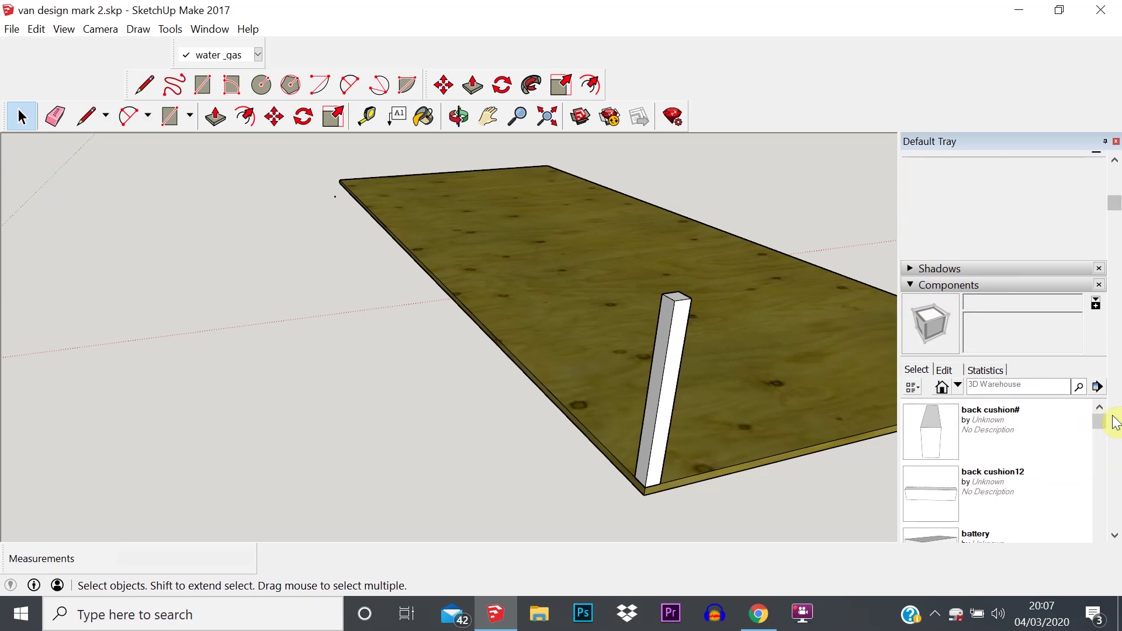
drag(1106, 429, 1100, 523)
scroll(664, 368, up, 1)
scroll(664, 365, down, 4)
middle_drag(681, 386, 283, 258)
middle_drag(411, 346, 742, 353)
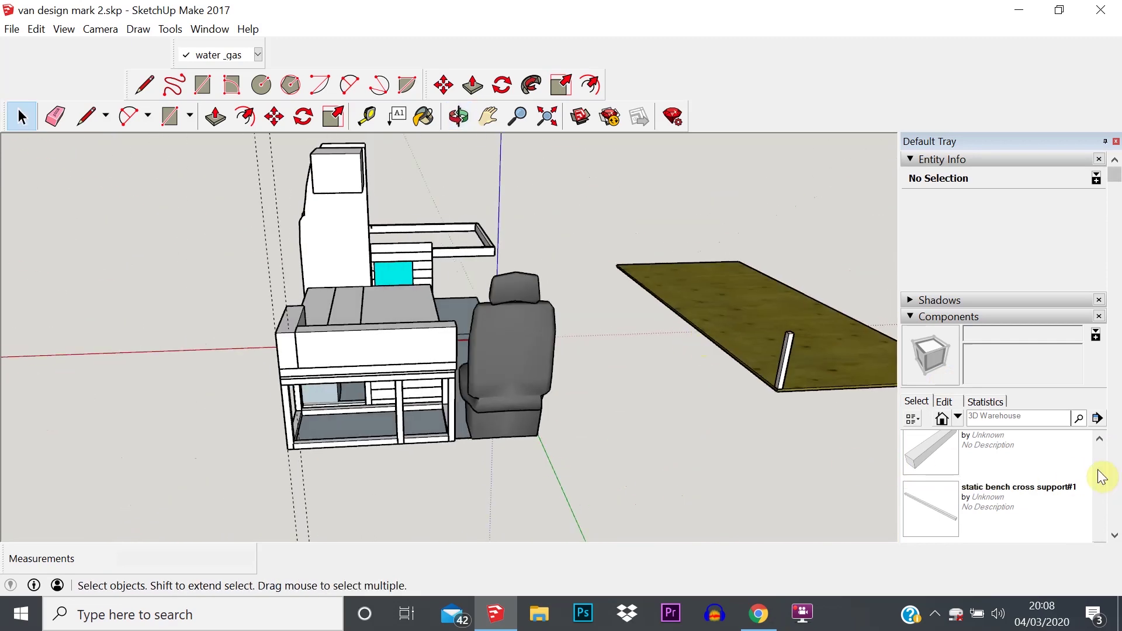
scroll(1074, 466, down, 1)
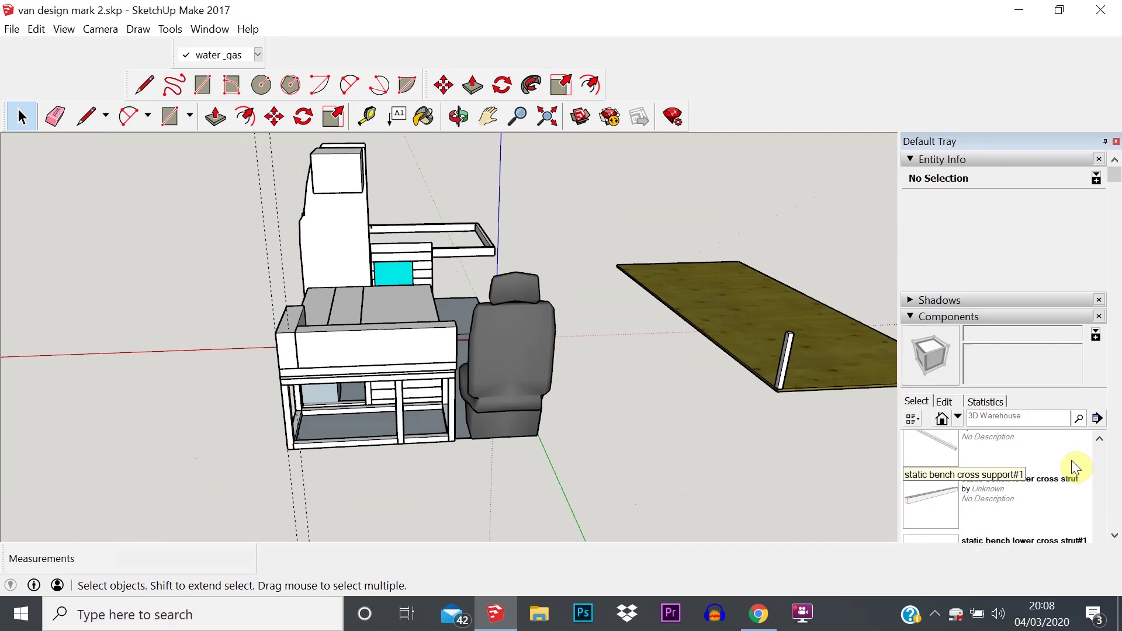
scroll(1116, 372, down, 2)
drag(1101, 417, 1101, 379)
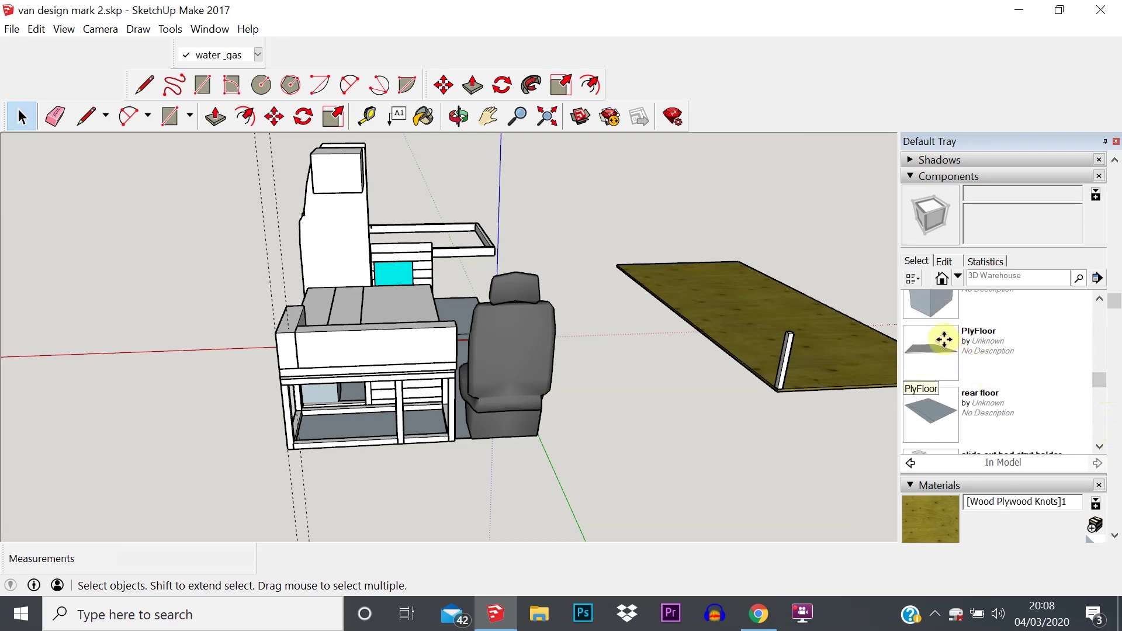
click(948, 347)
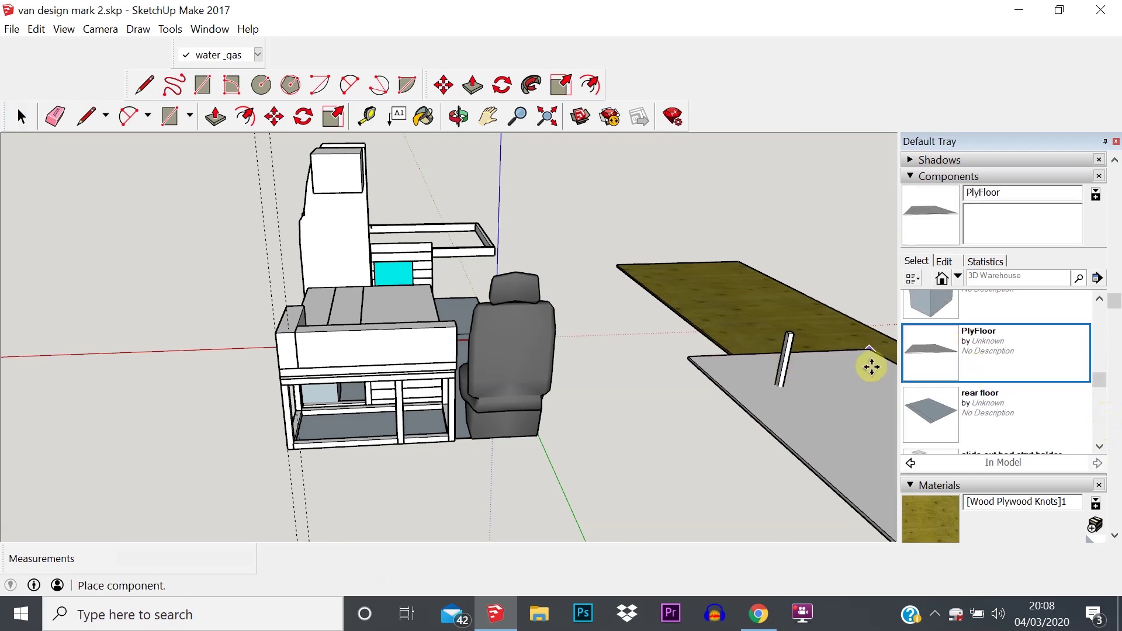
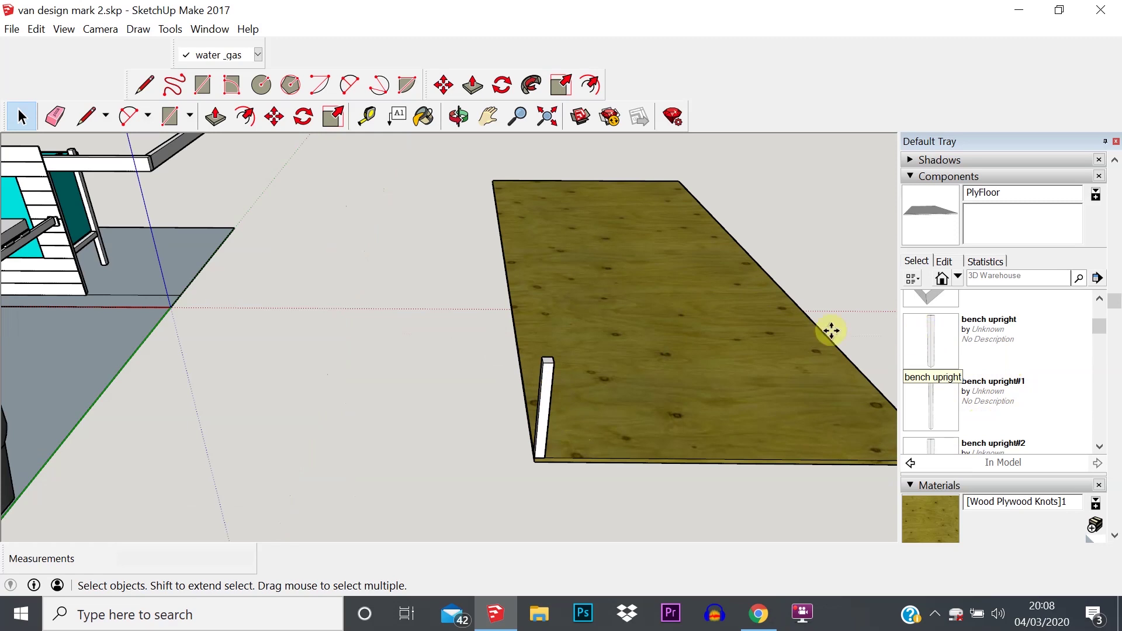
Place a second bench upright on the plywood floor near its short front edge, ready for moving.
click(658, 453)
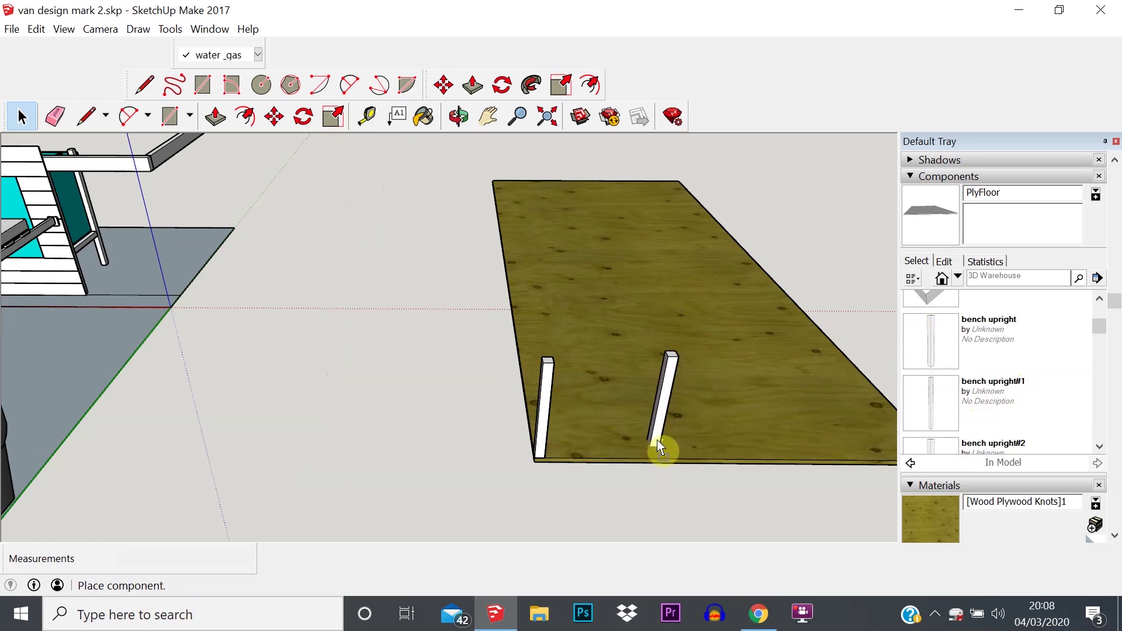
scroll(658, 452, down, 2)
key(q)
scroll(656, 443, up, 4)
middle_drag(657, 443, 703, 500)
key(m)
key(q)
key(m)
scroll(658, 485, down, 1)
scroll(631, 471, up, 2)
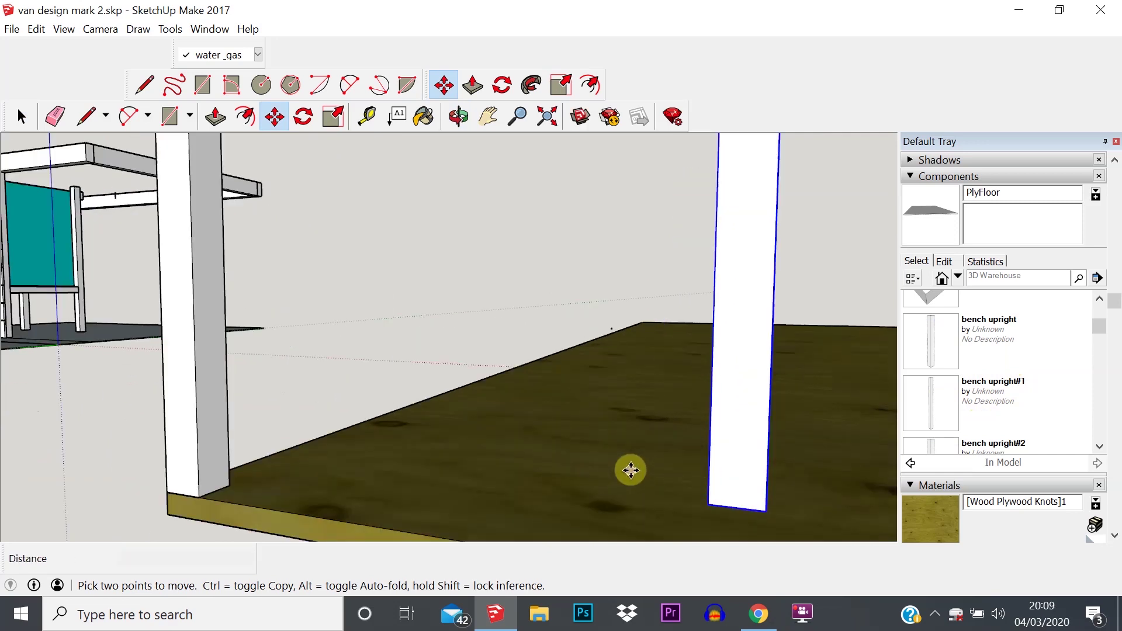
Mark a guide point with the Tape Measure 500 mm from the first post's outer corner along the floor's short edge.
click(104, 119)
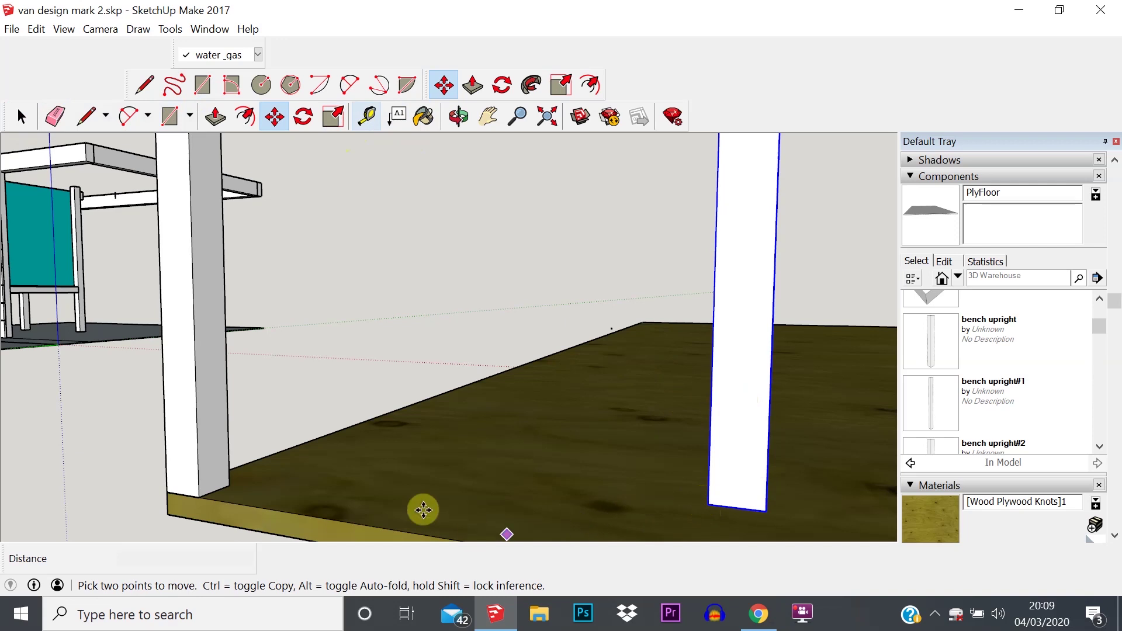
click(366, 118)
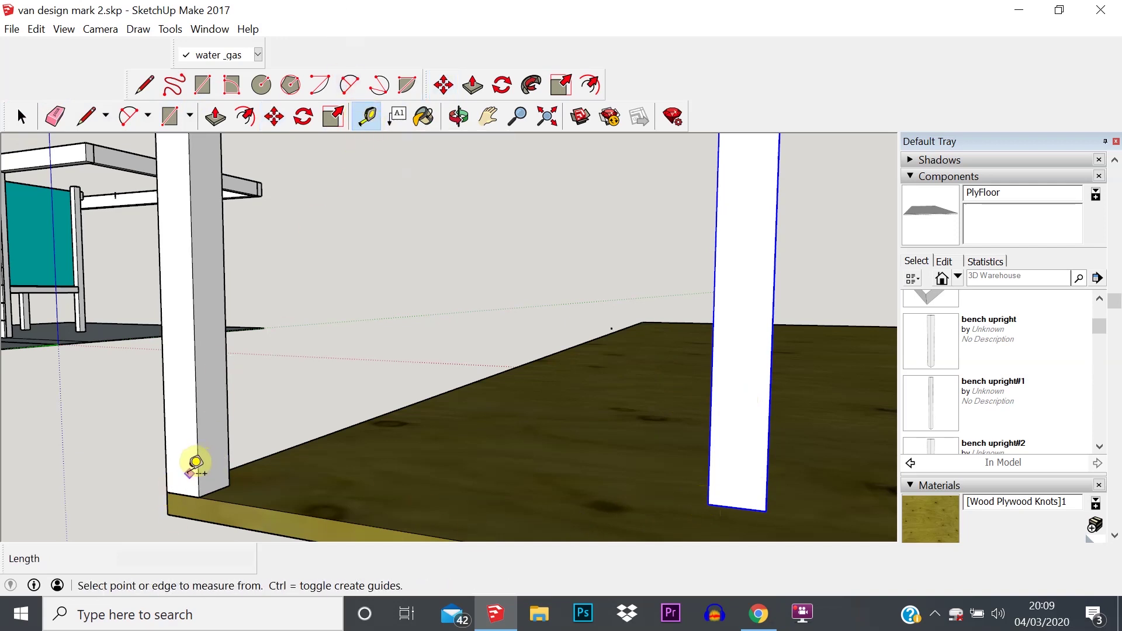
click(166, 492)
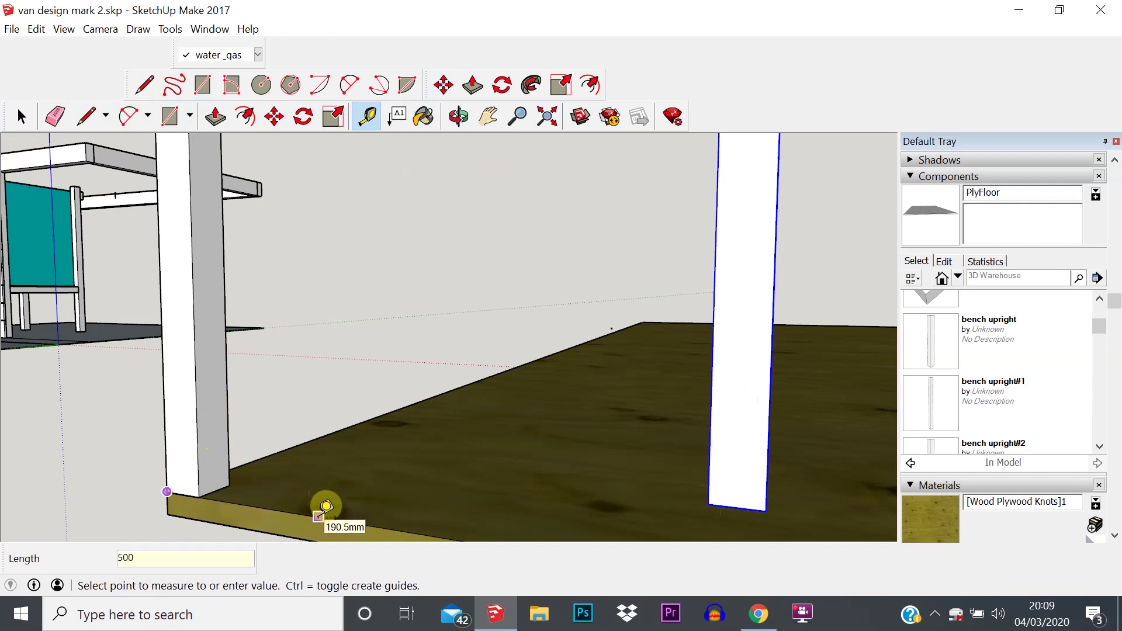
text(500)
key(Return)
scroll(421, 406, down, 4)
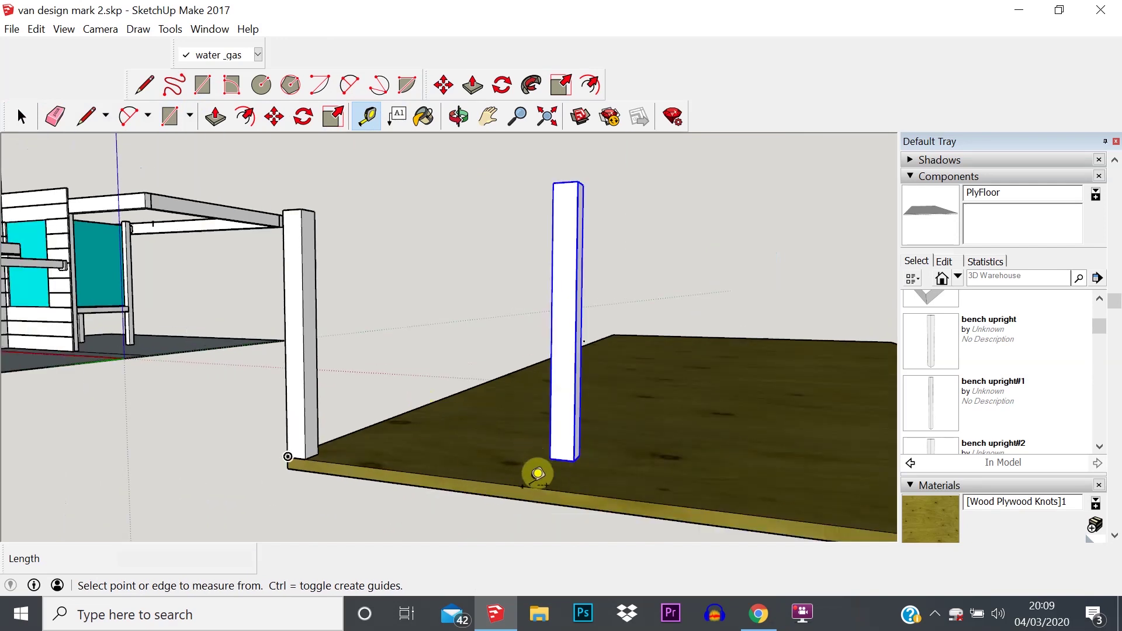
scroll(526, 478, up, 4)
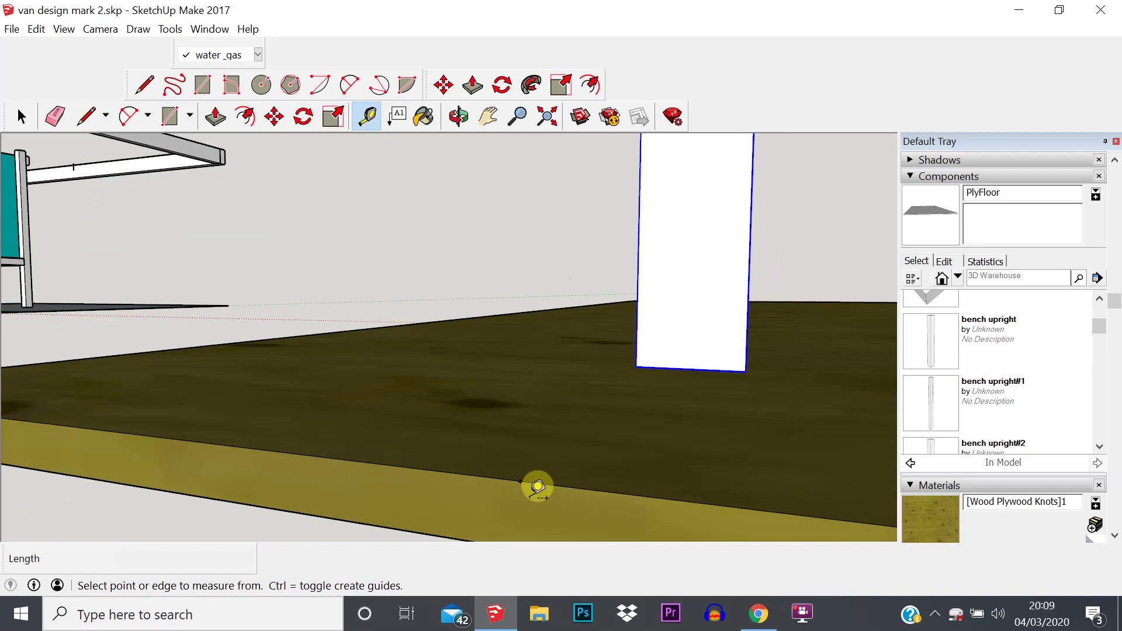
scroll(458, 464, down, 4)
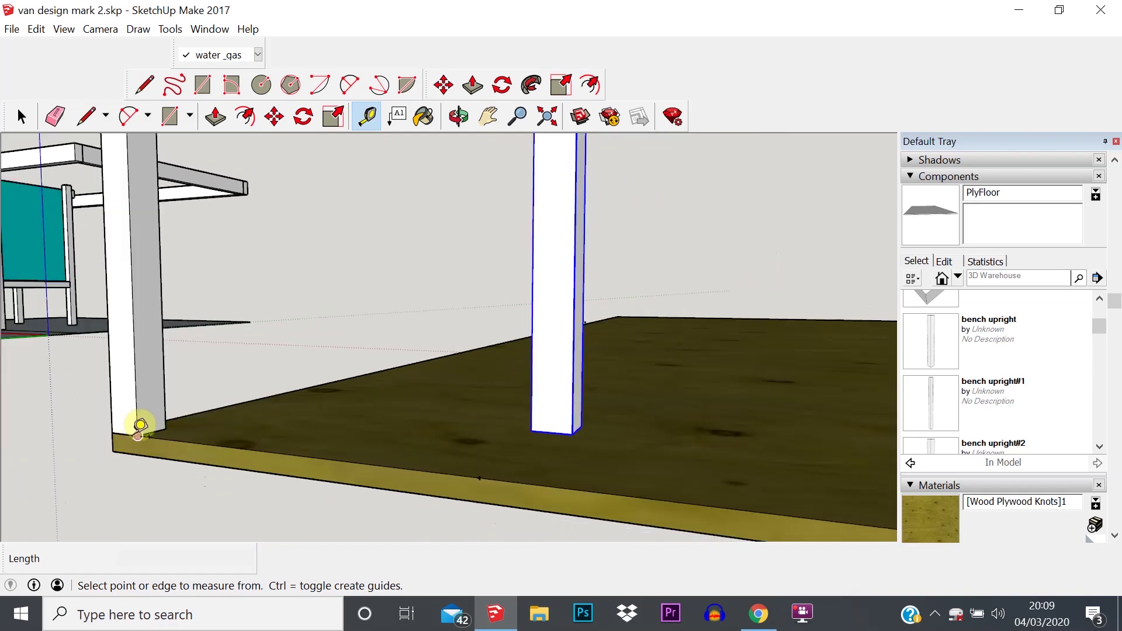
Move the second bench upright by its bottom front corner onto the guide point on the floor's short edge.
click(21, 117)
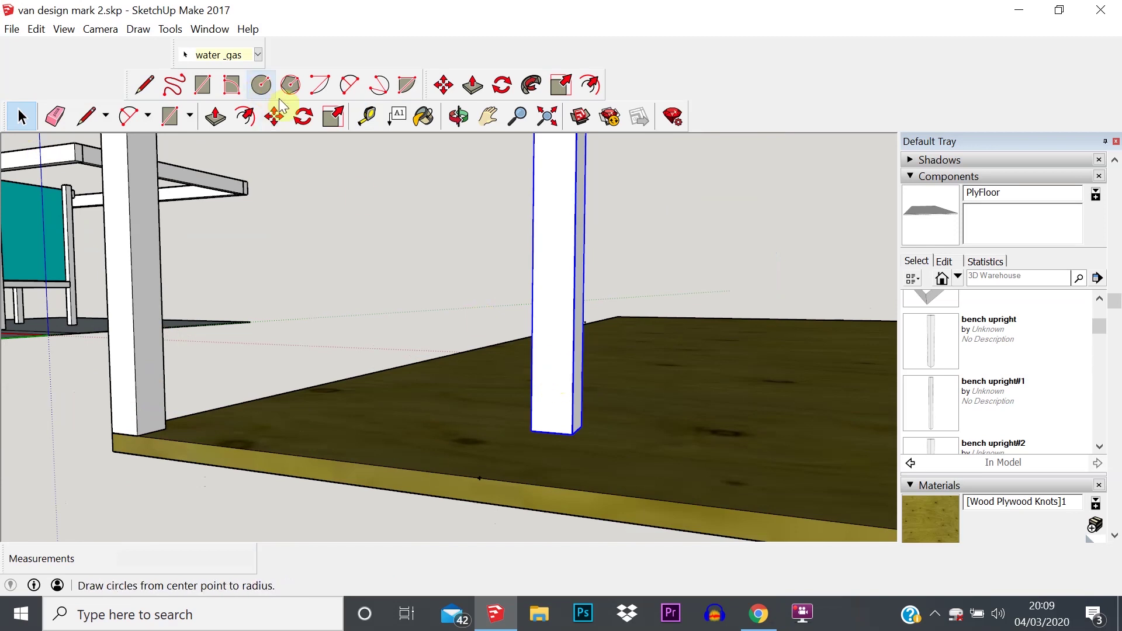
click(274, 116)
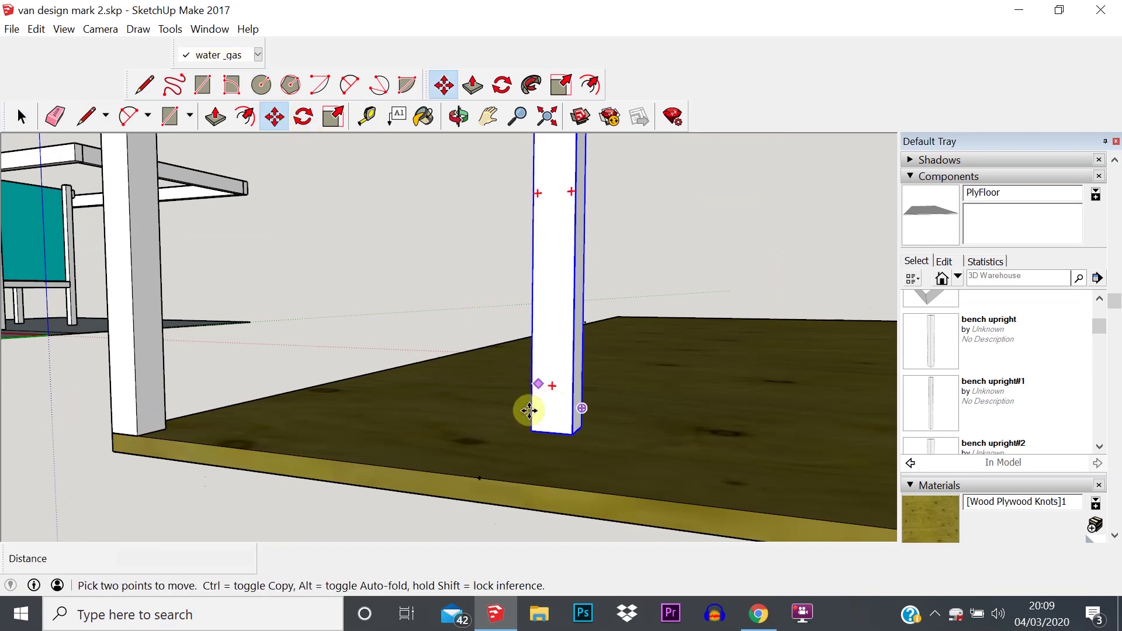
click(533, 430)
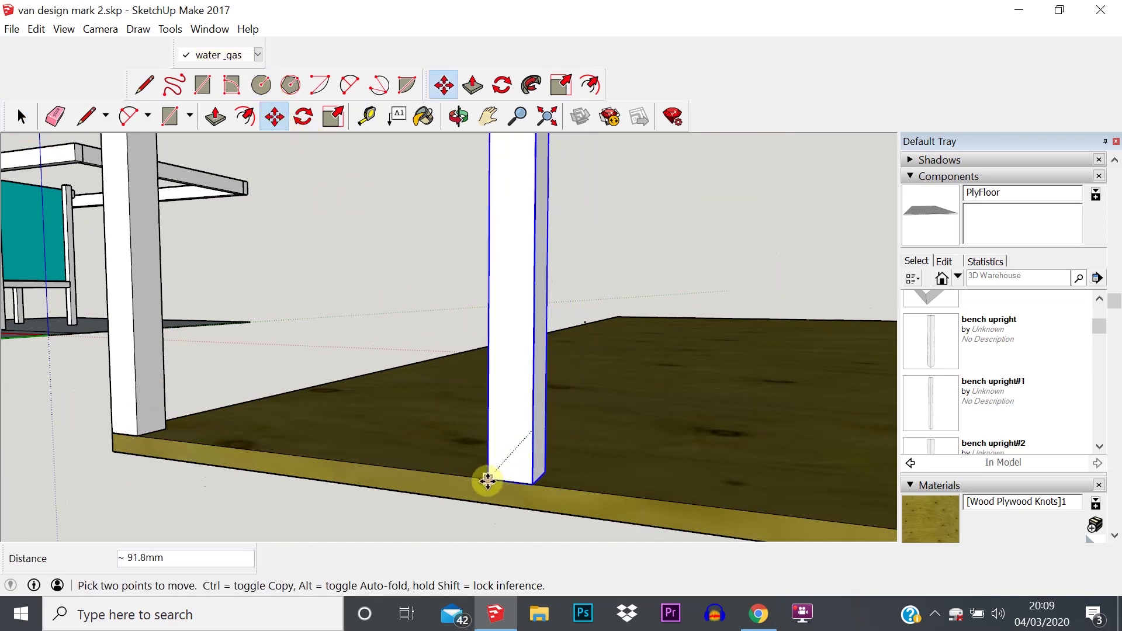
middle_drag(491, 415, 818, 426)
scroll(720, 436, down, 5)
Mark another Tape Measure guide point 500 mm from the first post's corner along the floor's long edge.
click(367, 116)
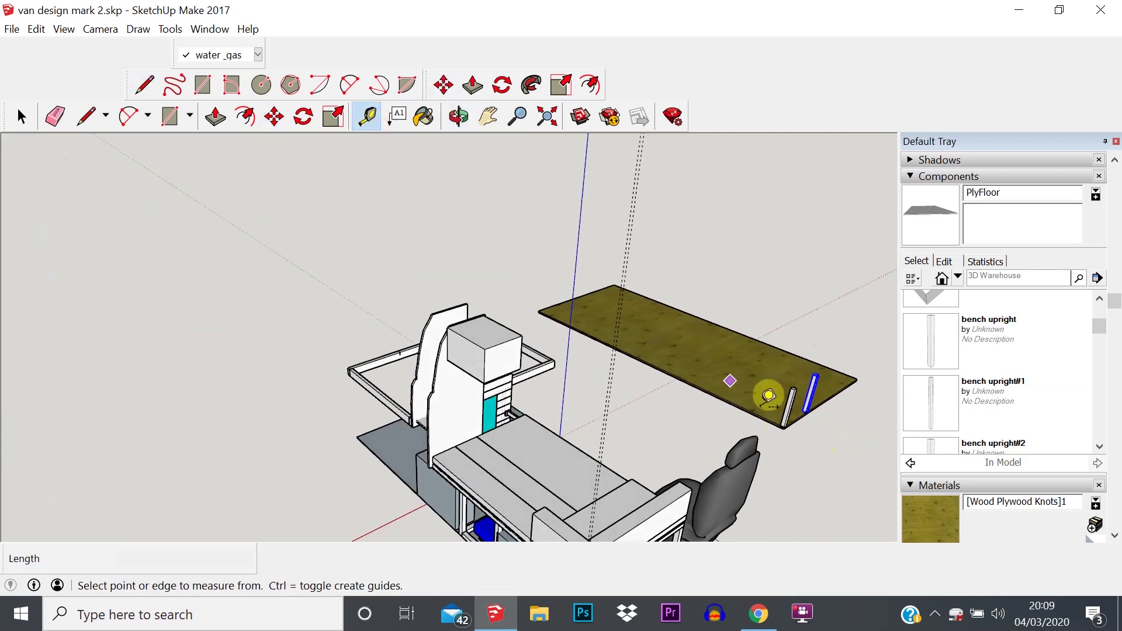
scroll(760, 410, up, 4)
scroll(807, 412, up, 2)
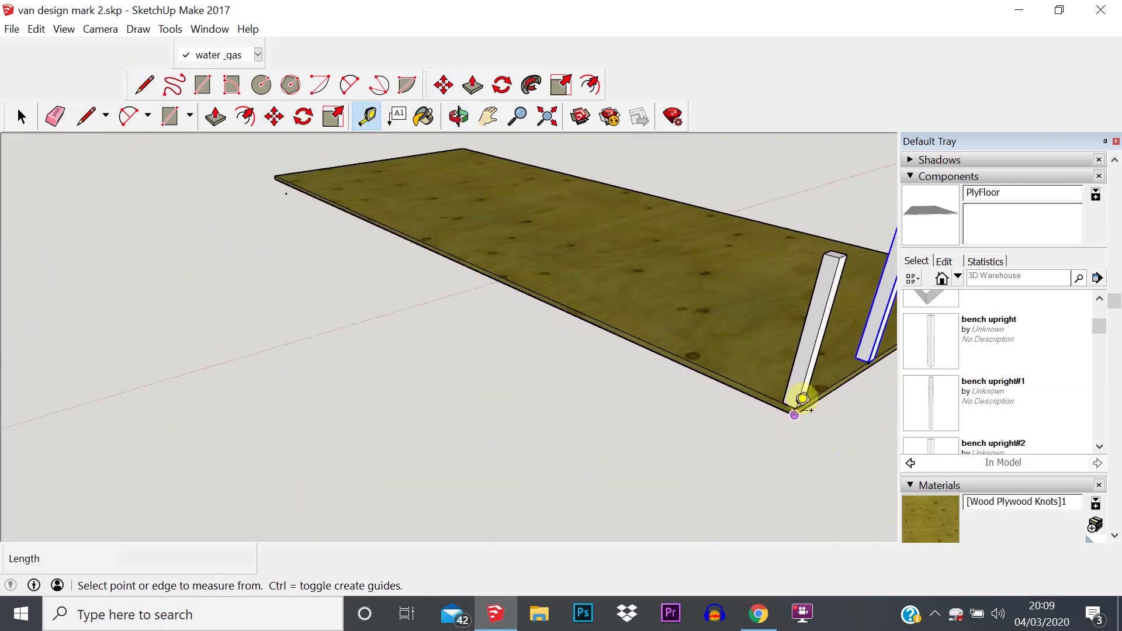
click(798, 404)
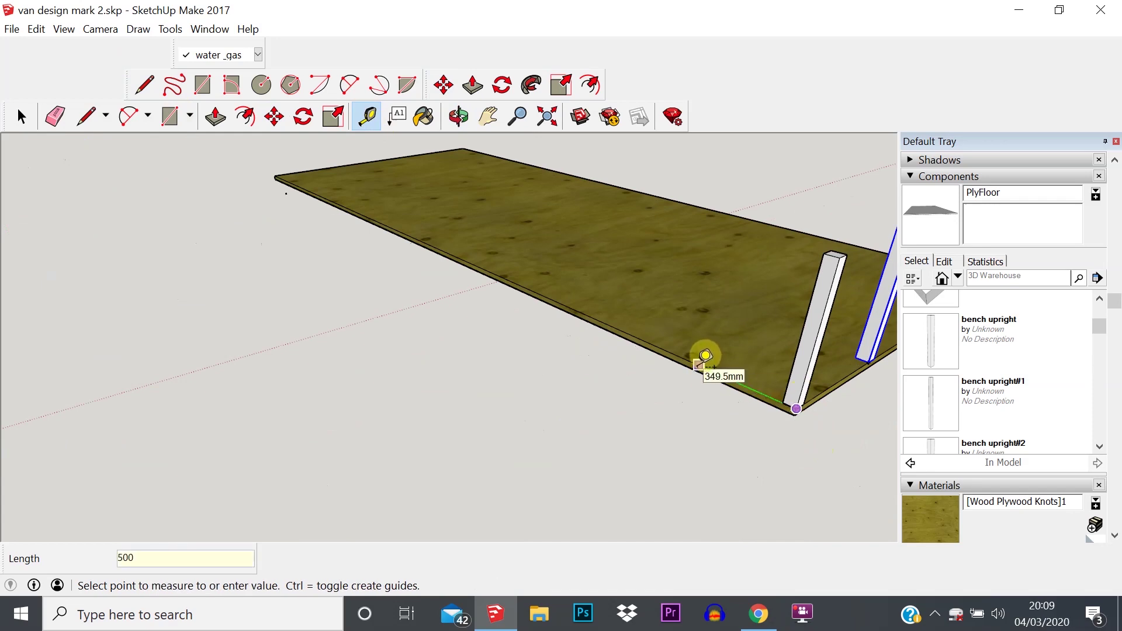
text(500)
key(Return)
scroll(695, 359, down, 1)
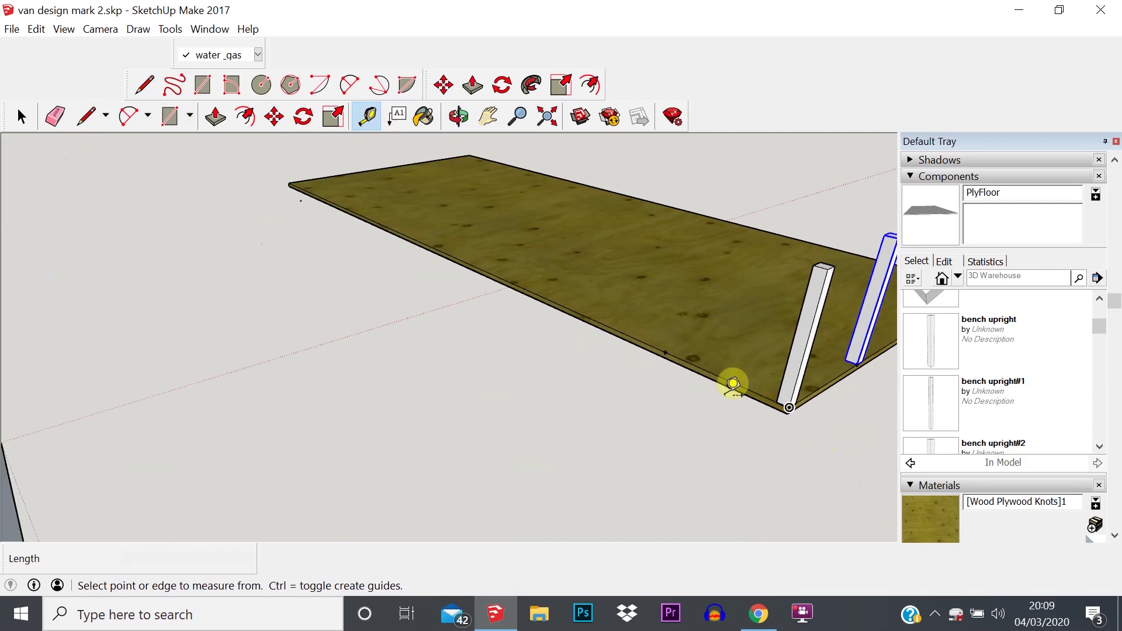
Place a third bench upright beside the floor's long edge and move its bottom corner onto the guide point there.
click(916, 345)
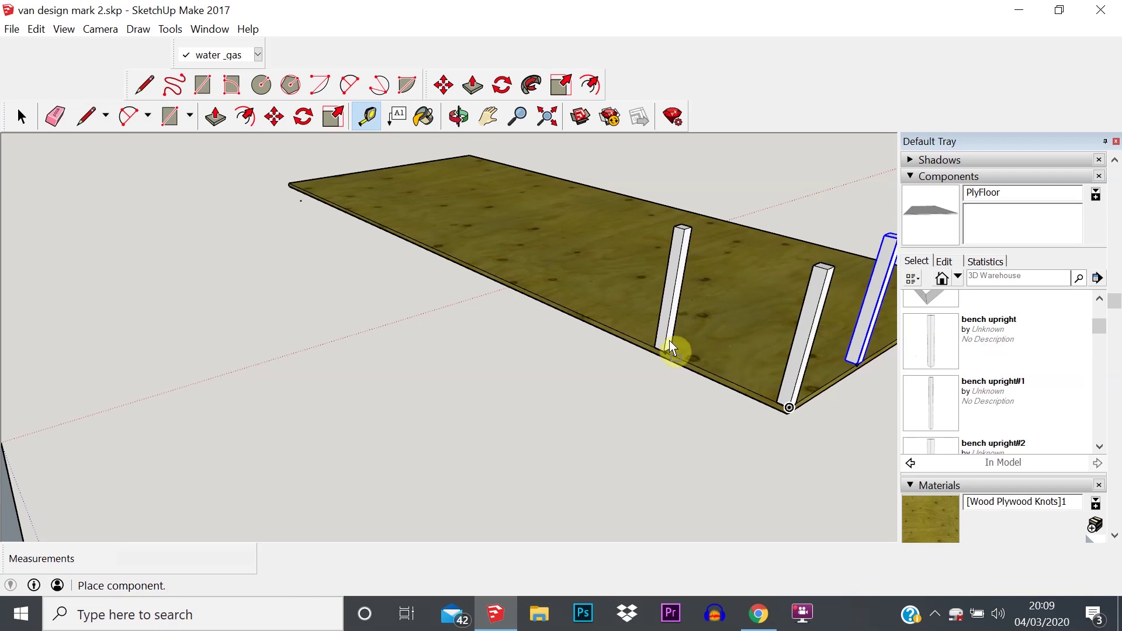
click(663, 336)
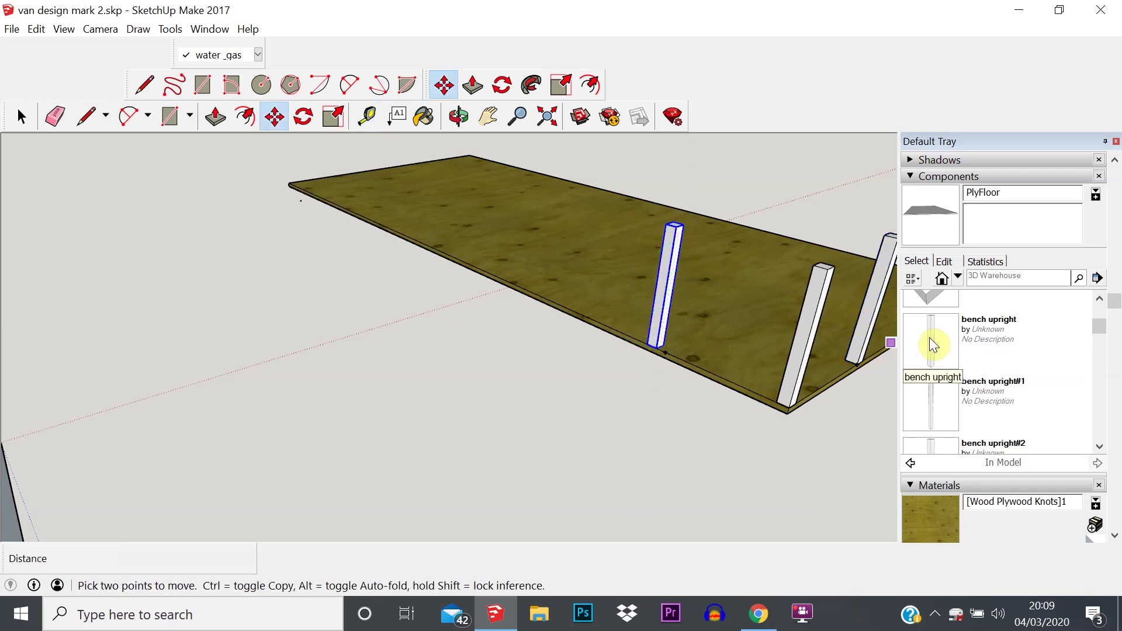
scroll(666, 346, down, 3)
scroll(656, 351, up, 6)
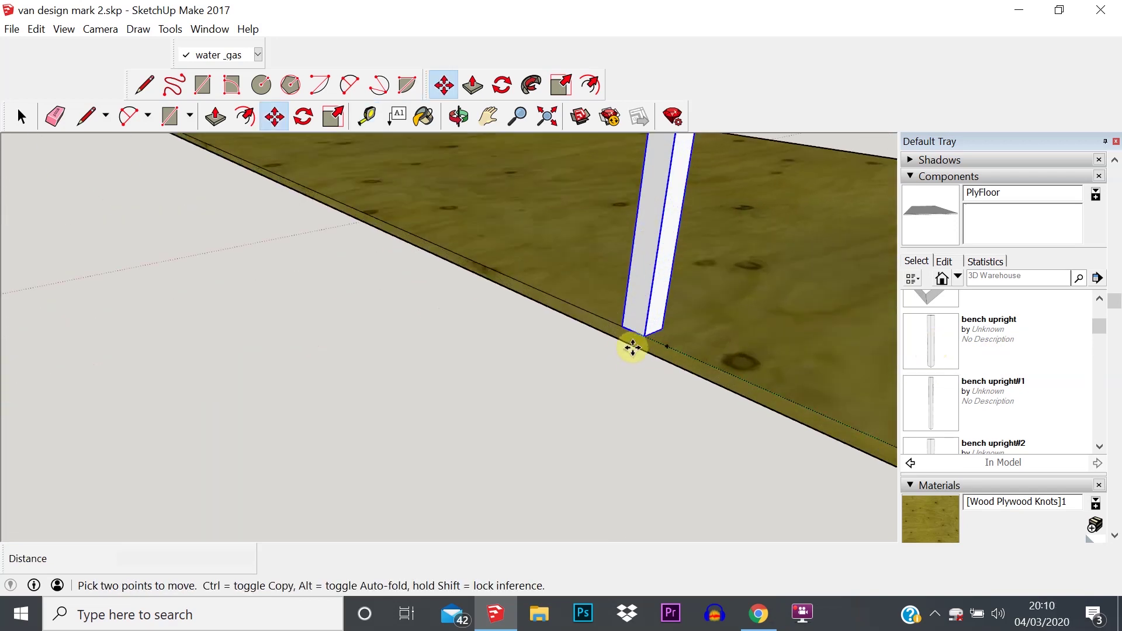
click(647, 337)
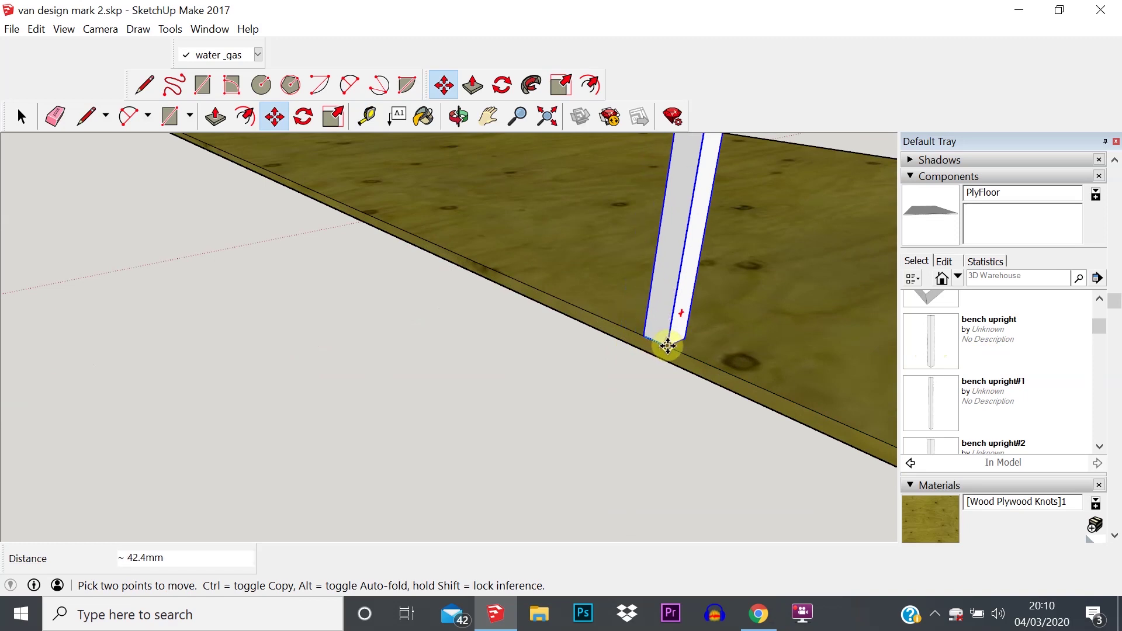
click(671, 350)
scroll(701, 372, down, 8)
mouse_move(807, 356)
middle_down()
mouse_move(734, 358)
mouse_move(786, 391)
mouse_move(826, 358)
middle_up()
scroll(849, 360, down, 2)
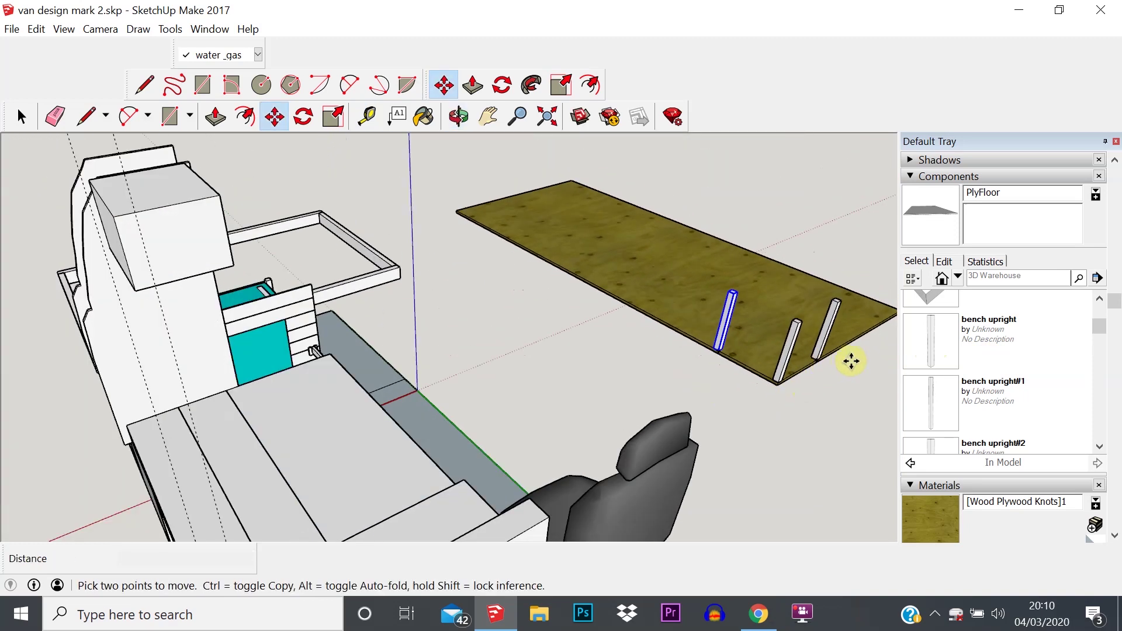
Copy the third bench upright and place the duplicate farther along the floor's long edge.
scroll(857, 358, up, 5)
scroll(857, 359, up, 1)
click(21, 116)
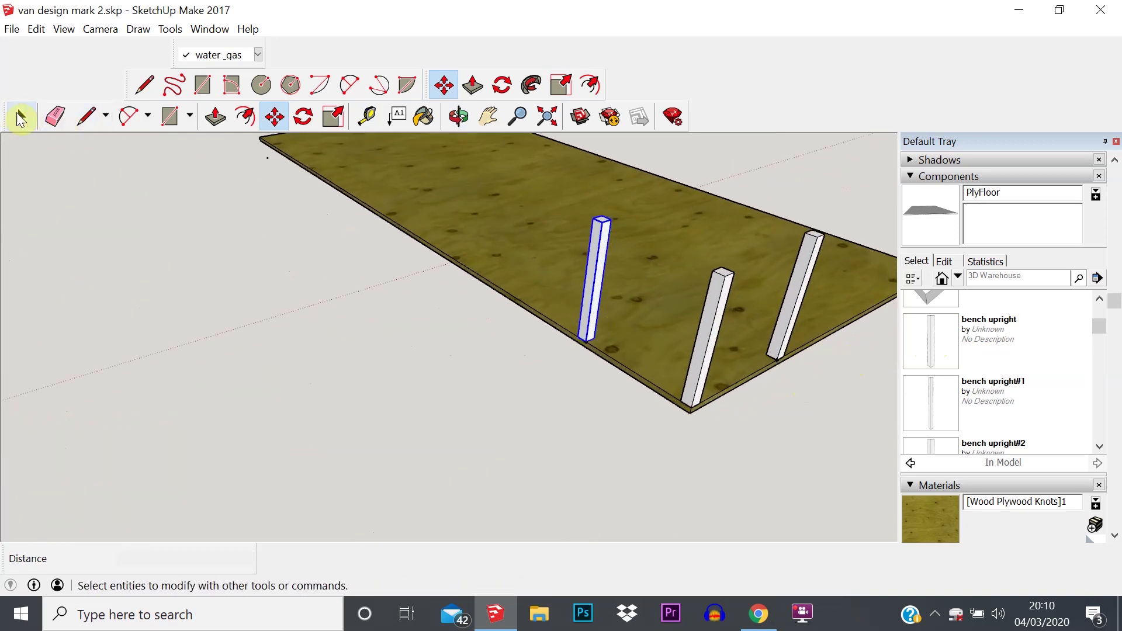
click(589, 314)
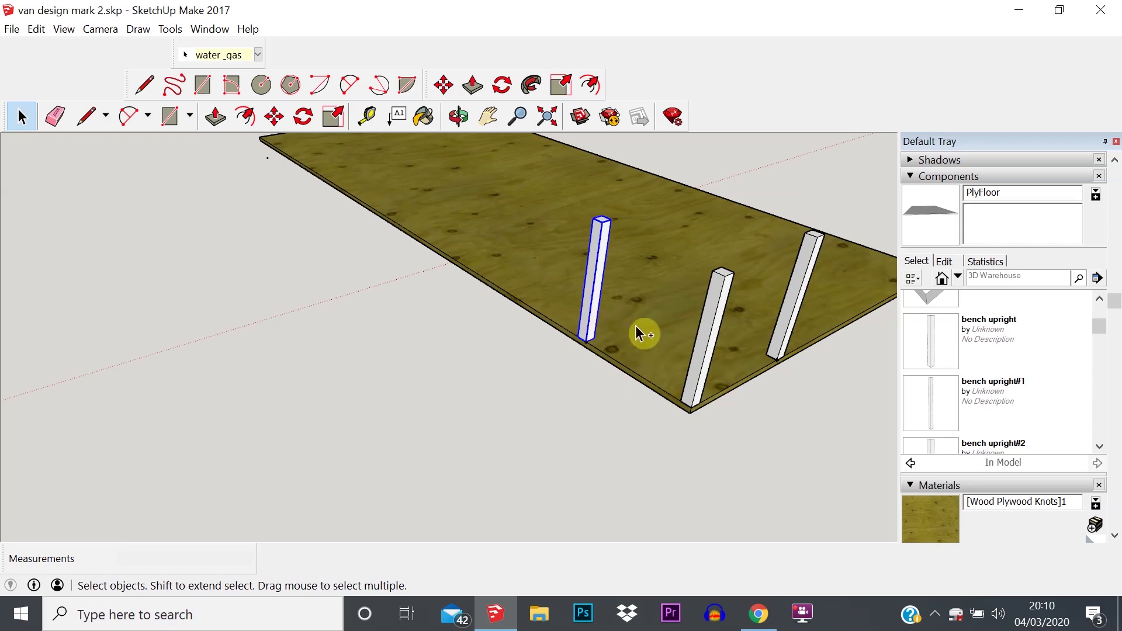
key(m)
key(ctrl+v)
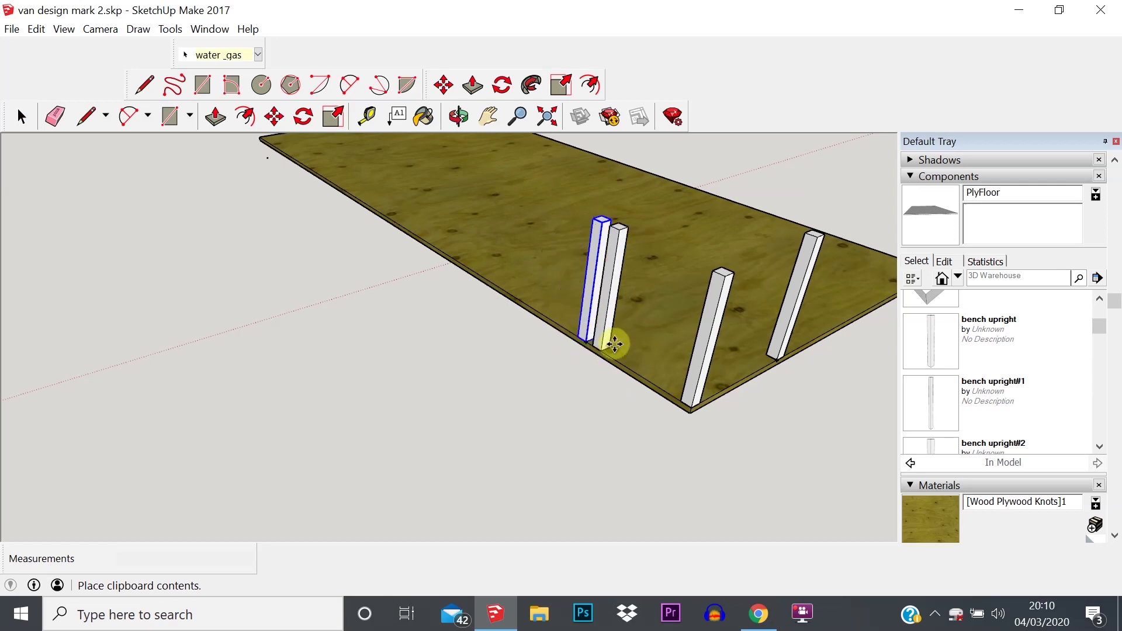
middle_drag(527, 291, 678, 310)
scroll(493, 281, up, 5)
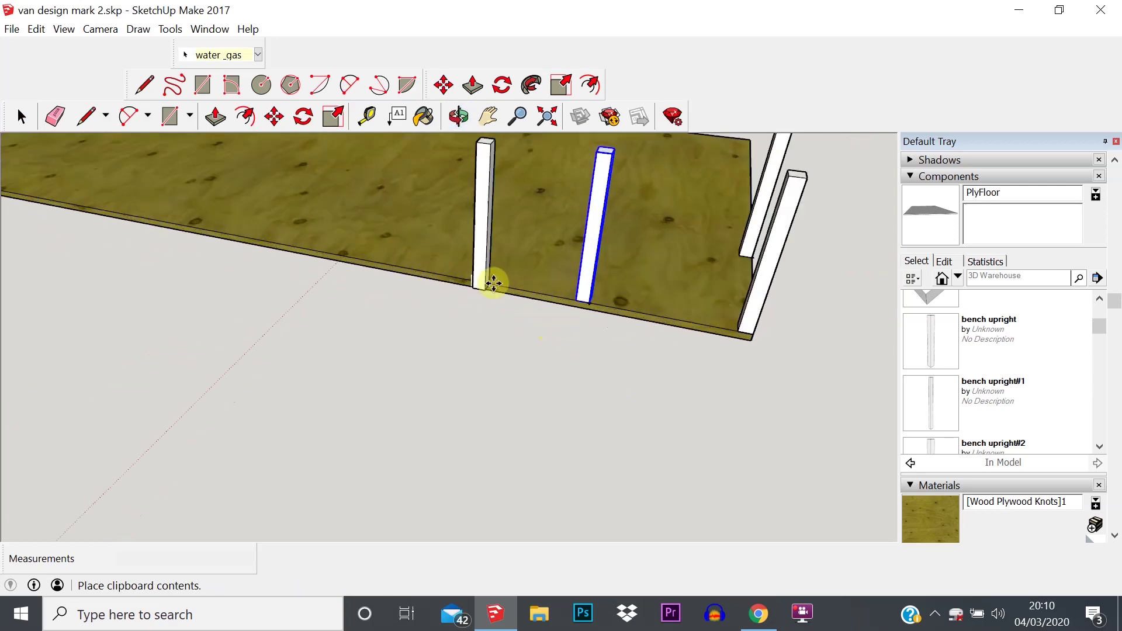
mouse_move(415, 259)
middle_down()
mouse_move(371, 200)
mouse_move(283, 205)
mouse_move(409, 263)
middle_up()
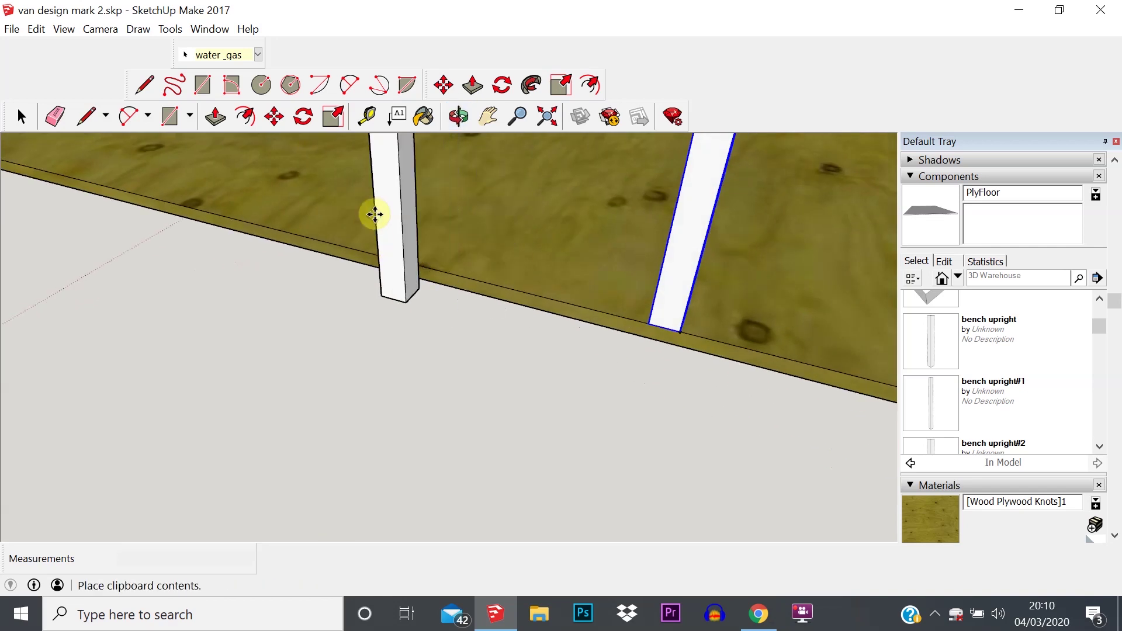
click(407, 241)
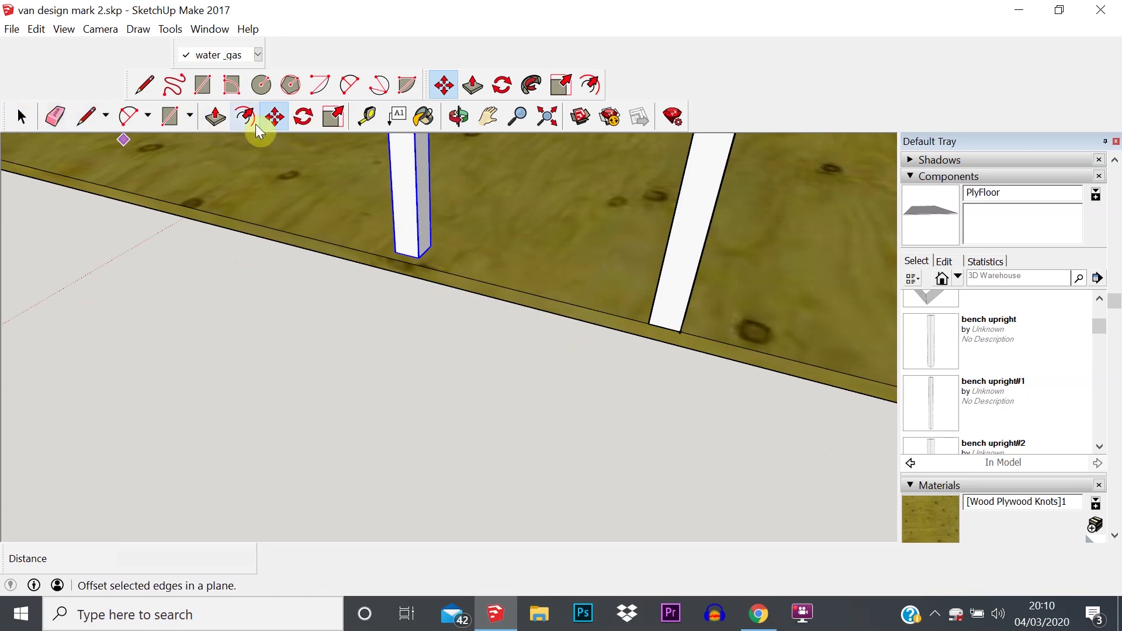
Mark a Tape Measure guide point 500 mm from the third upright's outer bottom corner along the floor's long edge.
click(366, 120)
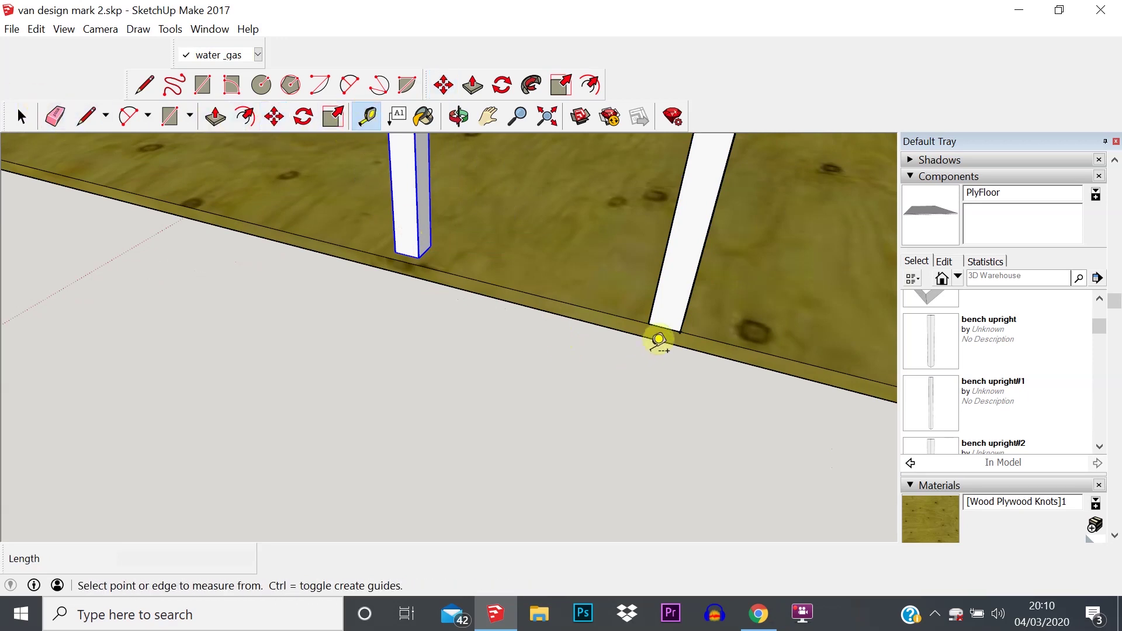
click(681, 328)
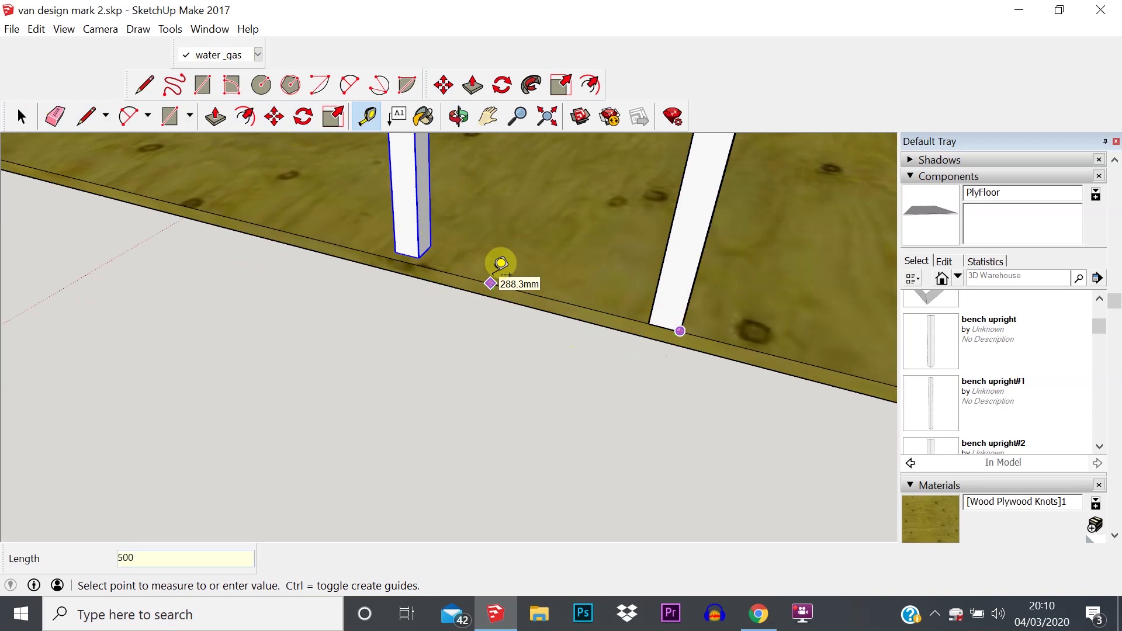
text(500)
key(Return)
click(31, 119)
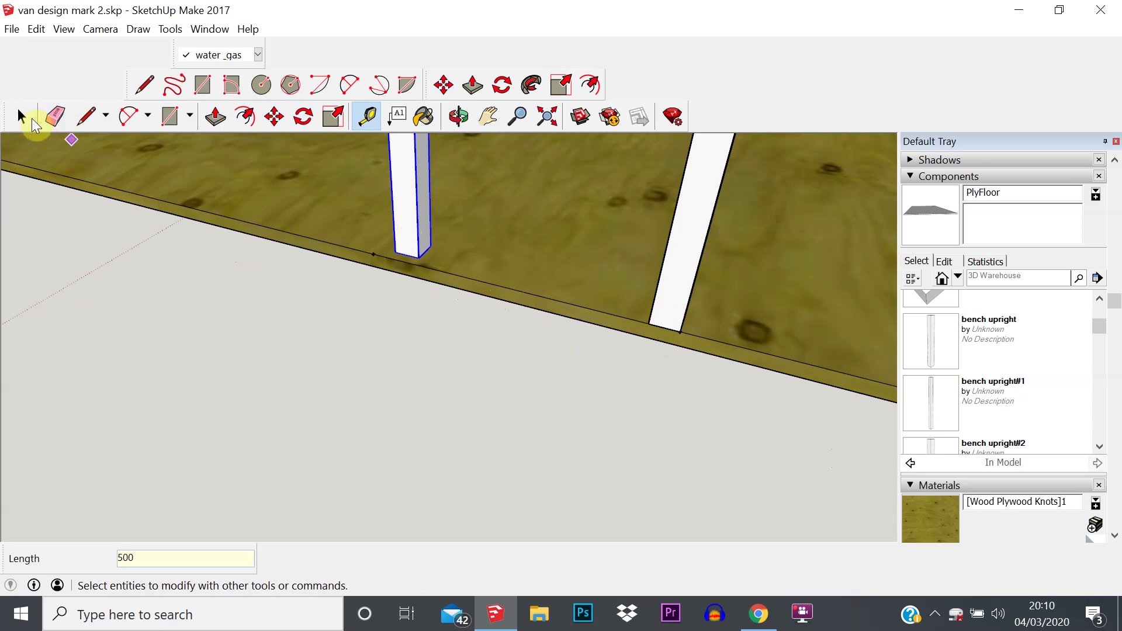
Move the fourth bench upright by its bottom front corner onto the new guide point.
click(274, 118)
click(414, 256)
click(371, 253)
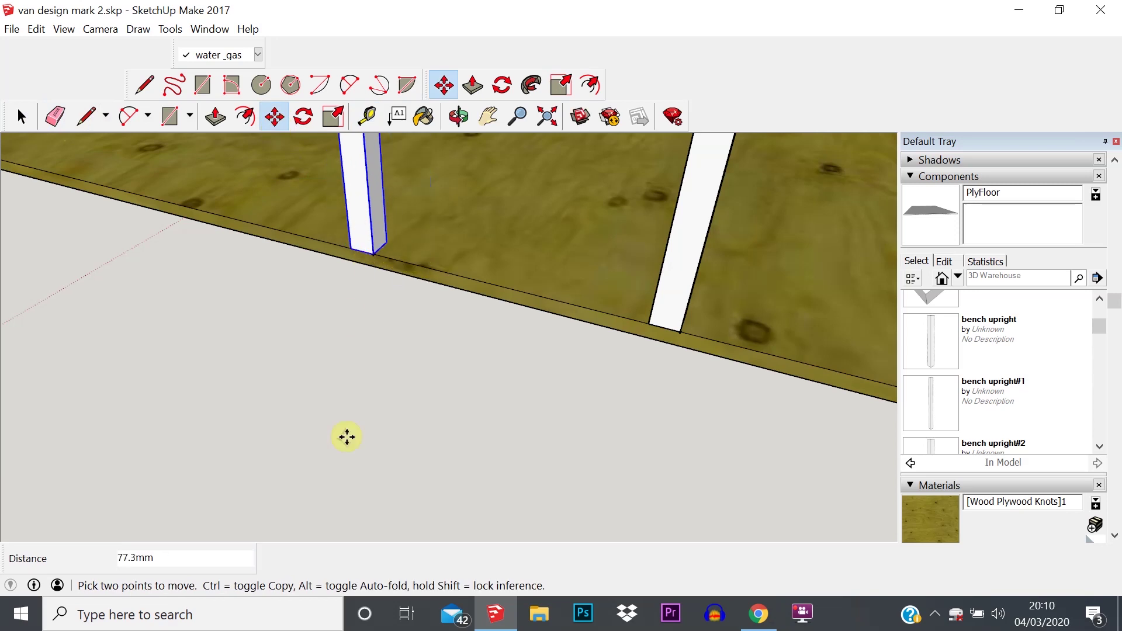
Examine the arrangement of the four bench uprights around the floor's corner from several angles.
scroll(431, 275, down, 3)
scroll(621, 293, down, 4)
key(o)
drag(654, 300, 608, 282)
key(m)
middle_drag(284, 249, 138, 453)
key(o)
drag(138, 454, 401, 350)
key(m)
middle_drag(401, 350, 526, 384)
scroll(485, 362, up, 3)
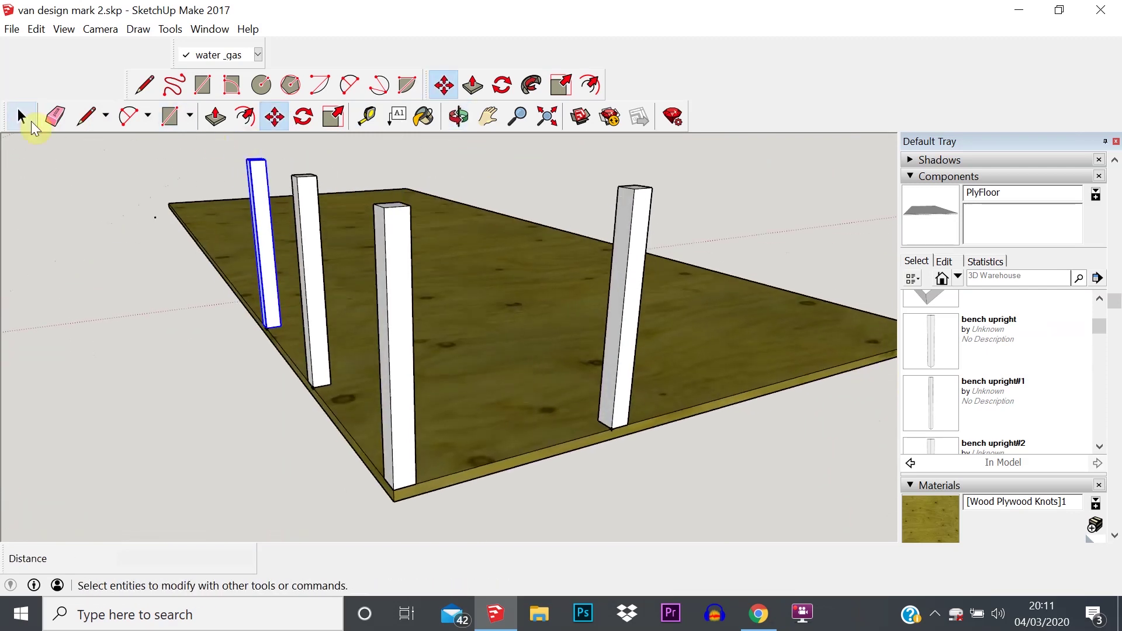
Move the fourth bench upright 200 mm along the floor's long edge toward the third upright.
click(31, 122)
middle_drag(169, 237, 306, 299)
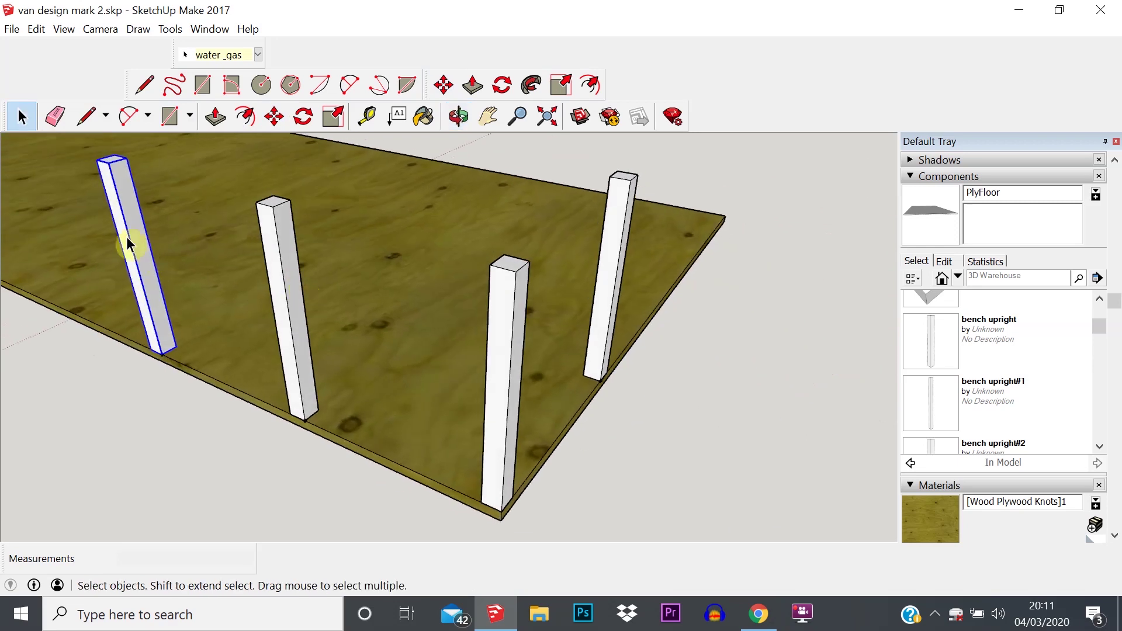
middle_drag(167, 228, 324, 306)
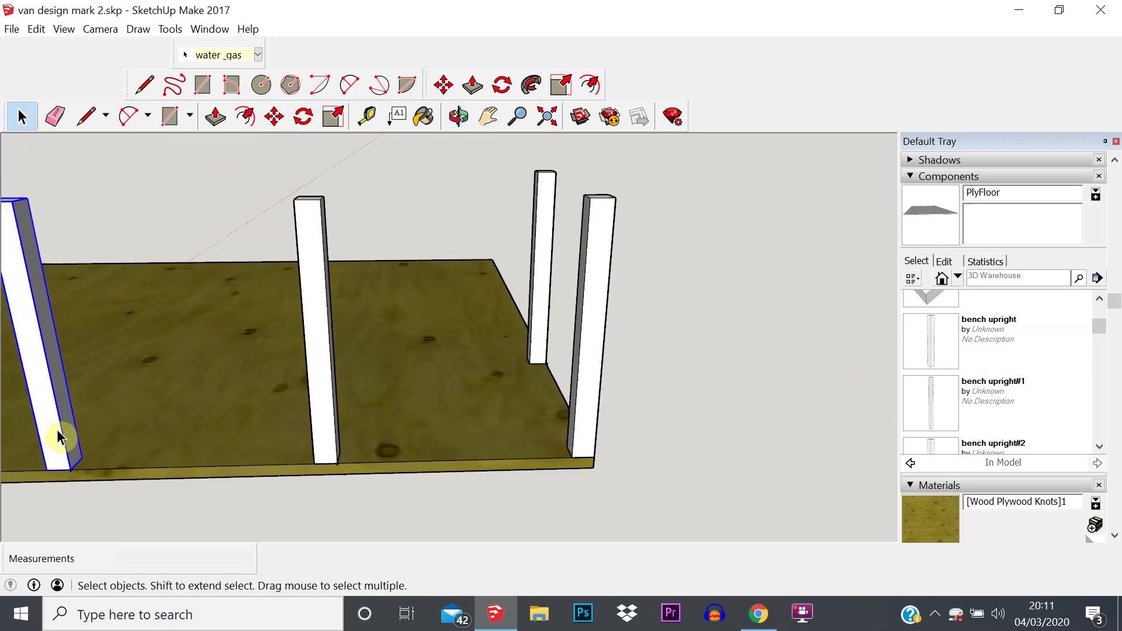
click(274, 116)
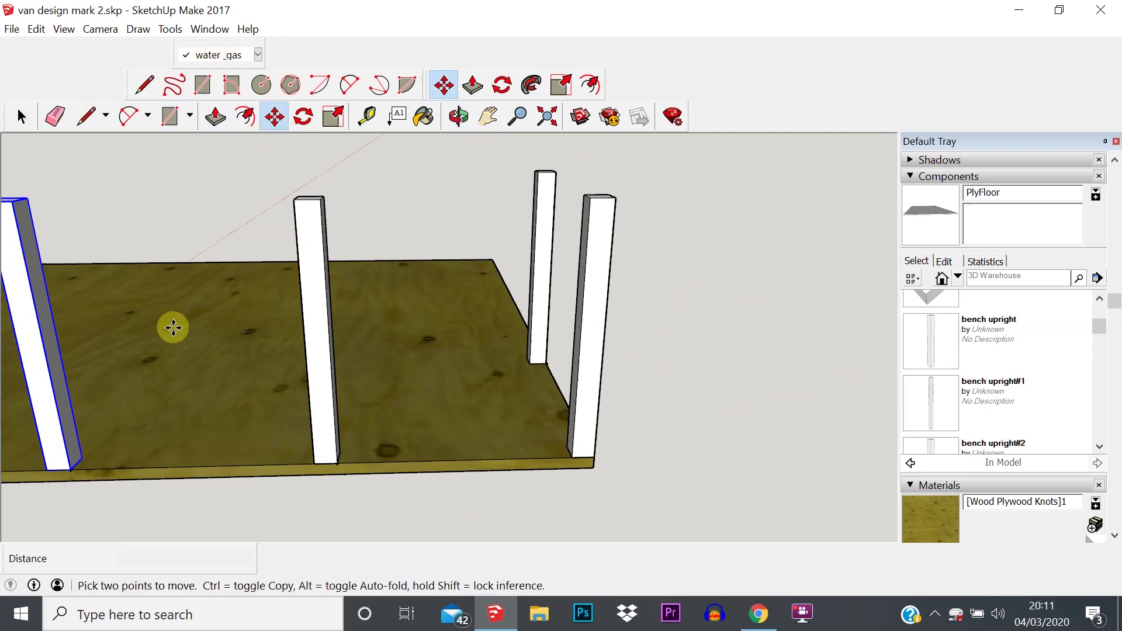
click(69, 467)
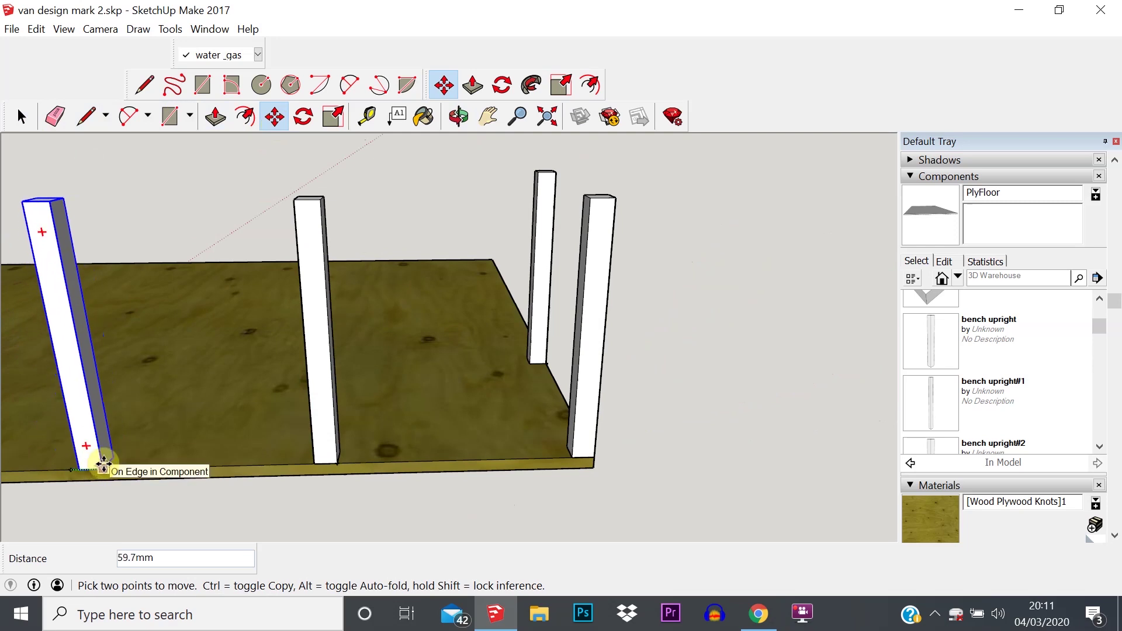
key(Return)
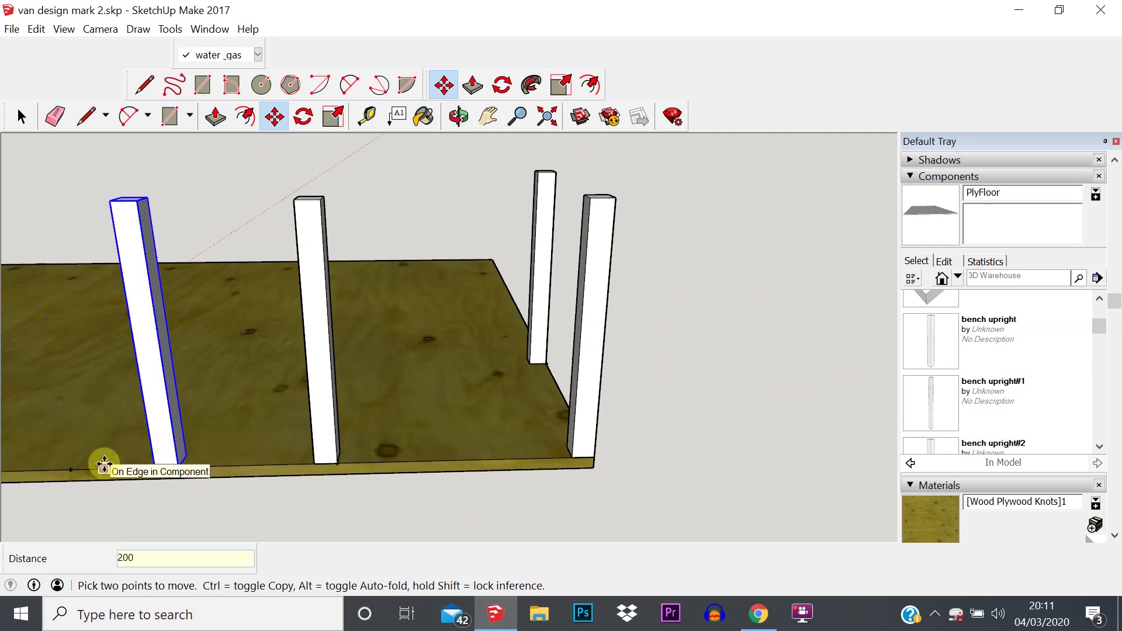
Draw a rectangle across the full width of the corner post's face at its base, on the side facing the short-edge upright.
middle_drag(416, 330, 200, 373)
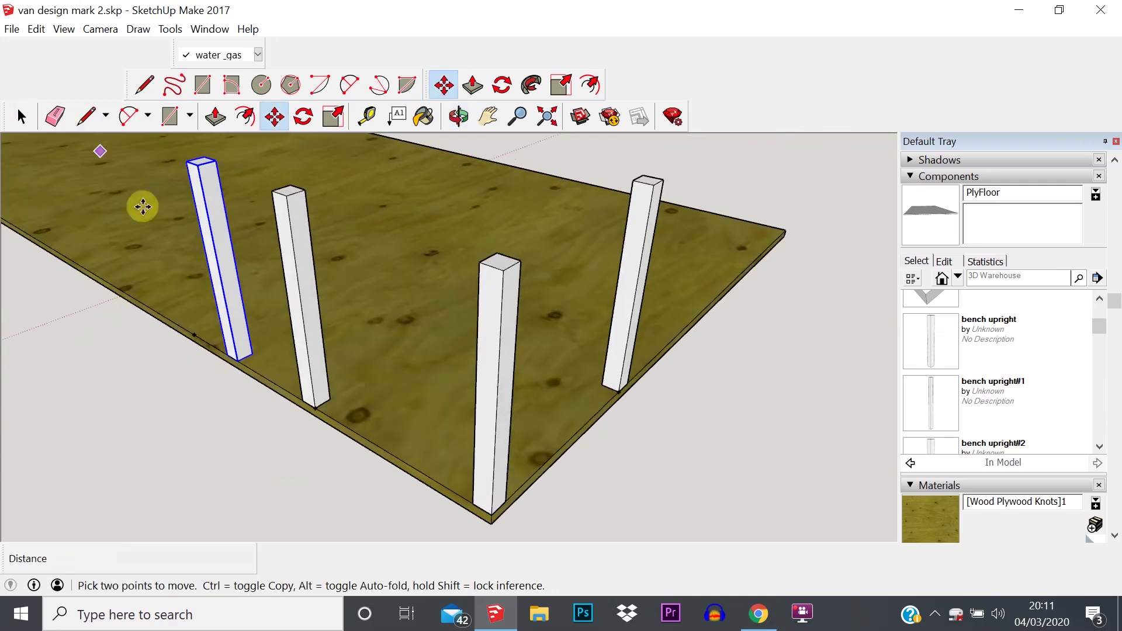
middle_drag(467, 403, 168, 316)
scroll(338, 471, down, 10)
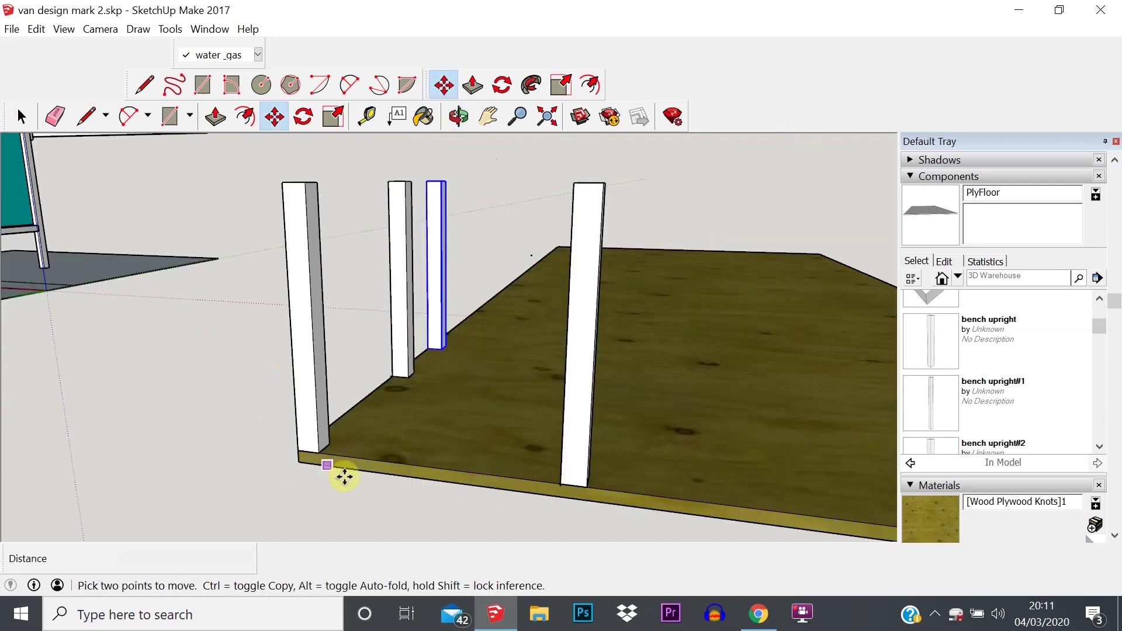
scroll(444, 455, up, 5)
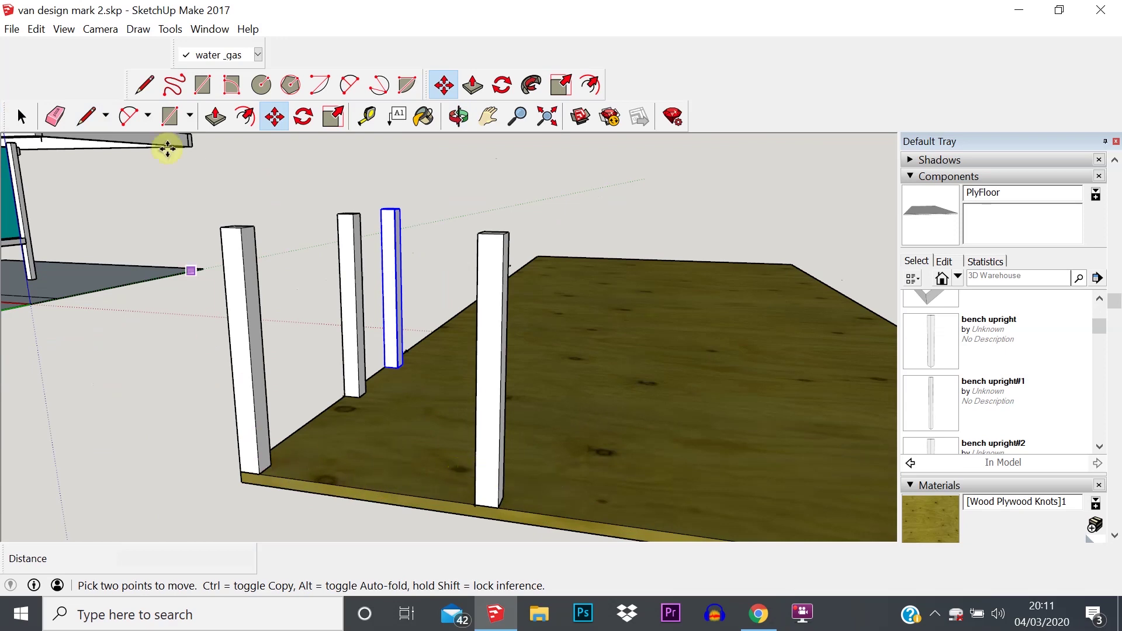
click(188, 123)
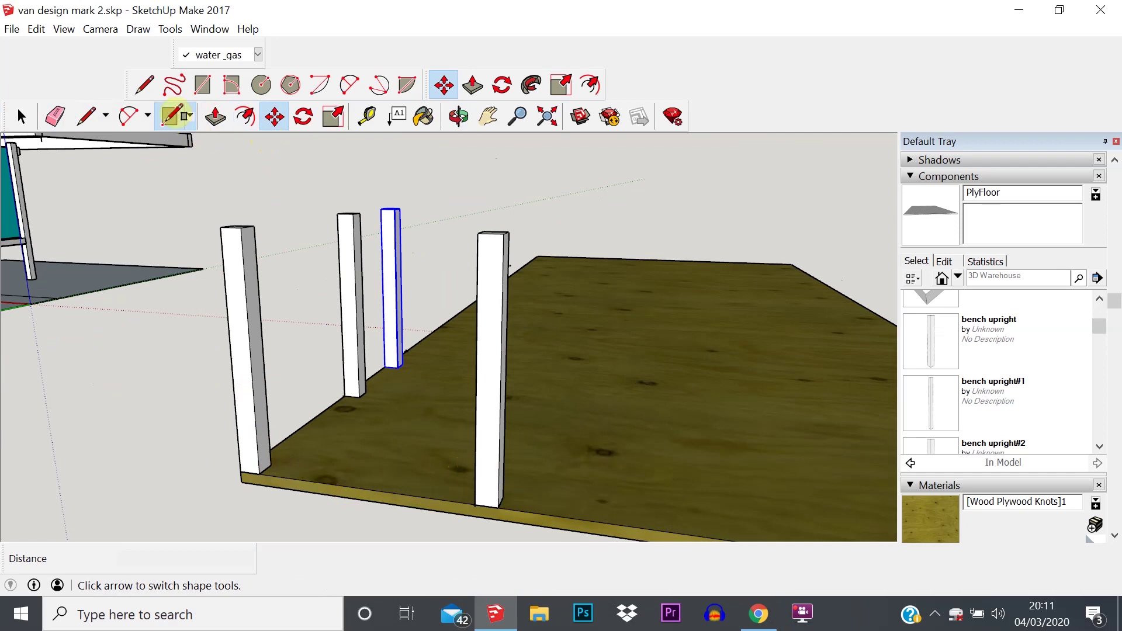
middle_drag(418, 459, 259, 453)
scroll(272, 421, up, 3)
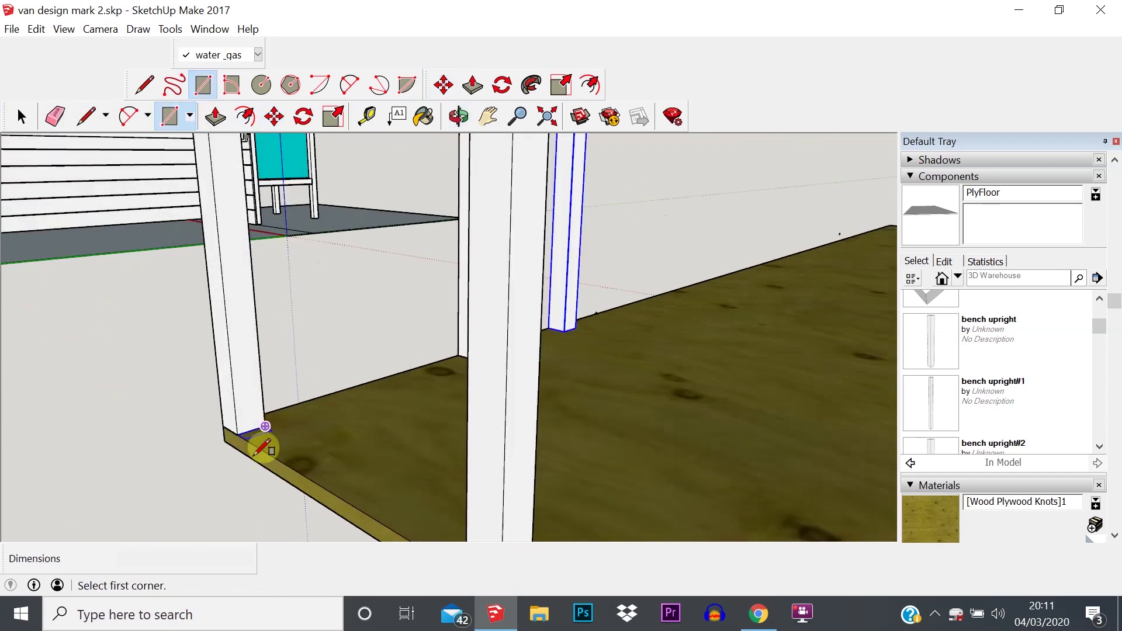
scroll(262, 448, up, 3)
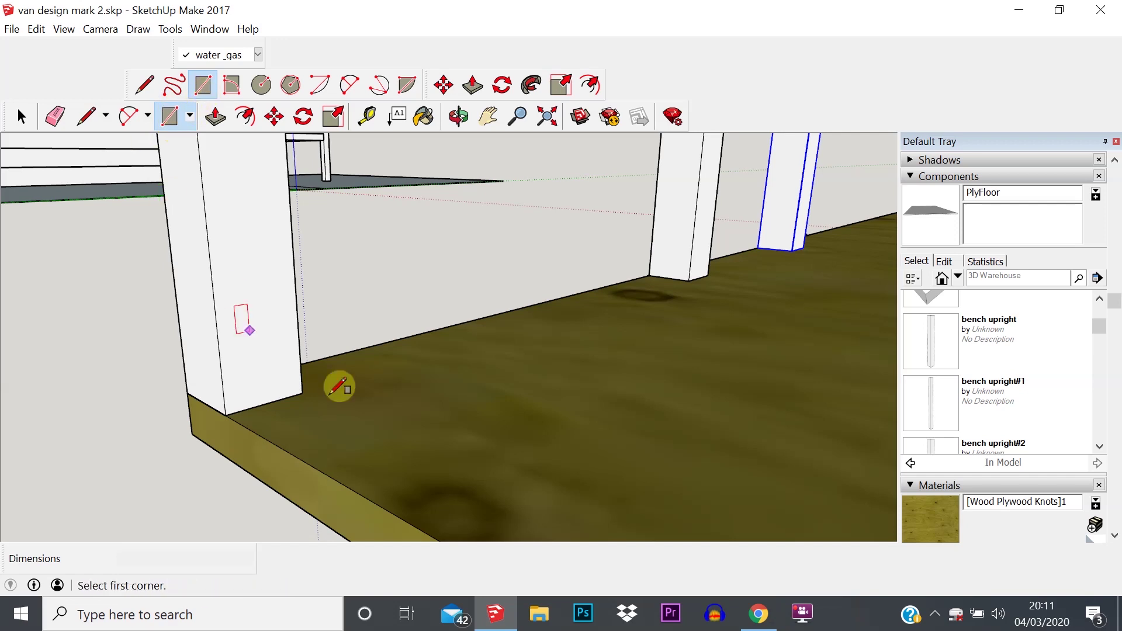
click(226, 415)
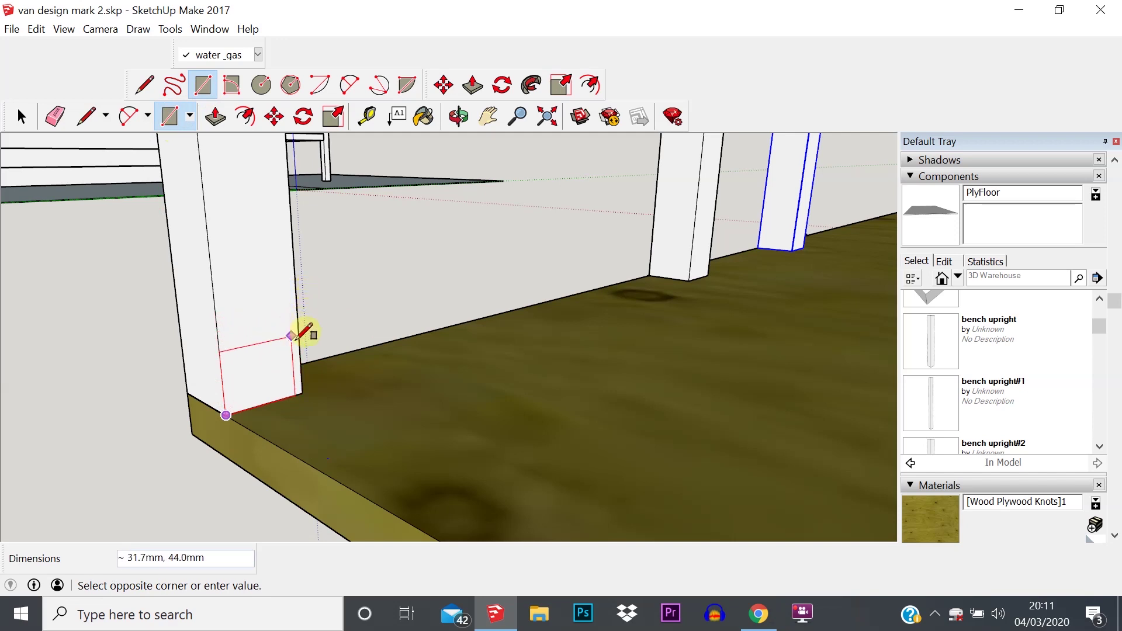
click(296, 306)
Push/Pull the rectangle 456 mm along the floor's short edge to the neighbouring upright, forming a bottom rail.
scroll(283, 339, down, 4)
middle_drag(281, 359, 403, 403)
scroll(272, 388, up, 6)
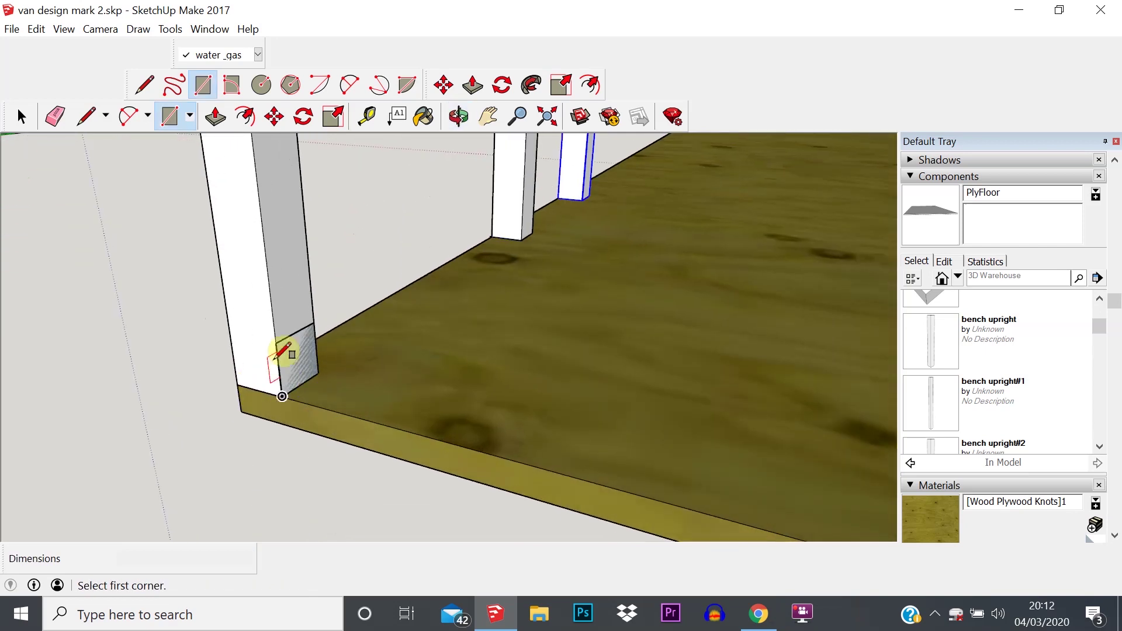
click(216, 118)
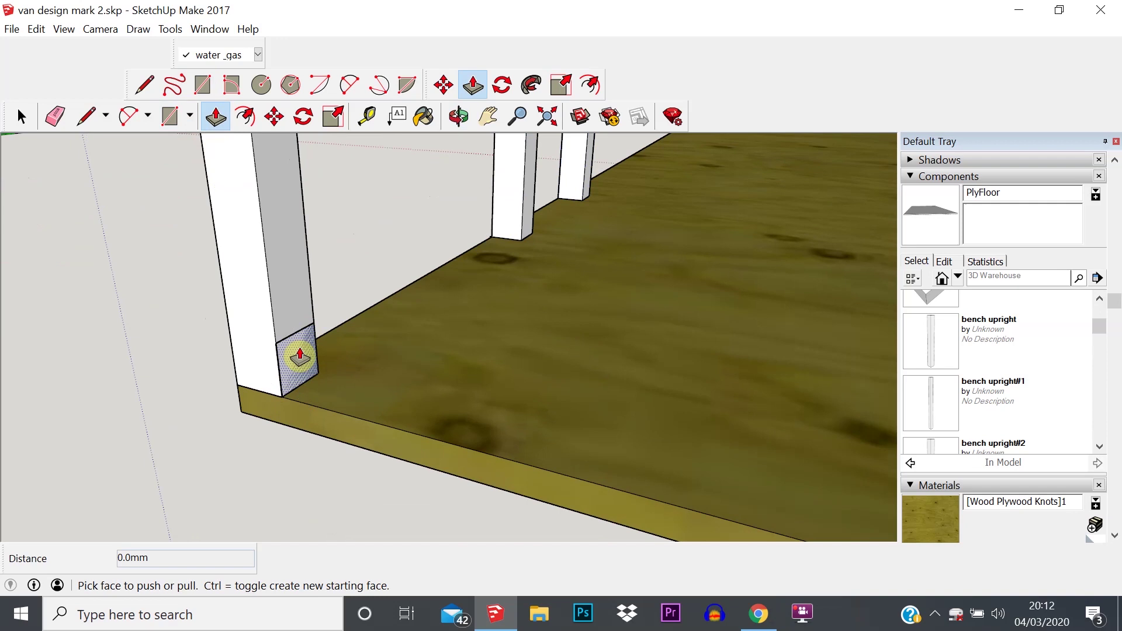
click(300, 355)
scroll(446, 386, up, 3)
scroll(441, 381, down, 6)
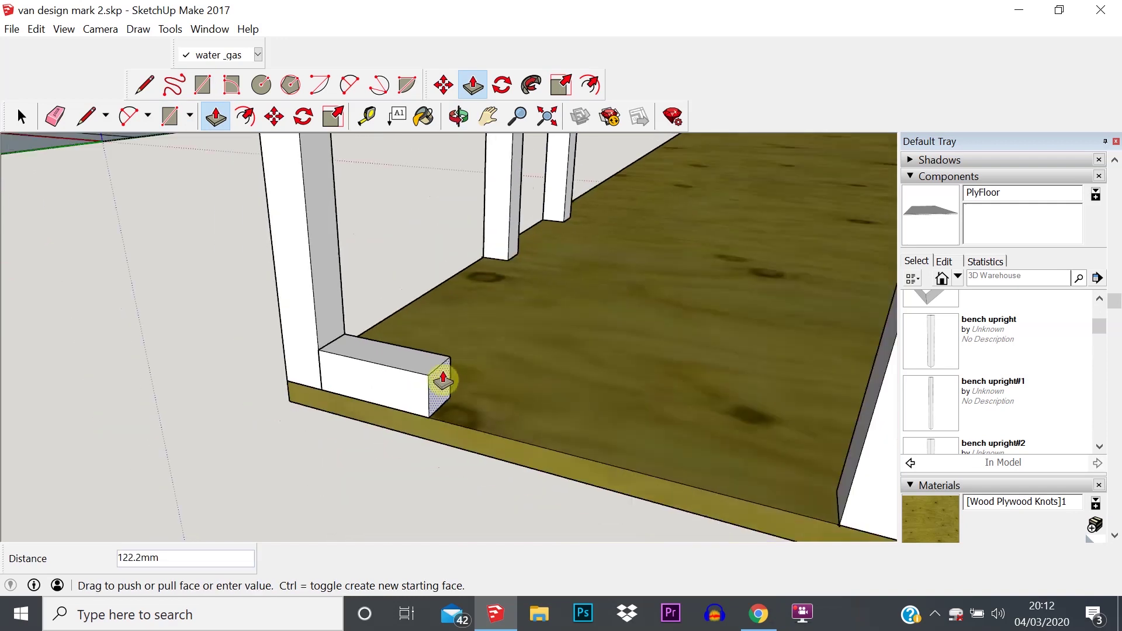
middle_drag(514, 392, 654, 353)
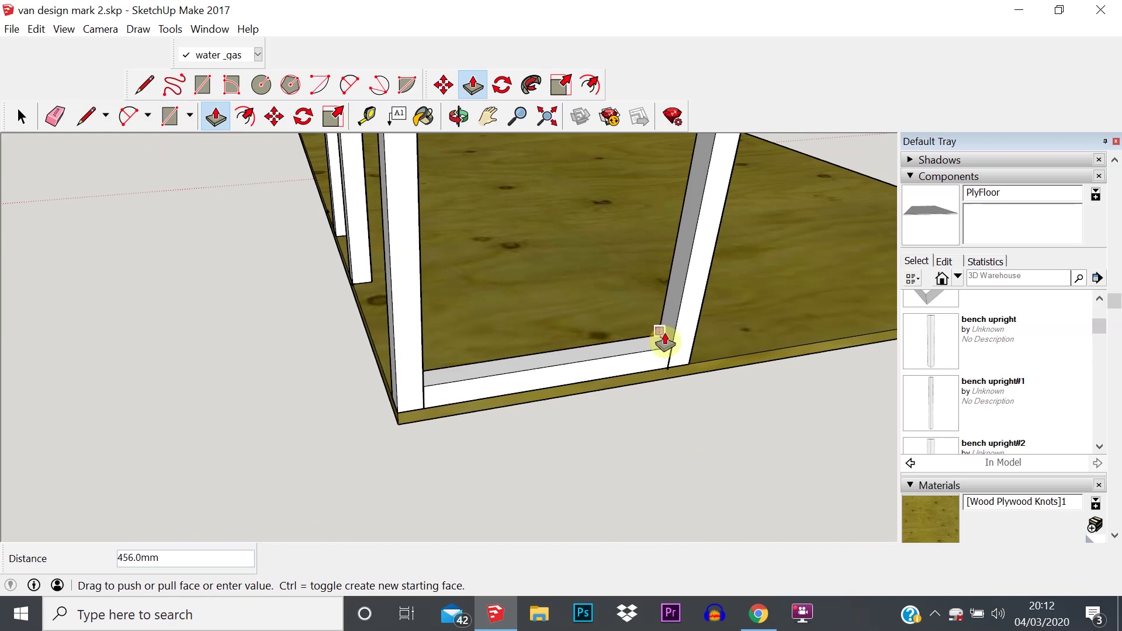
scroll(662, 330, up, 4)
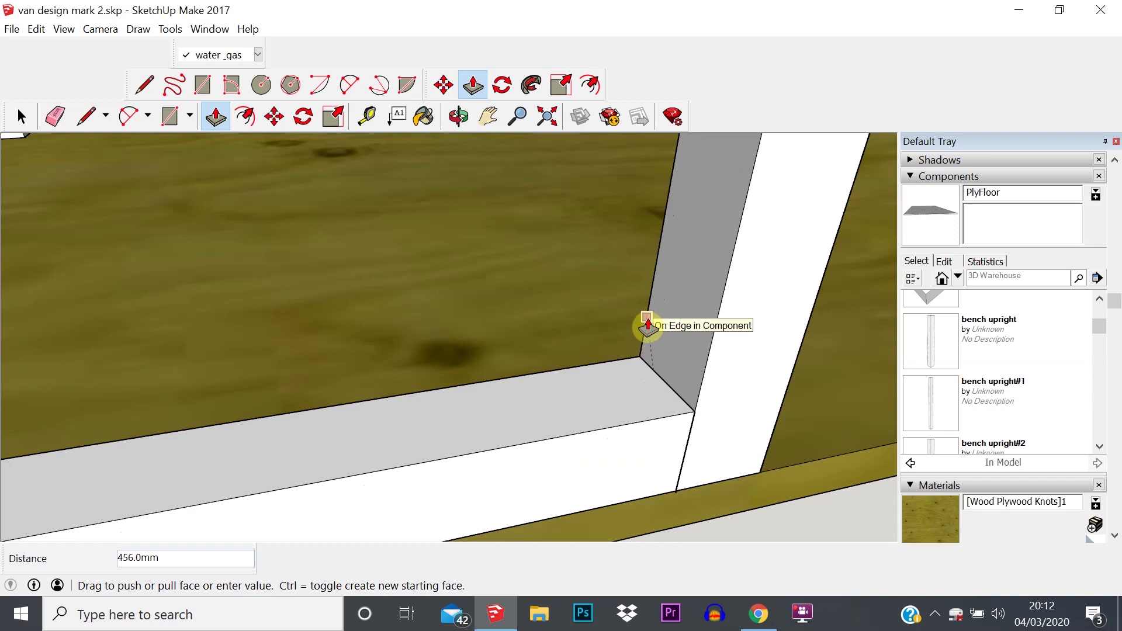
middle_drag(676, 401, 413, 393)
scroll(374, 380, up, 3)
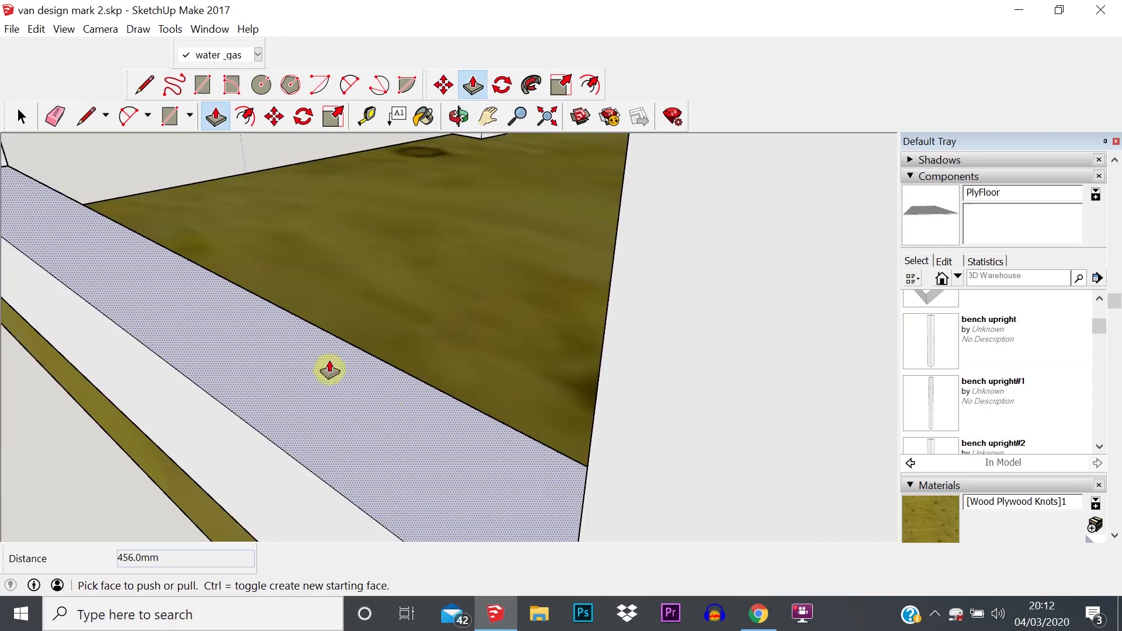
Try to move the ungrouped bottom rail by its inner side face.
scroll(329, 370, down, 3)
middle_drag(241, 283, 286, 327)
scroll(338, 321, down, 3)
key(e)
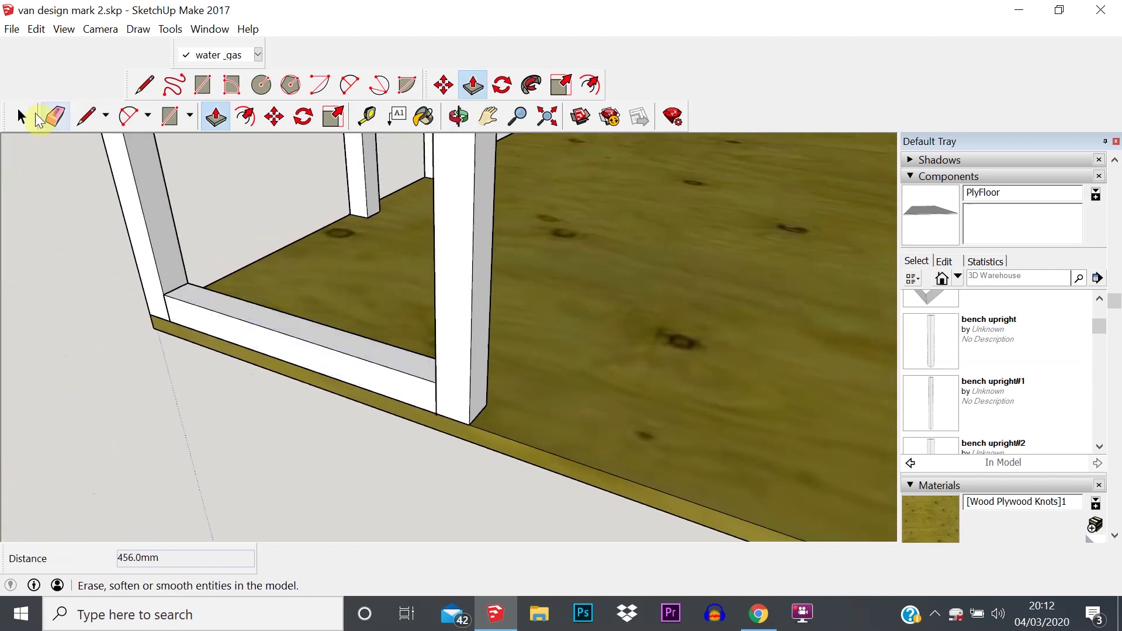
key(space)
click(291, 325)
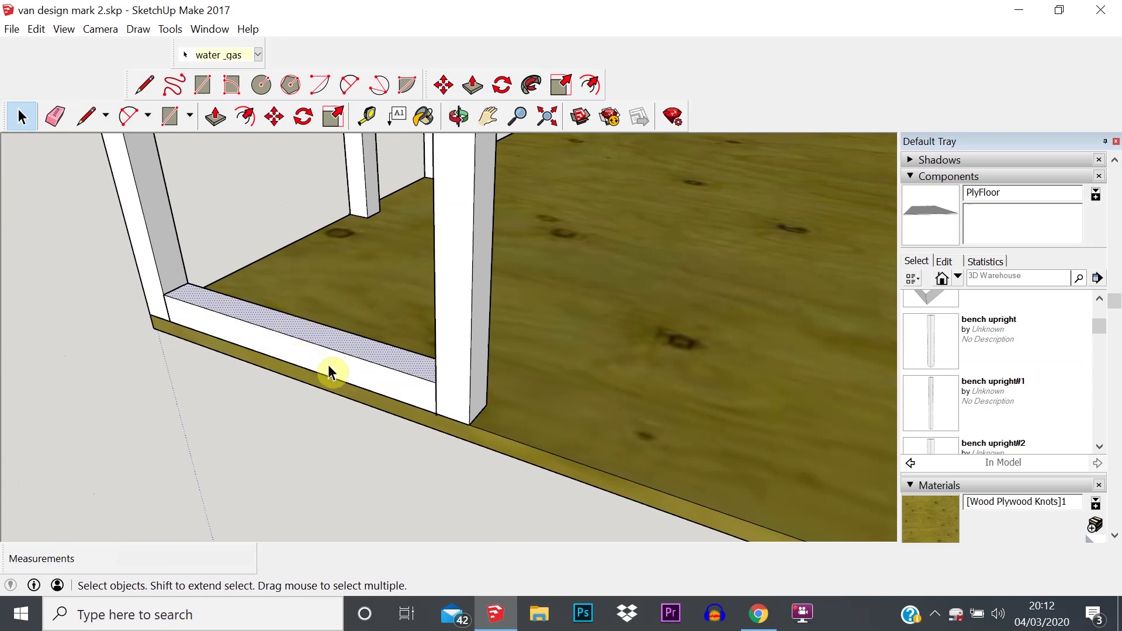
middle_drag(388, 388, 714, 343)
scroll(533, 412, up, 5)
click(526, 409)
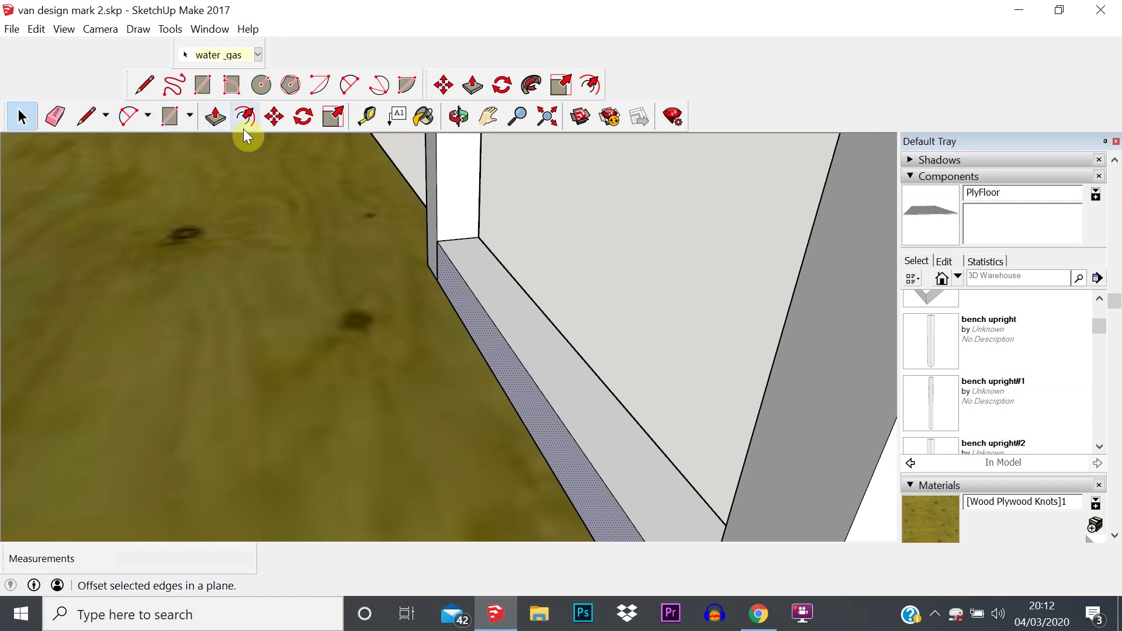
click(274, 116)
click(508, 368)
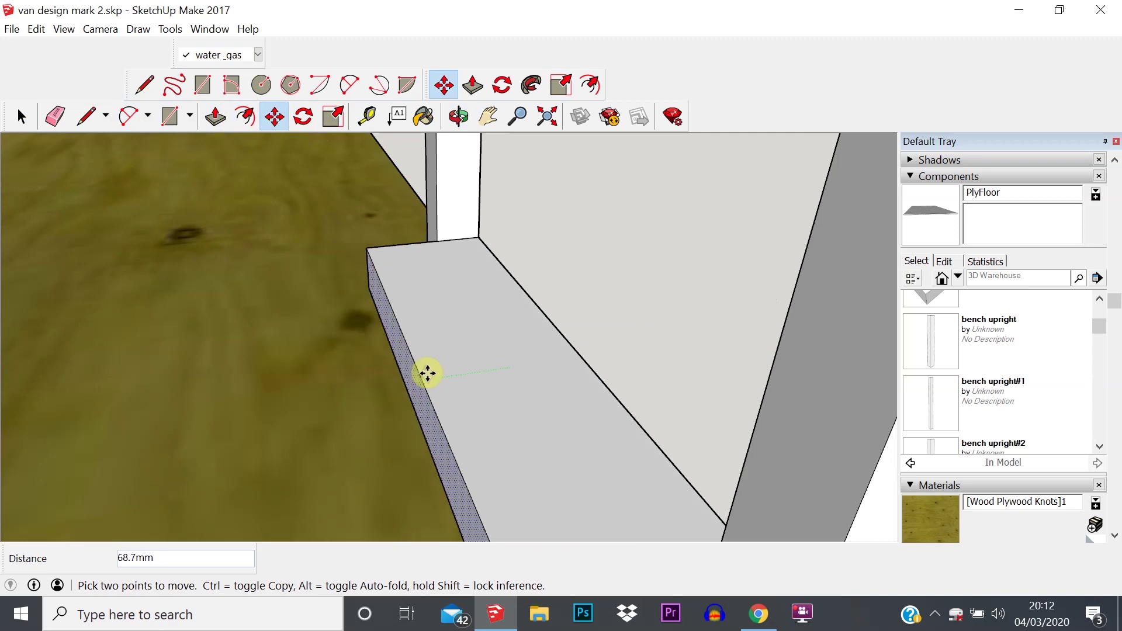
click(590, 426)
middle_drag(590, 426, 345, 448)
key(m)
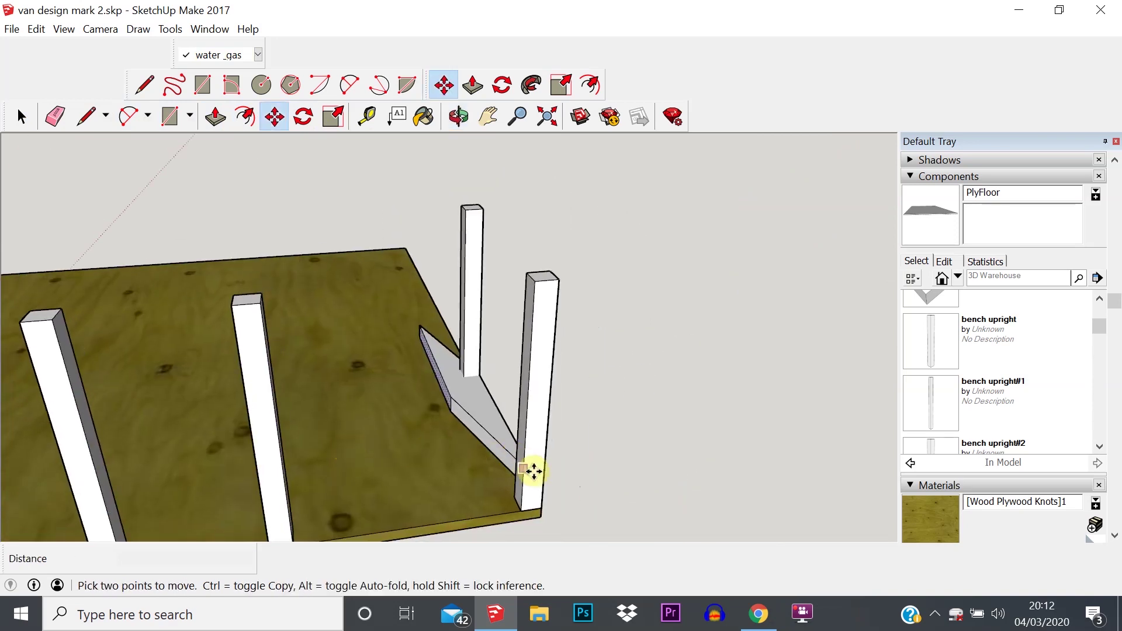
key(Escape)
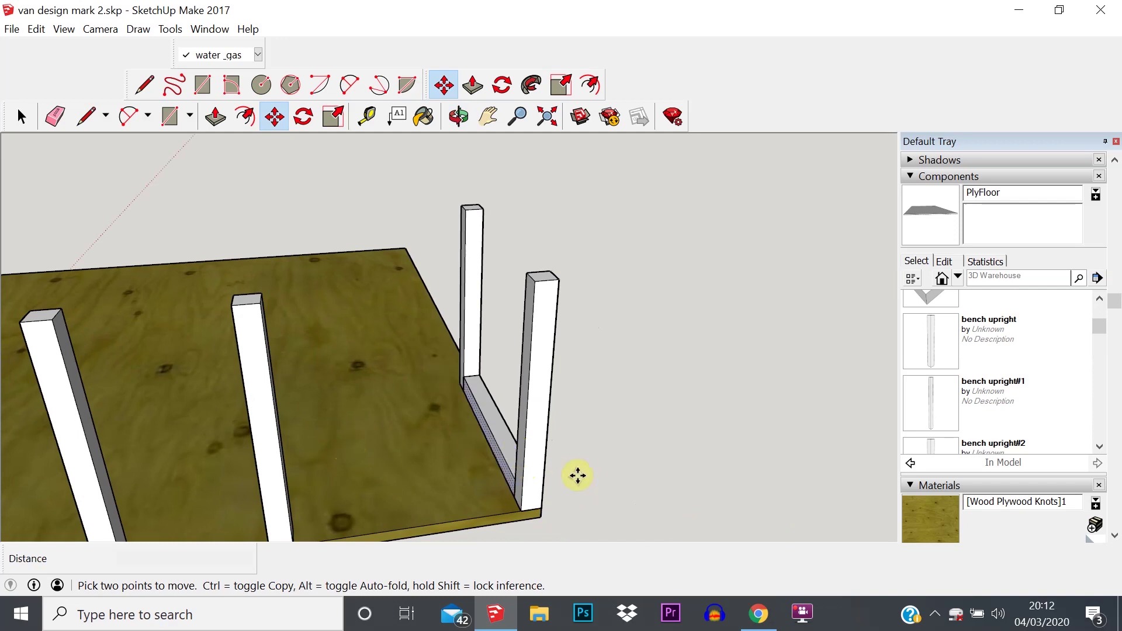
Select all connected faces of the bottom rail and make them a component named SideSupport.
middle_drag(577, 505, 368, 237)
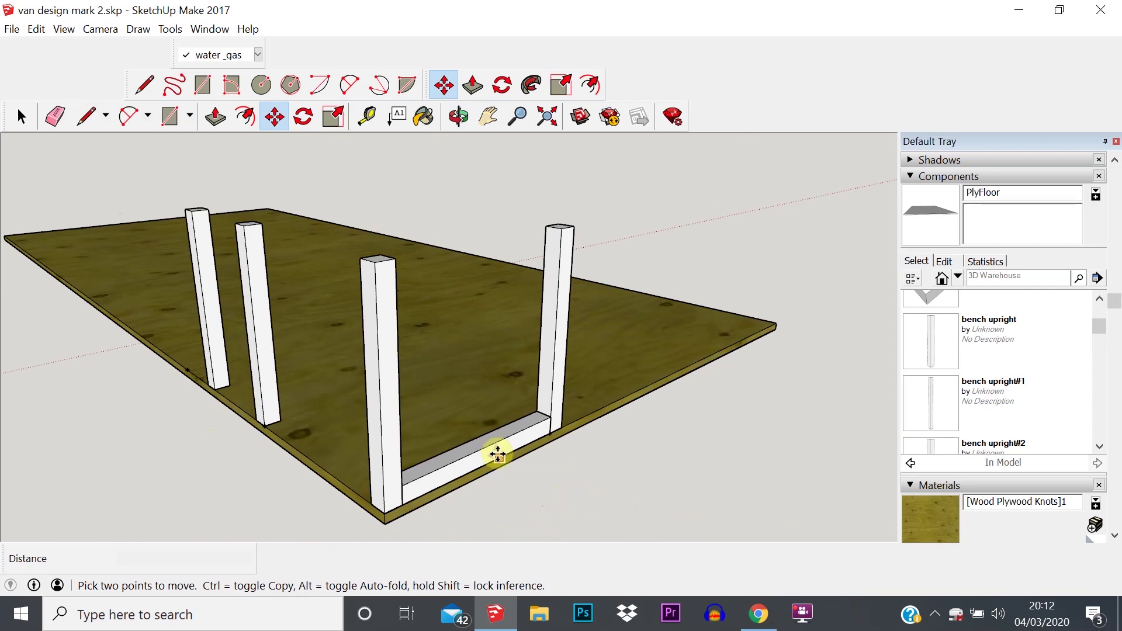
scroll(496, 450, up, 5)
key(space)
click(457, 423)
right_click(457, 423)
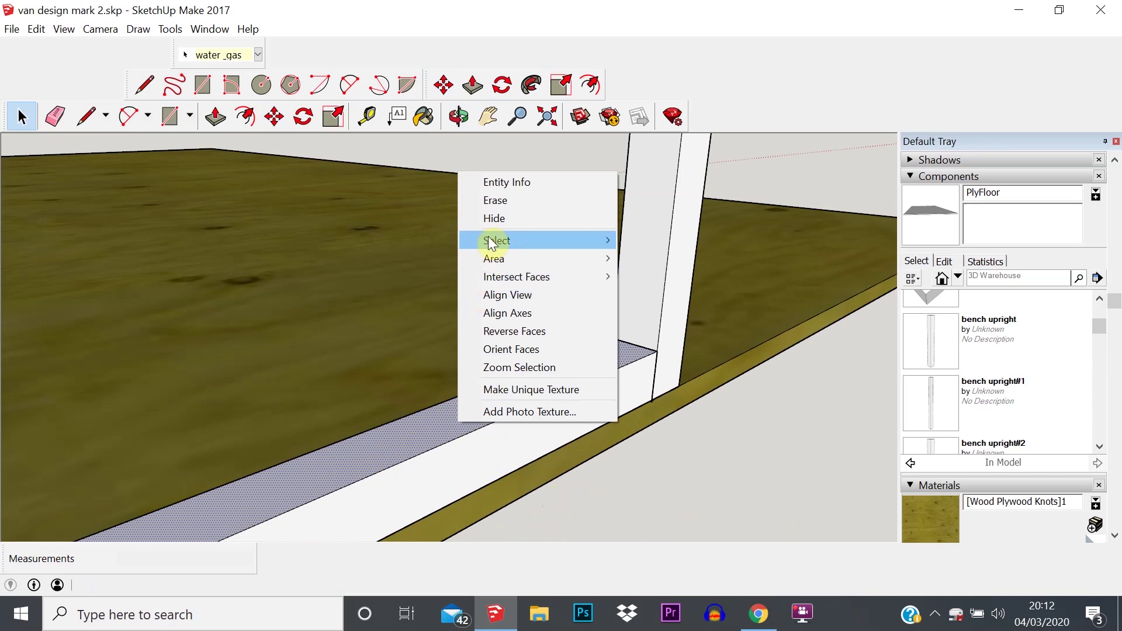
mouse_move(493, 245)
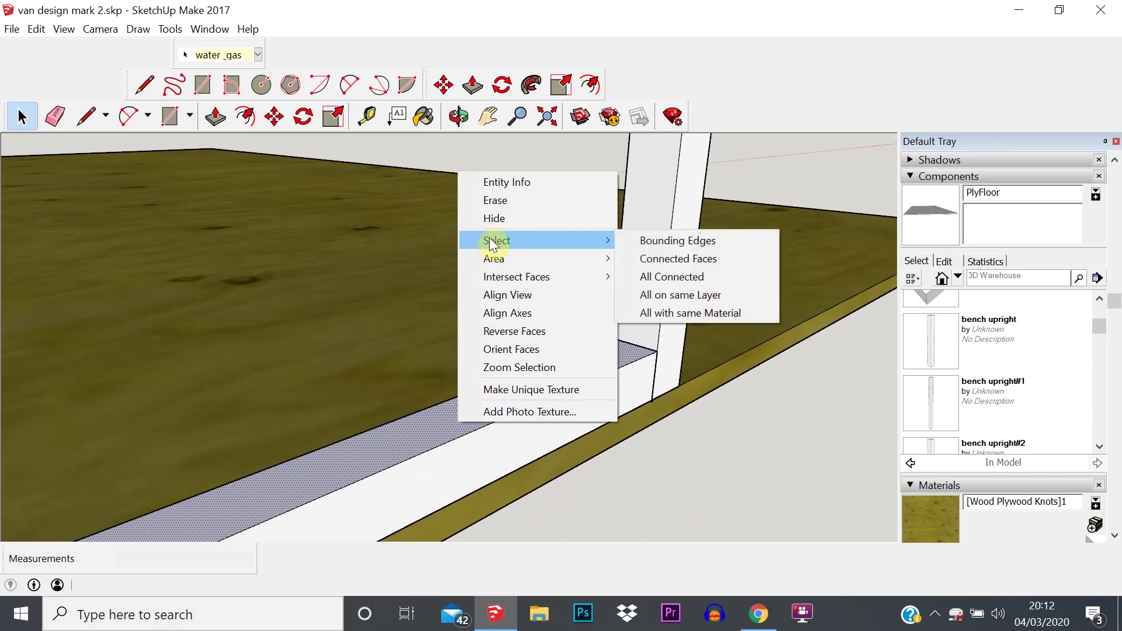
click(647, 259)
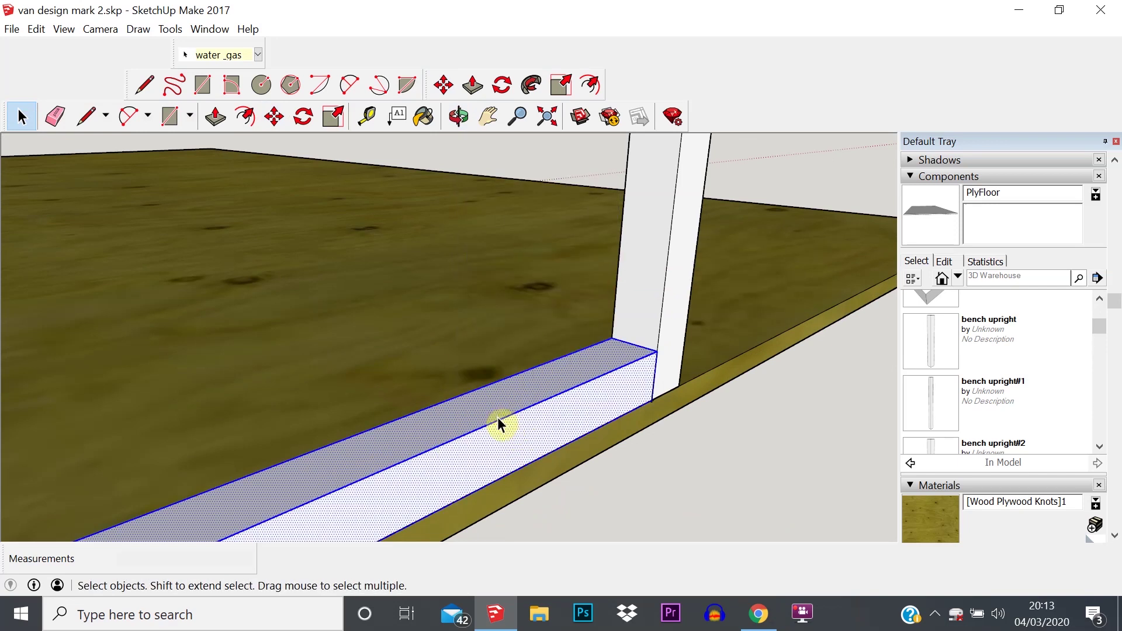
key(g)
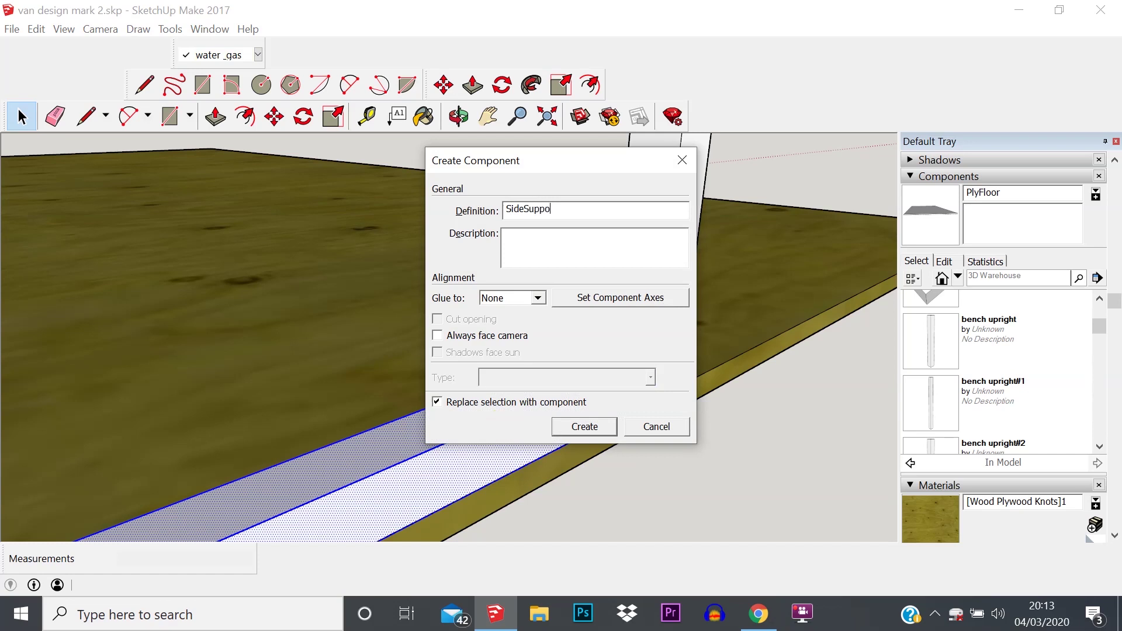
key(Return)
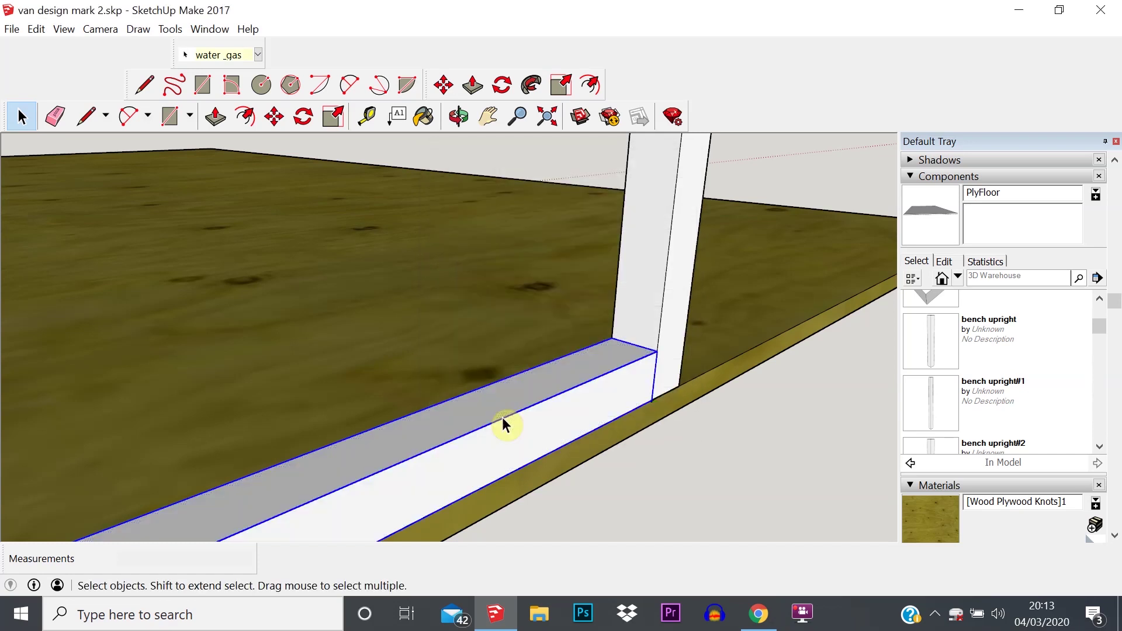
Look through the model's component list for the newly created SideSupport.
scroll(409, 311, down, 5)
middle_drag(412, 320, 626, 374)
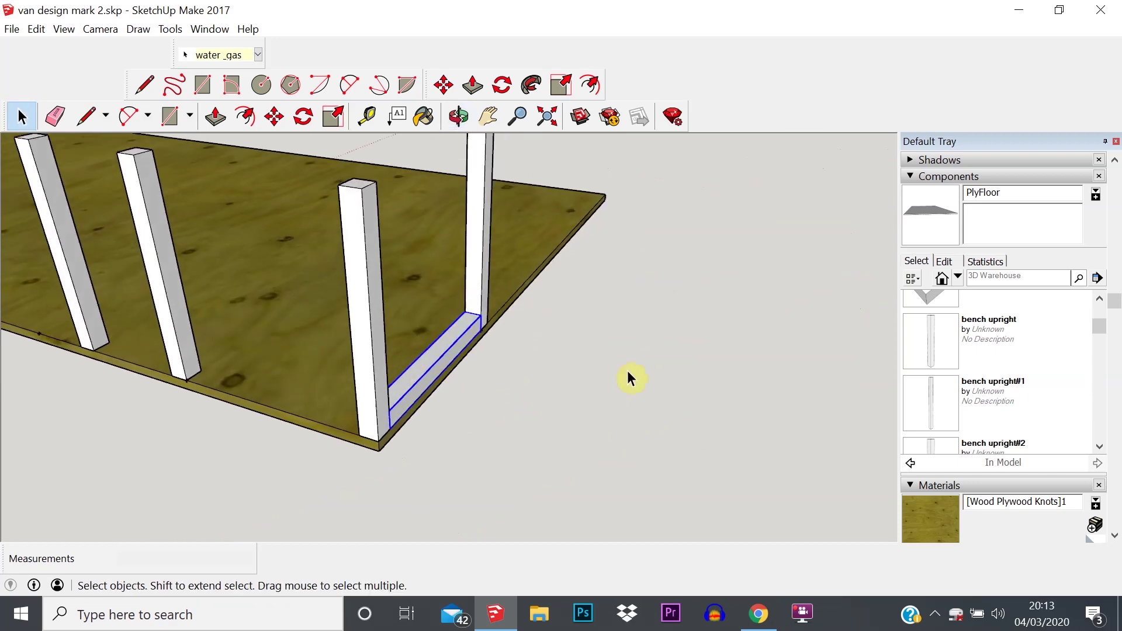
middle_drag(181, 431, 792, 362)
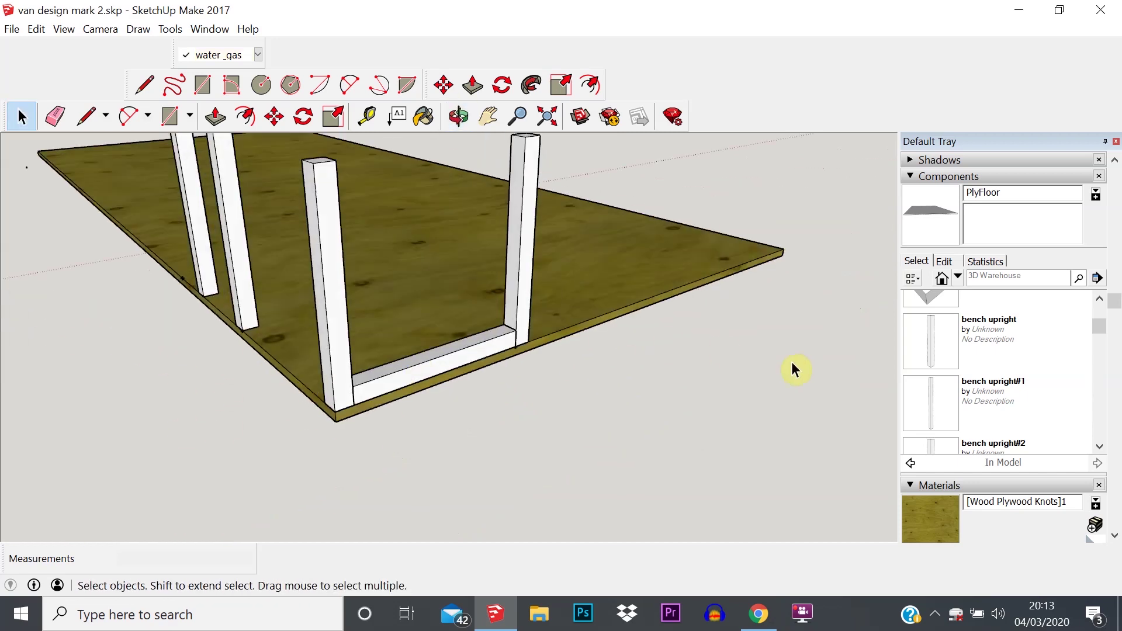
scroll(958, 385, up, 3)
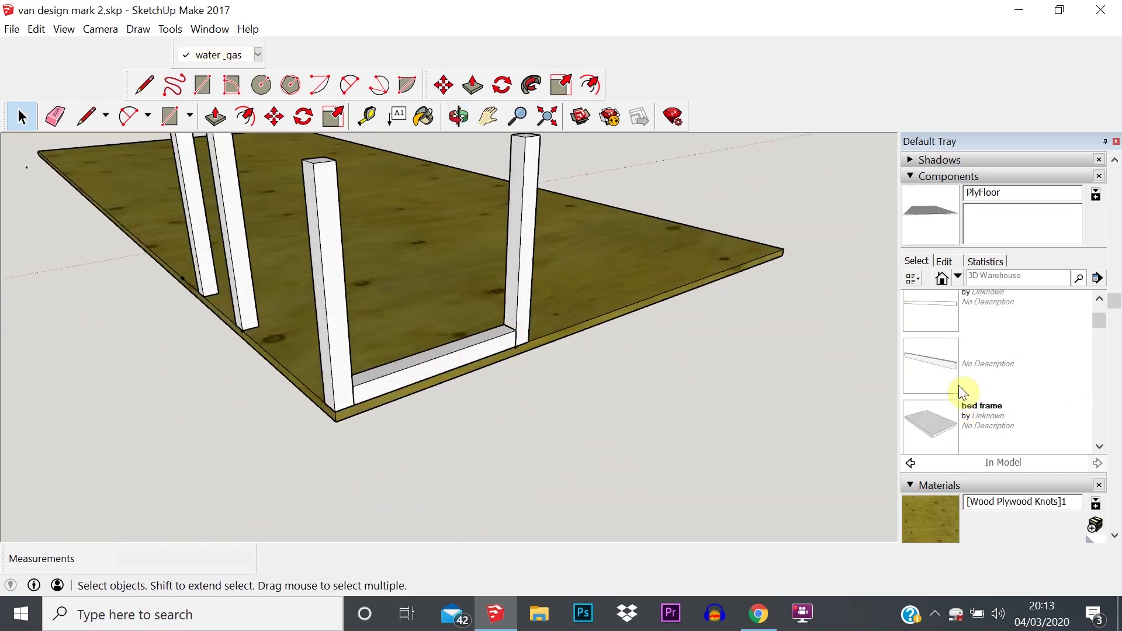
scroll(1019, 433, up, 2)
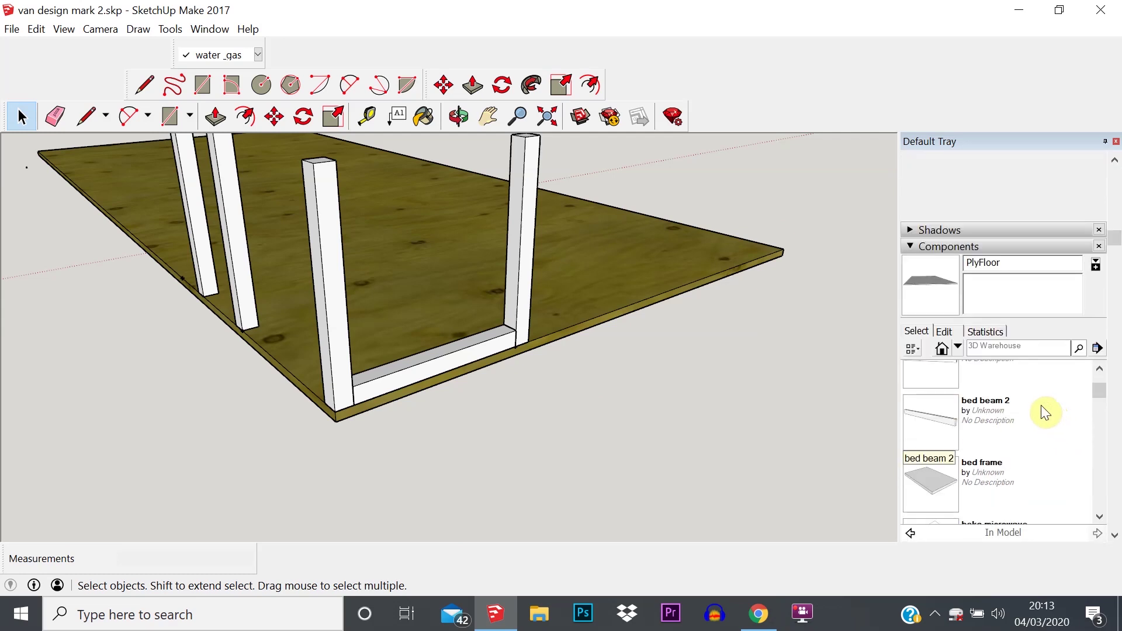
scroll(1041, 405, up, 2)
scroll(1000, 368, down, 3)
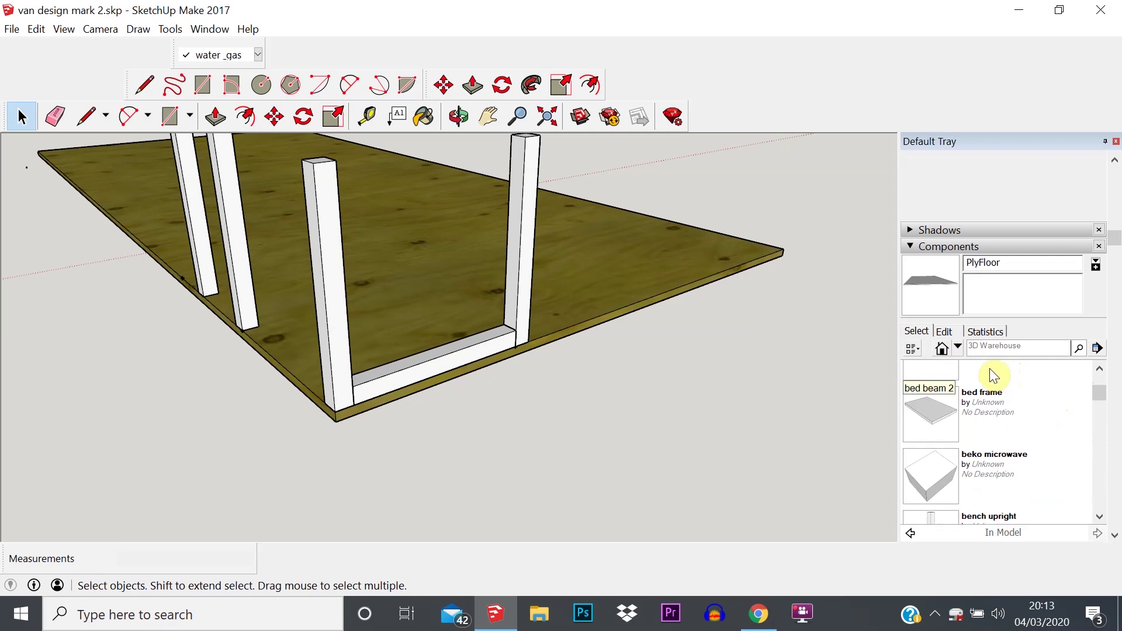
scroll(1017, 358, down, 2)
scroll(1015, 356, down, 1)
scroll(1002, 450, down, 2)
scroll(989, 353, up, 5)
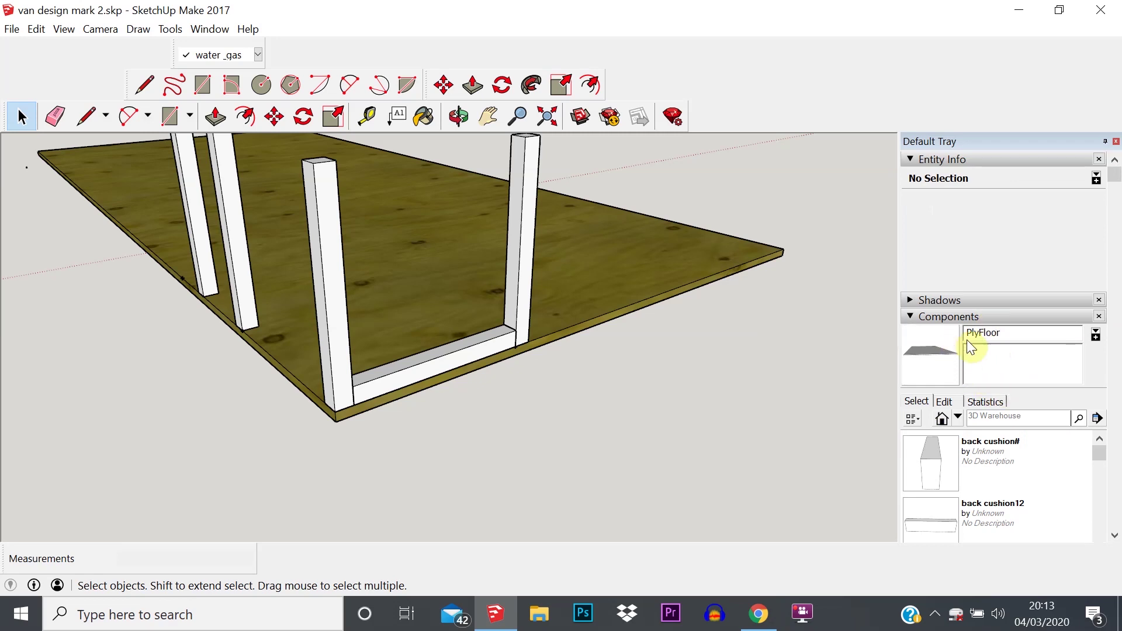
Copy the SideSupport rail and paste the duplicate across the floor's long edge, between the corner post and the next upright.
click(442, 372)
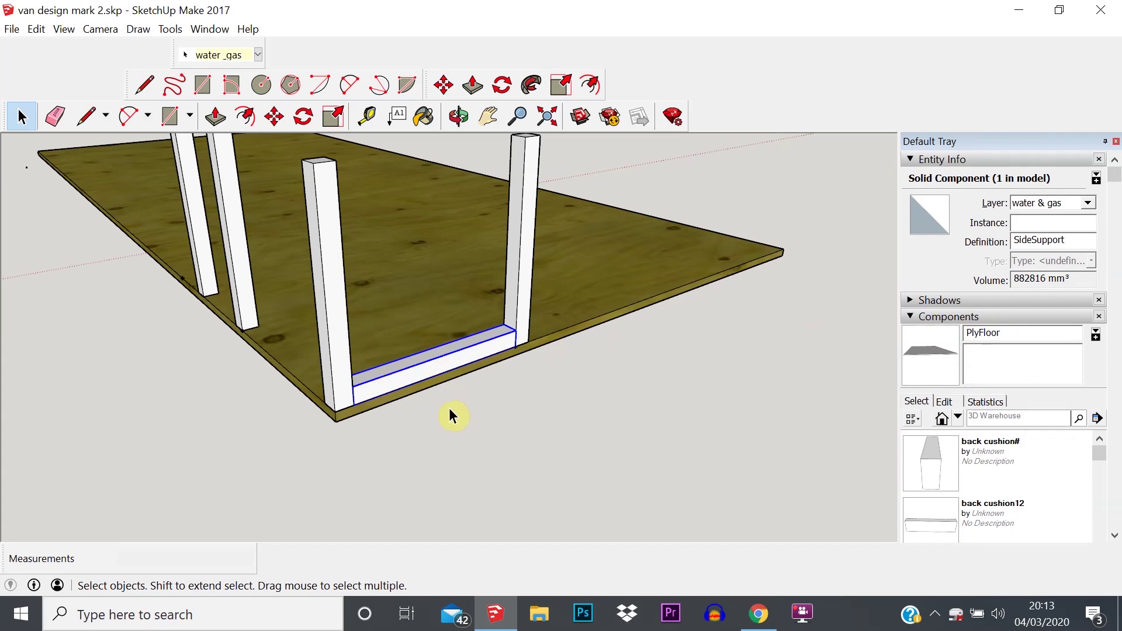
key(ctrl+v)
middle_drag(328, 353, 343, 404)
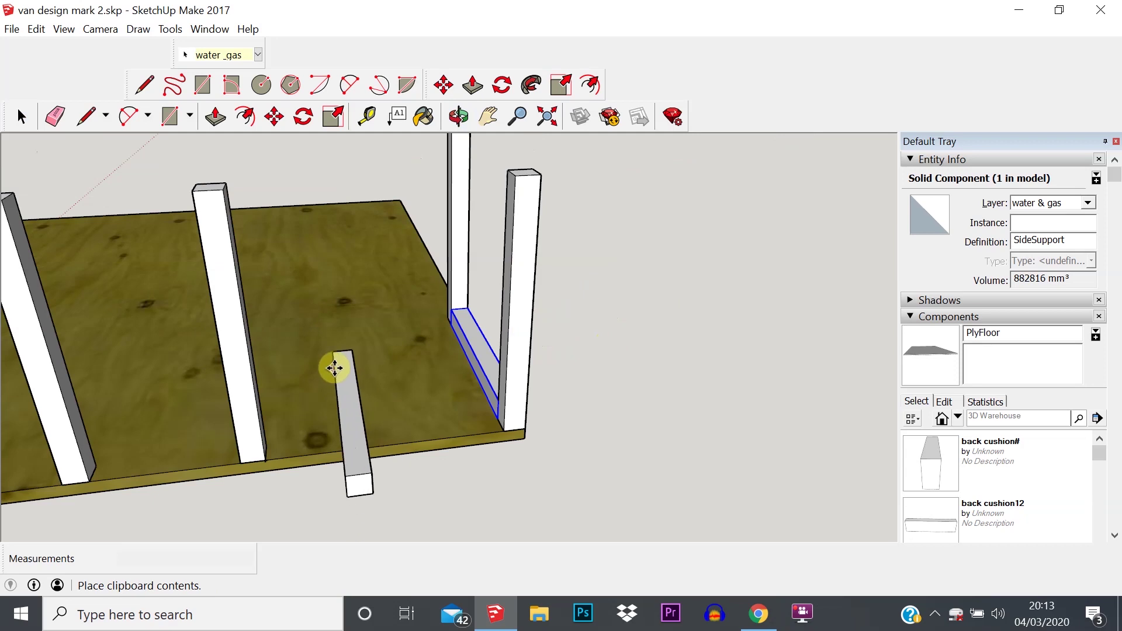
click(335, 368)
Rotate the pasted SideSupport horizontally about a point on its top face until it lies parallel to the floor's long edge.
middle_drag(426, 401, 367, 395)
key(m)
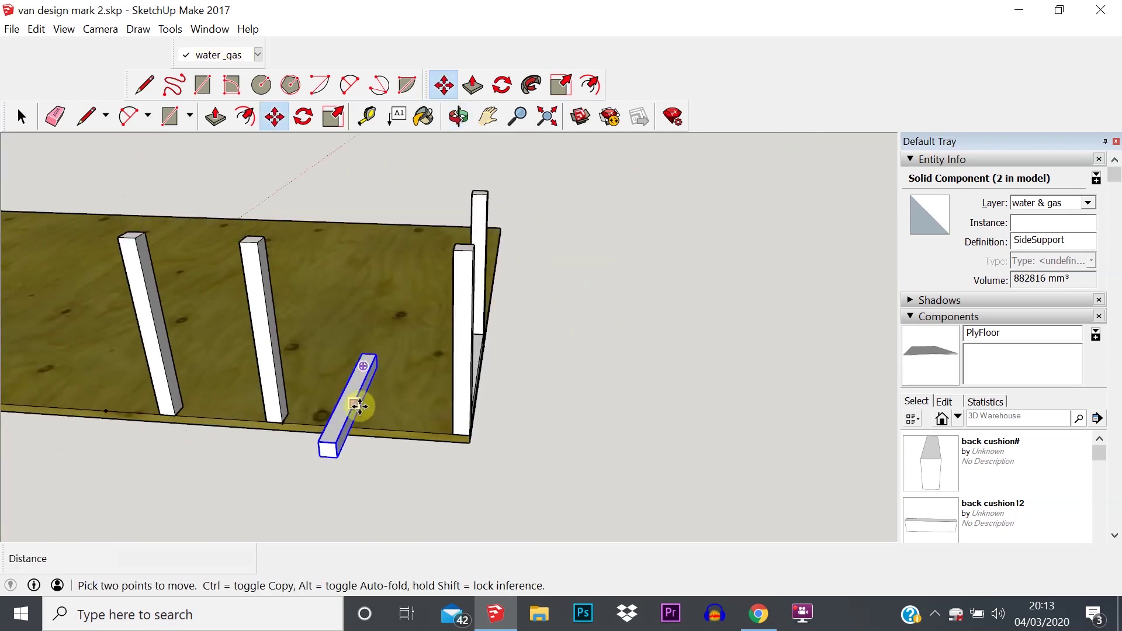
click(303, 116)
scroll(349, 417, up, 2)
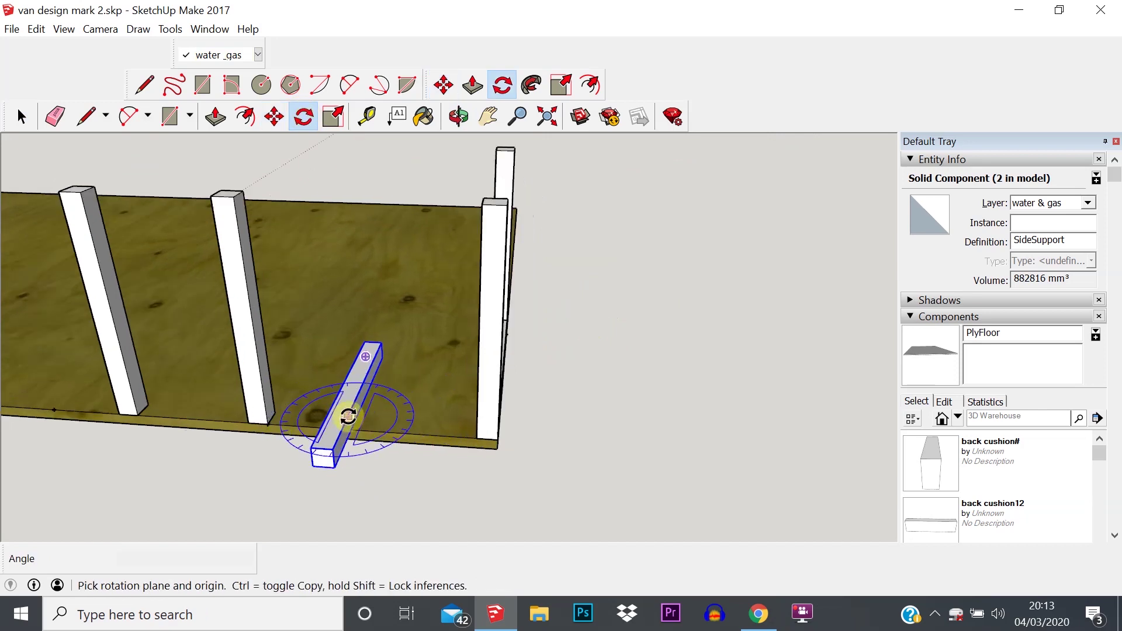
scroll(348, 417, up, 3)
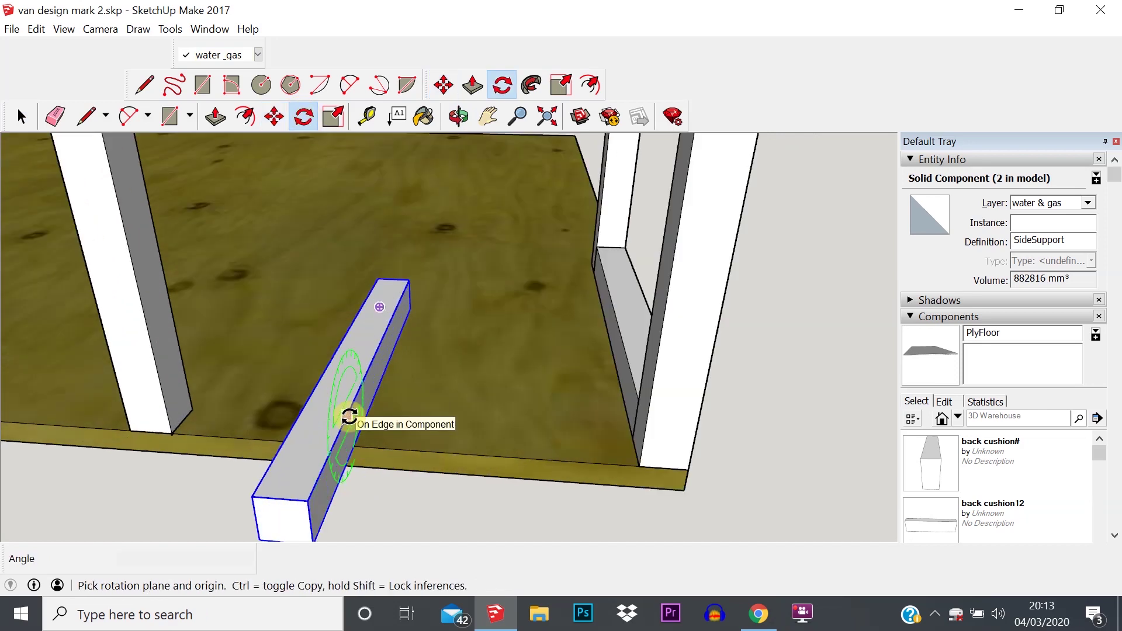
click(343, 374)
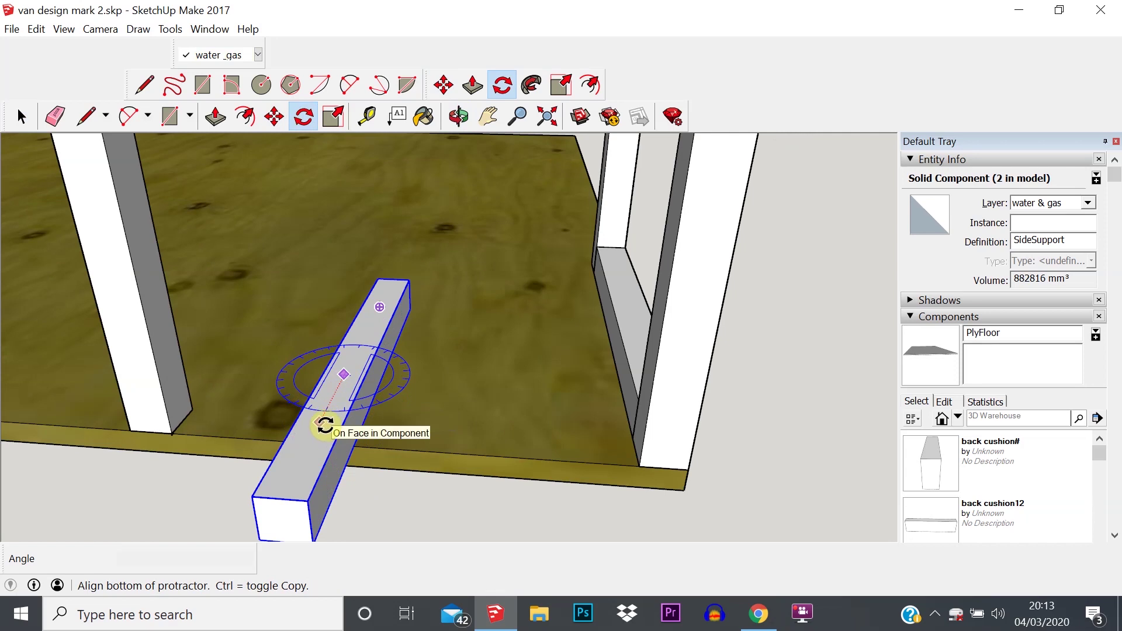
click(320, 422)
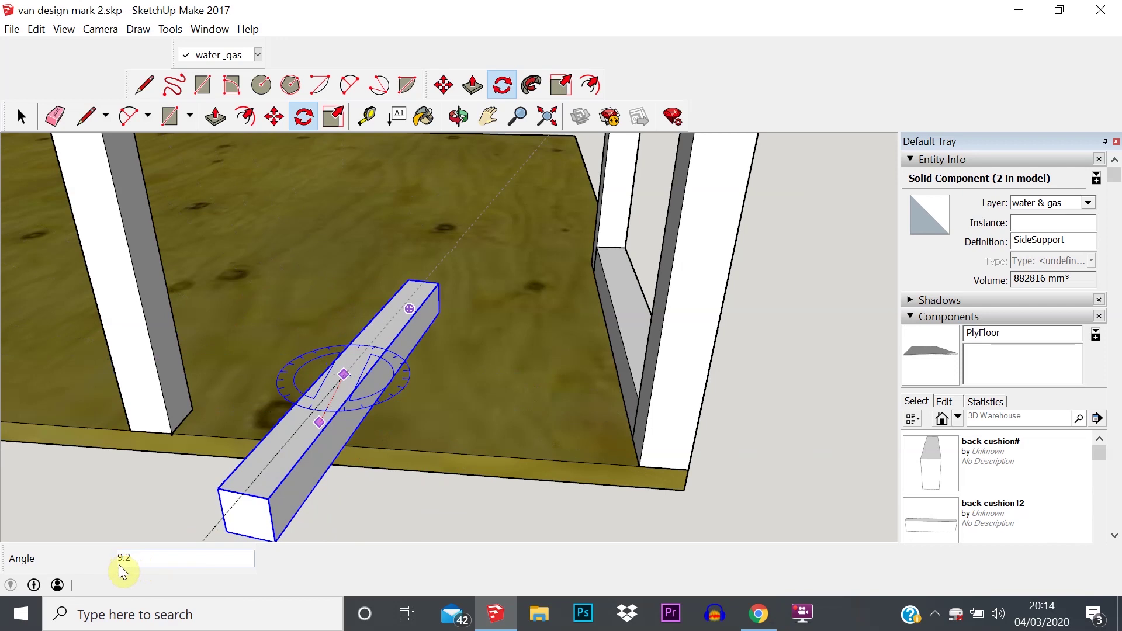
click(581, 388)
click(22, 116)
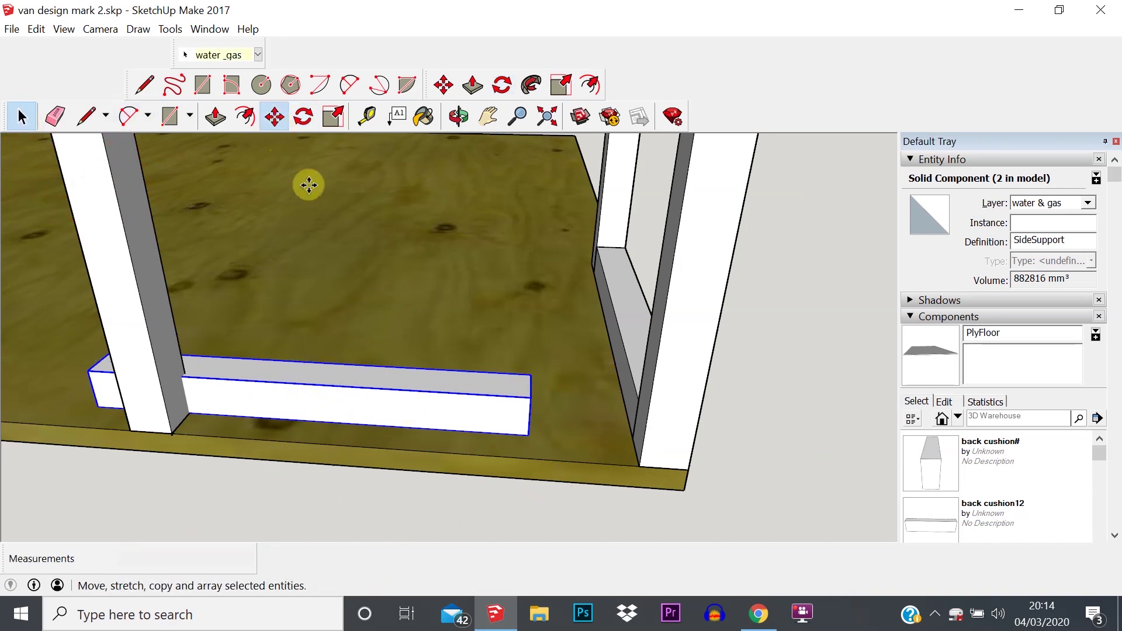
Move the rotated SideSupport by its lower end corner to the base of the corner post, fitting it between the long-edge uprights.
key(m)
click(526, 437)
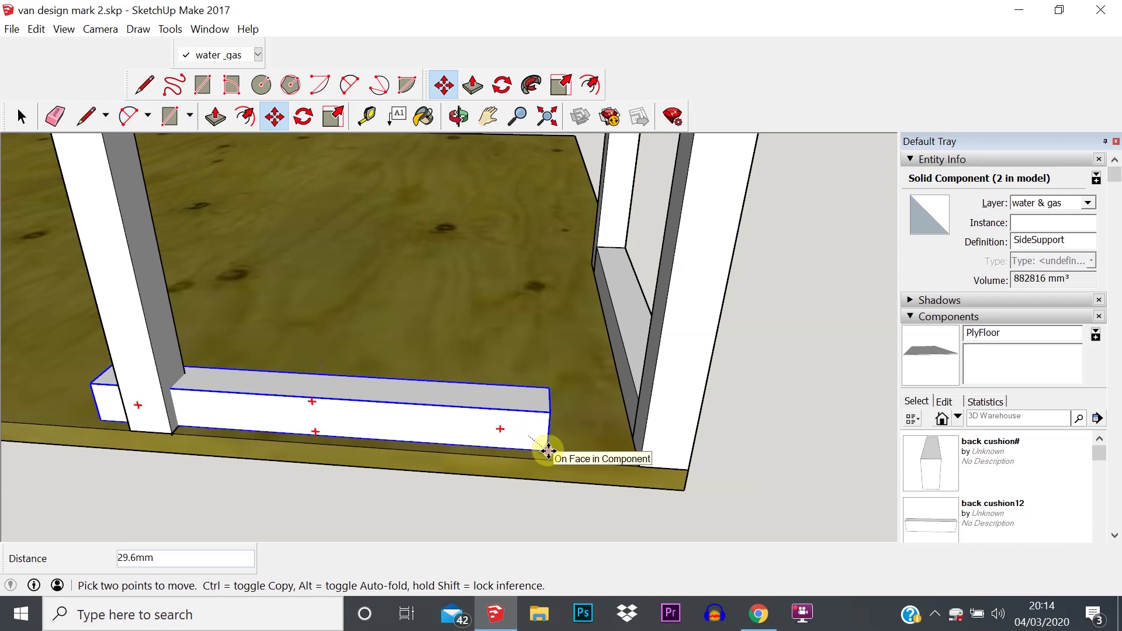
click(640, 465)
Examine the bench frame from several sides to check how both rails meet the uprights on the plywood floor.
middle_drag(500, 413, 308, 306)
scroll(308, 305, down, 5)
scroll(396, 315, down, 3)
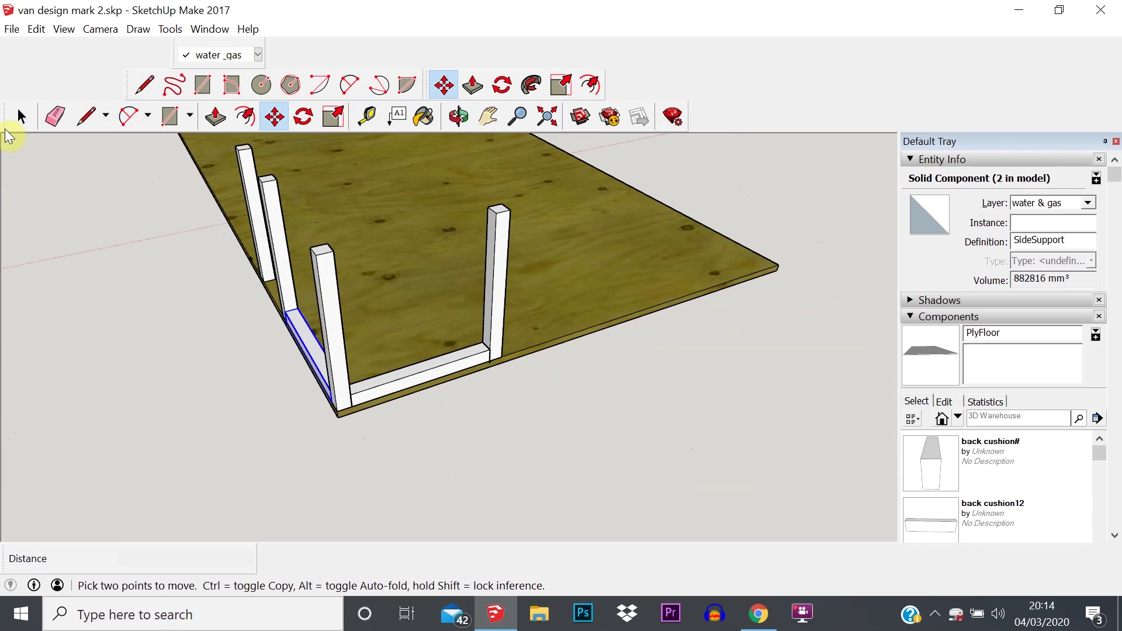
click(21, 116)
click(439, 338)
scroll(411, 349, up, 5)
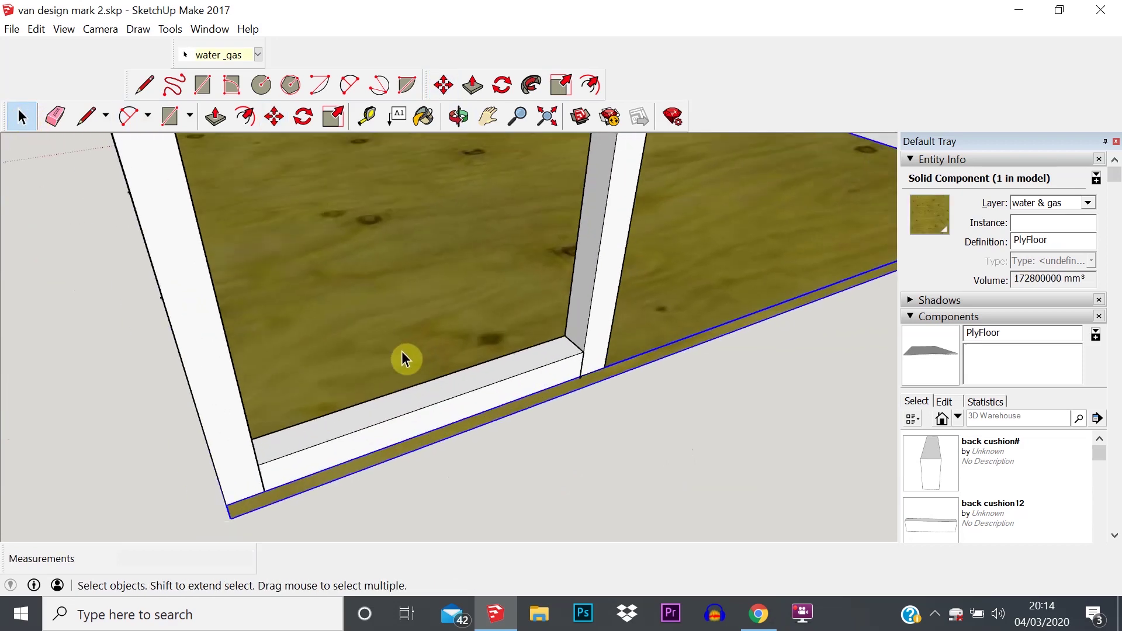
scroll(380, 345, down, 7)
middle_drag(329, 330, 490, 357)
scroll(475, 351, up, 4)
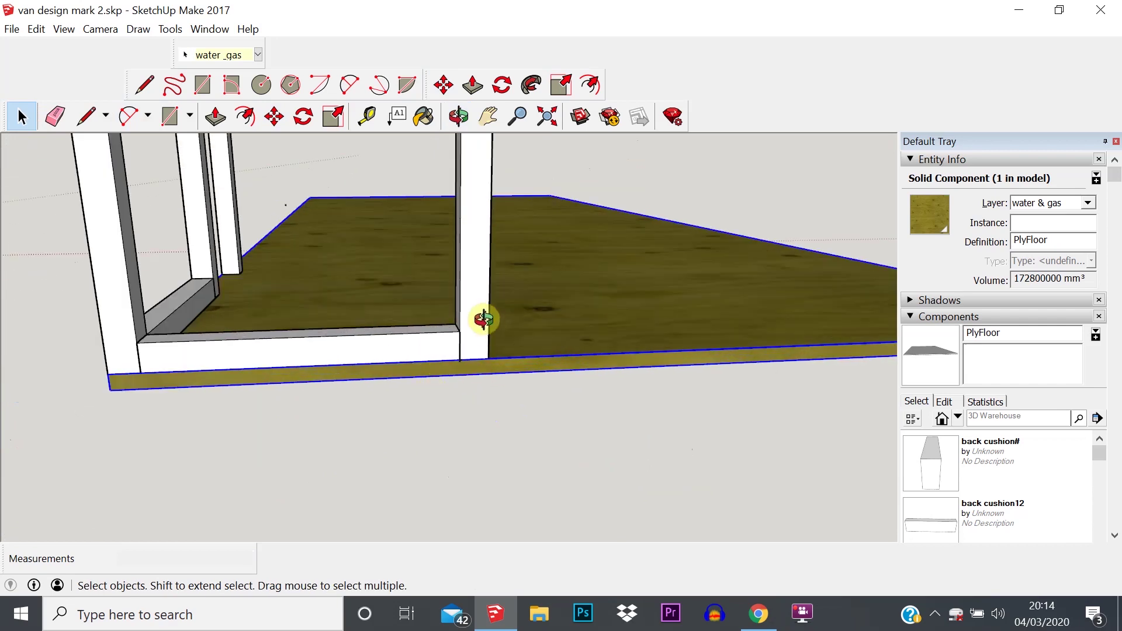
scroll(323, 350, up, 3)
scroll(329, 358, down, 7)
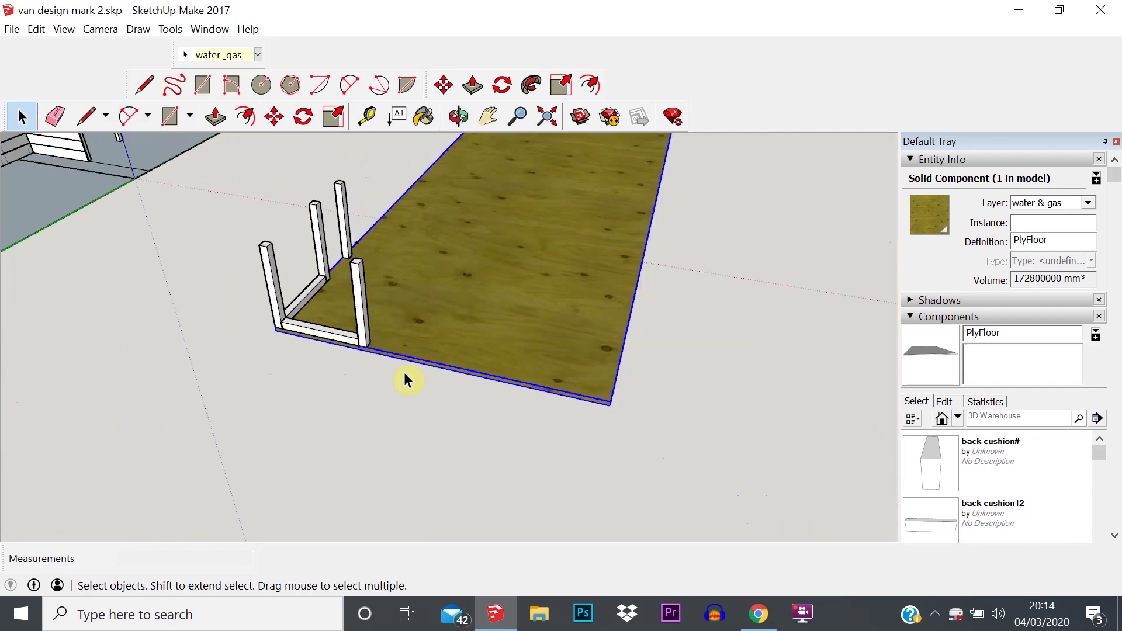
middle_drag(456, 316, 568, 353)
scroll(518, 328, up, 5)
middle_drag(494, 325, 313, 333)
scroll(519, 336, down, 4)
Open the bench upright at the far end of the short-edge rail for component editing.
click(522, 327)
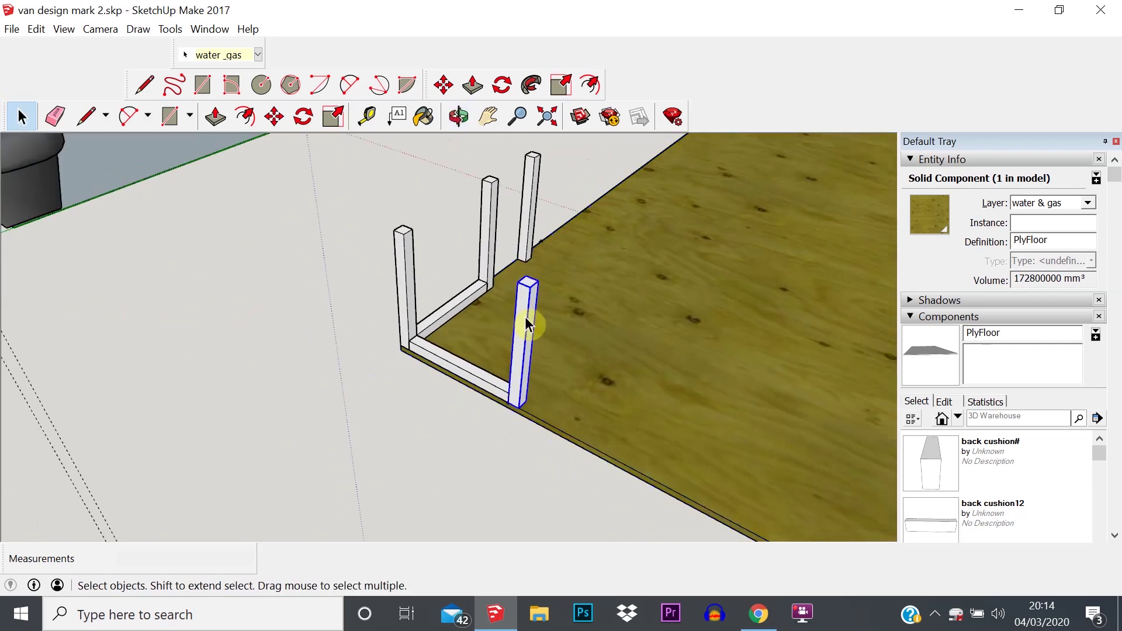
middle_drag(598, 388, 639, 238)
scroll(523, 313, up, 5)
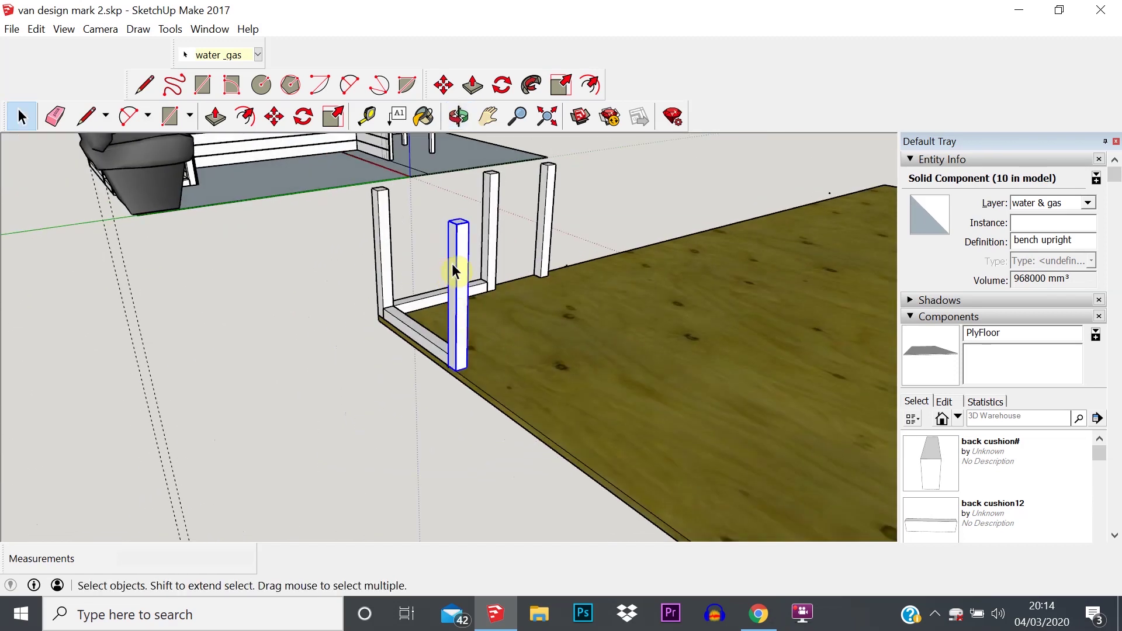
scroll(464, 252, down, 2)
middle_drag(438, 251, 250, 275)
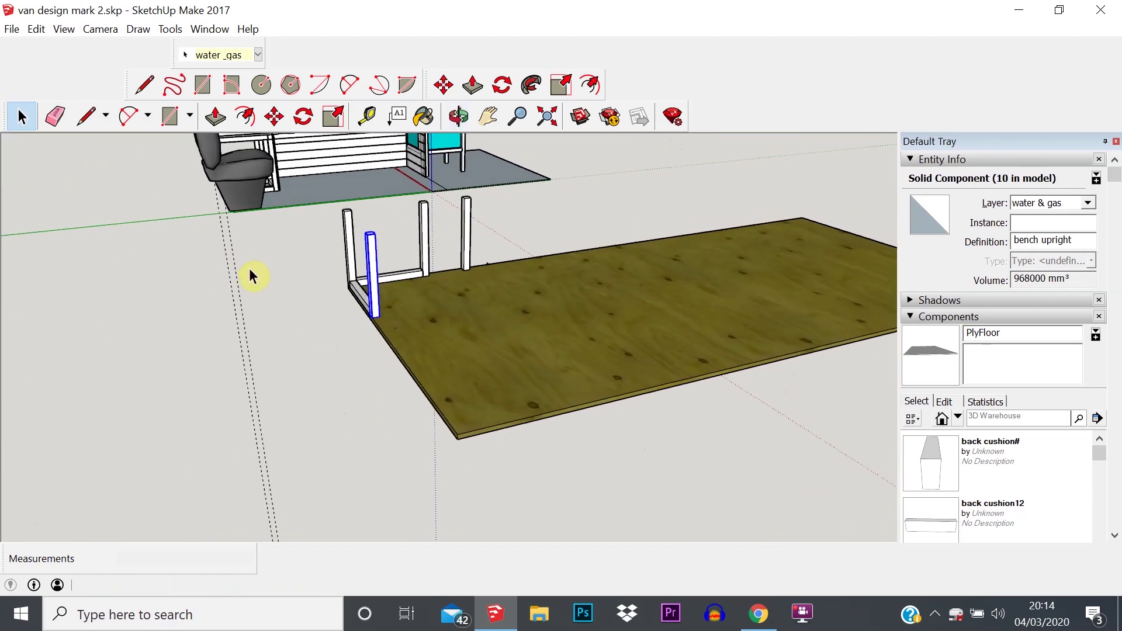
scroll(275, 228, up, 2)
scroll(328, 278, down, 1)
scroll(308, 180, down, 2)
scroll(379, 218, up, 5)
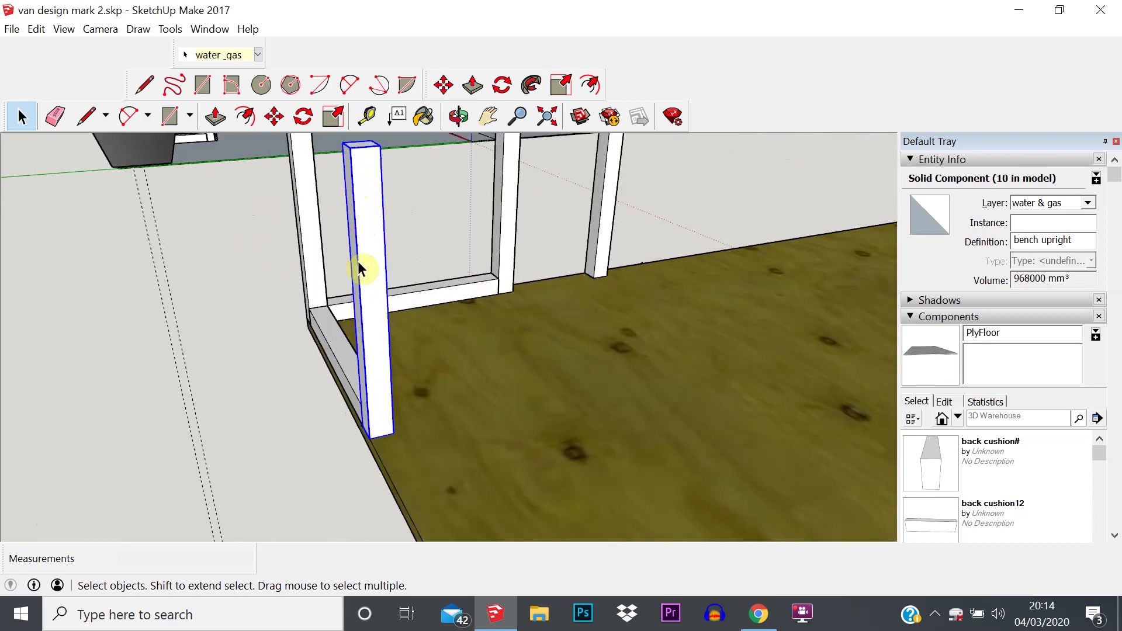
right_click(366, 219)
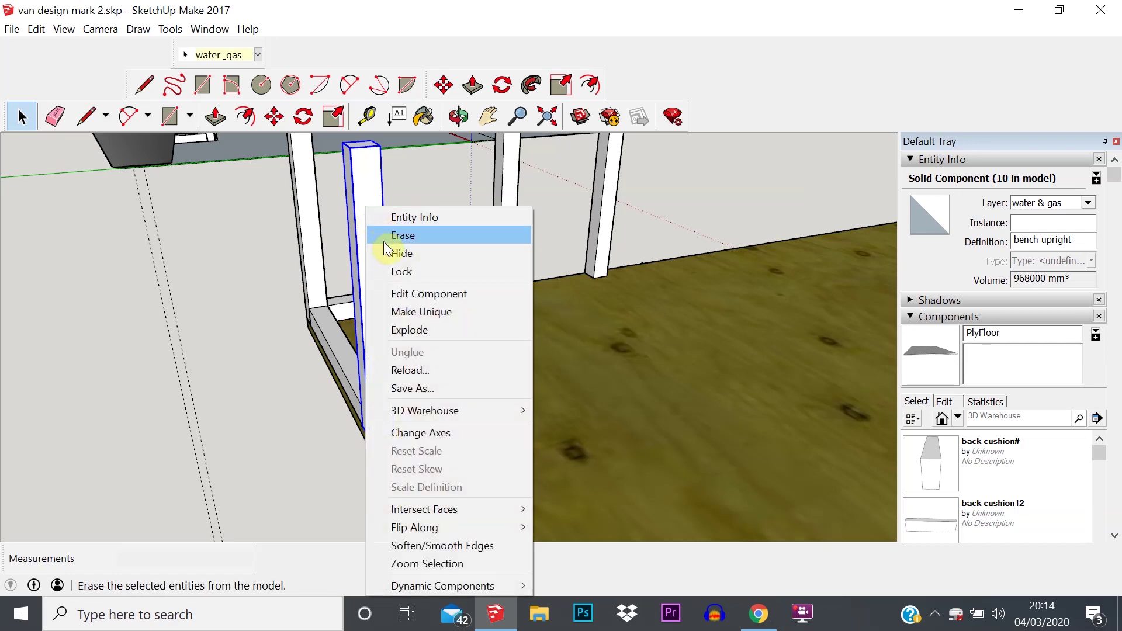
click(425, 292)
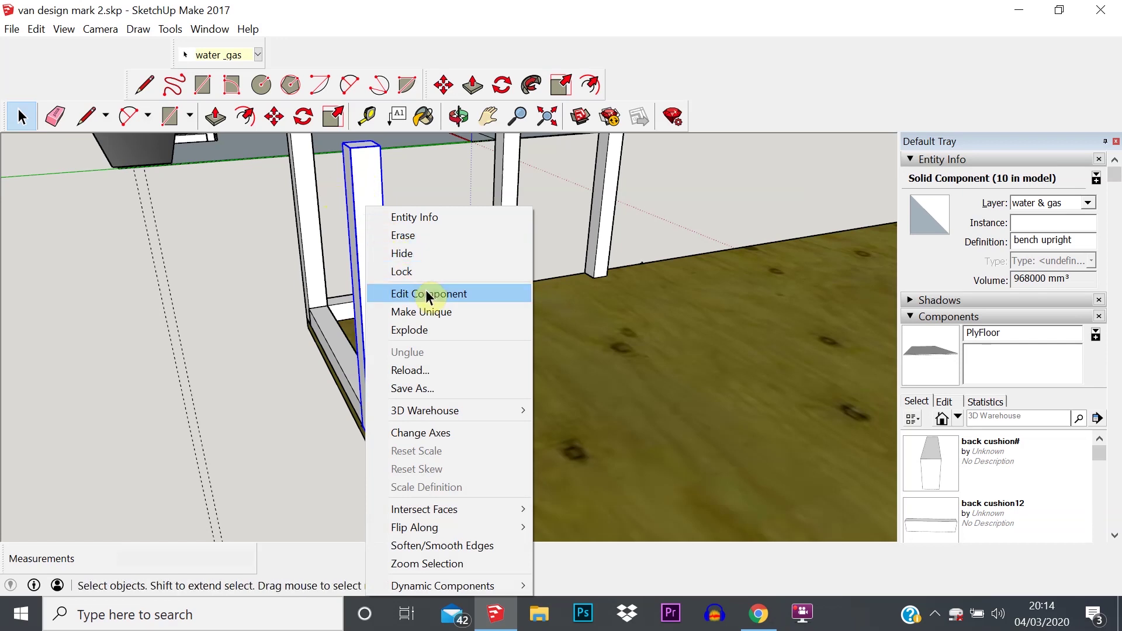
Raise the top face of the open bench upright by 50 mm with Push/Pull.
scroll(419, 295, up, 3)
scroll(420, 295, down, 5)
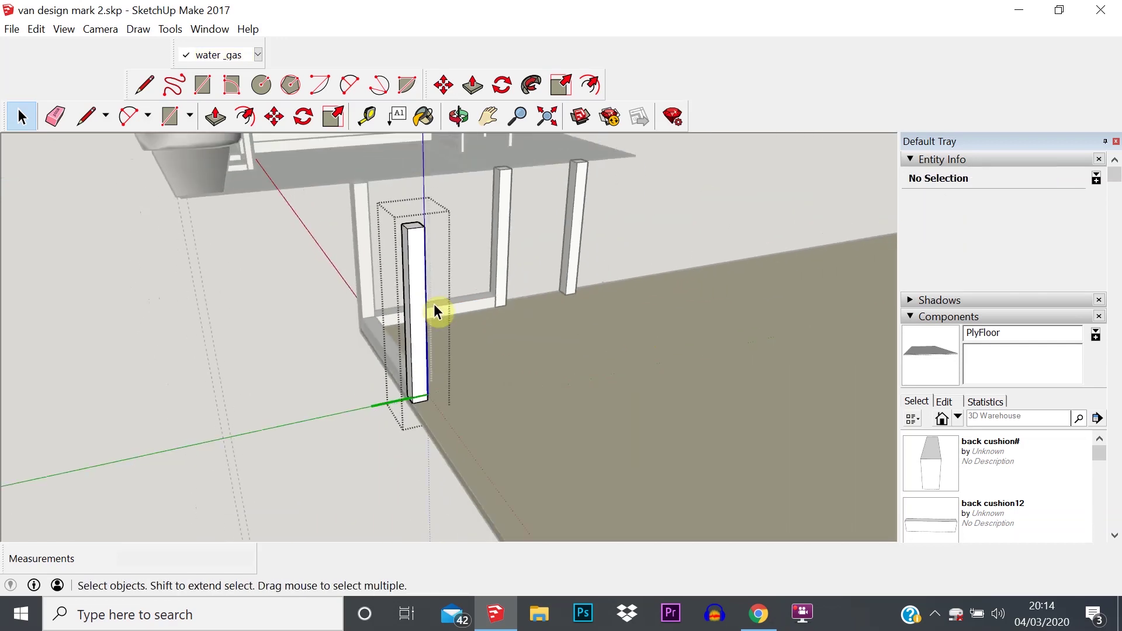
scroll(409, 290, up, 3)
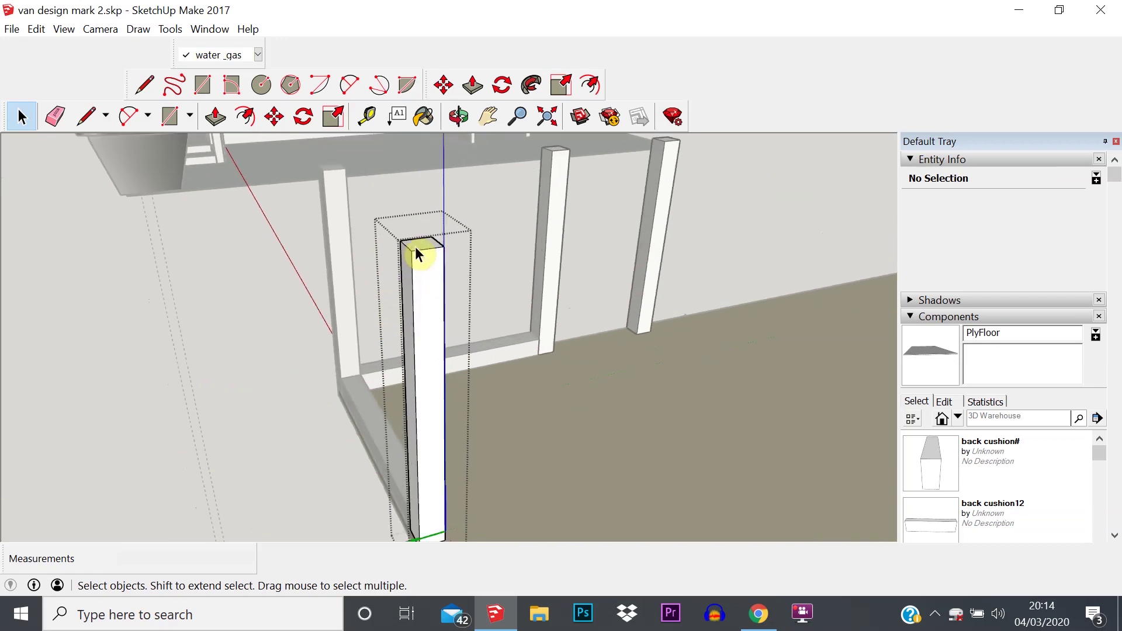
click(216, 118)
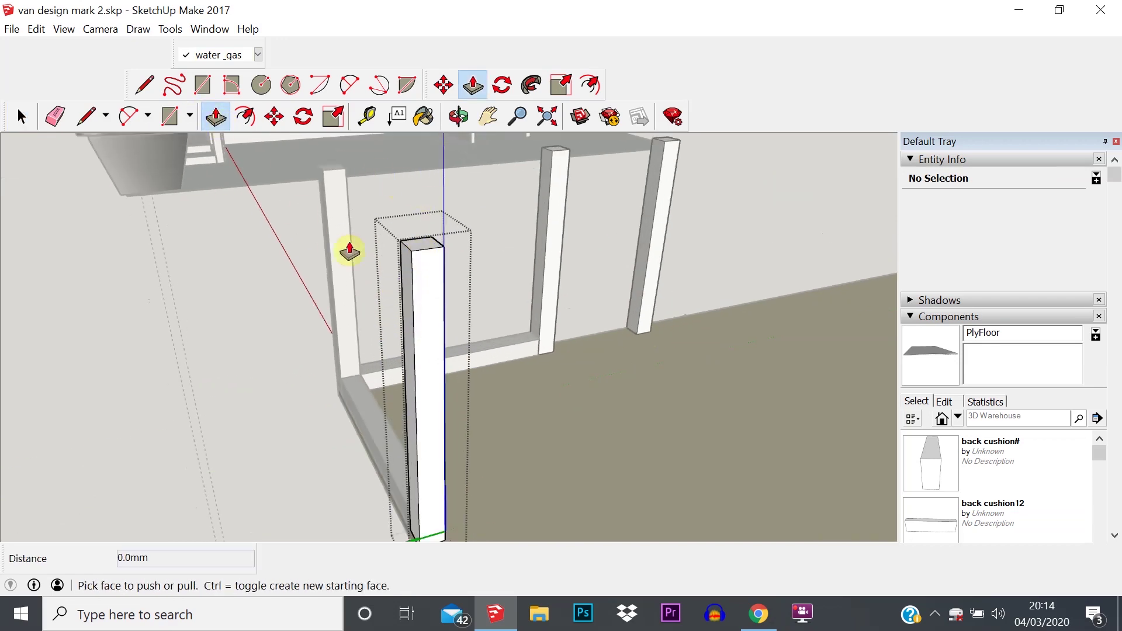
click(422, 248)
click(422, 248)
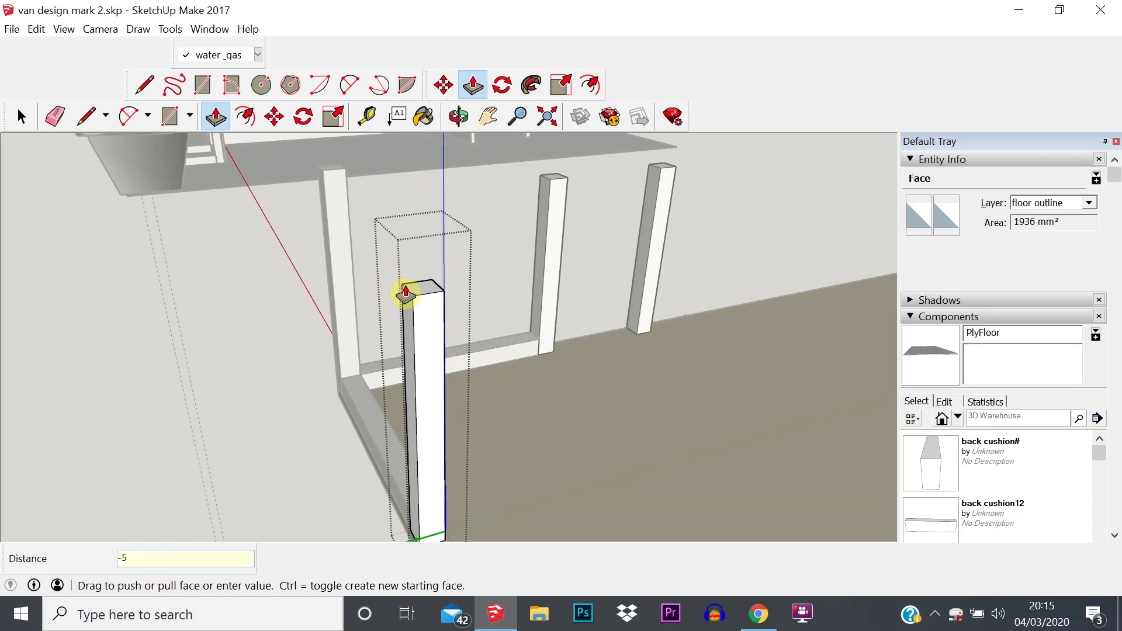
key(Return)
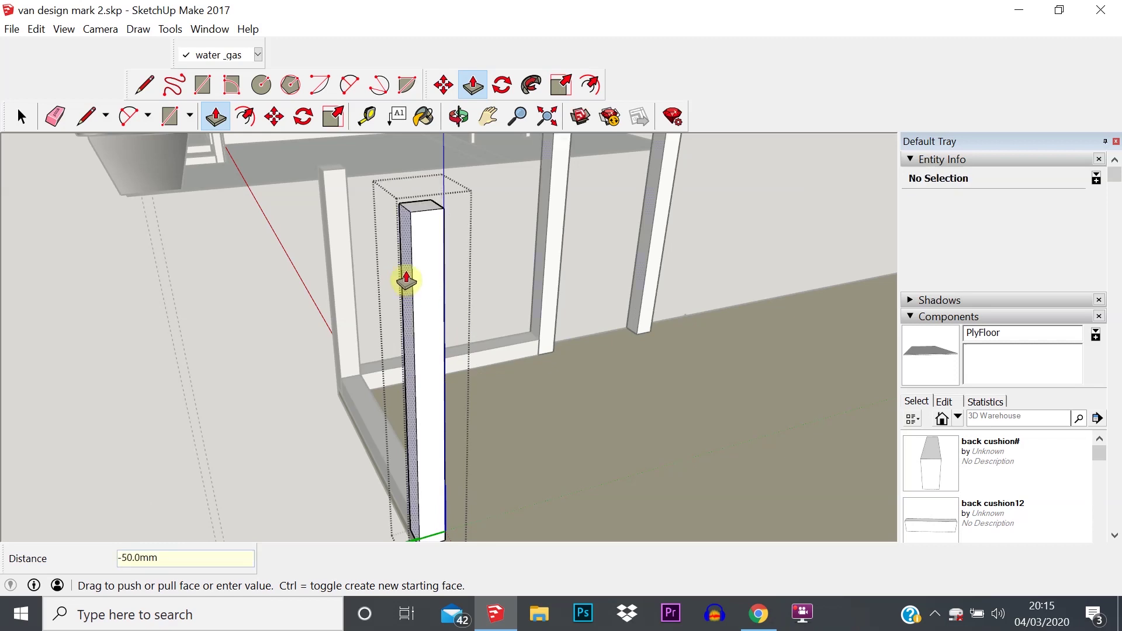
Push the bench upright's top face down by 100 mm to shorten every linked upright.
scroll(408, 281, up, 3)
scroll(408, 281, down, 4)
scroll(424, 222, up, 1)
scroll(425, 222, up, 2)
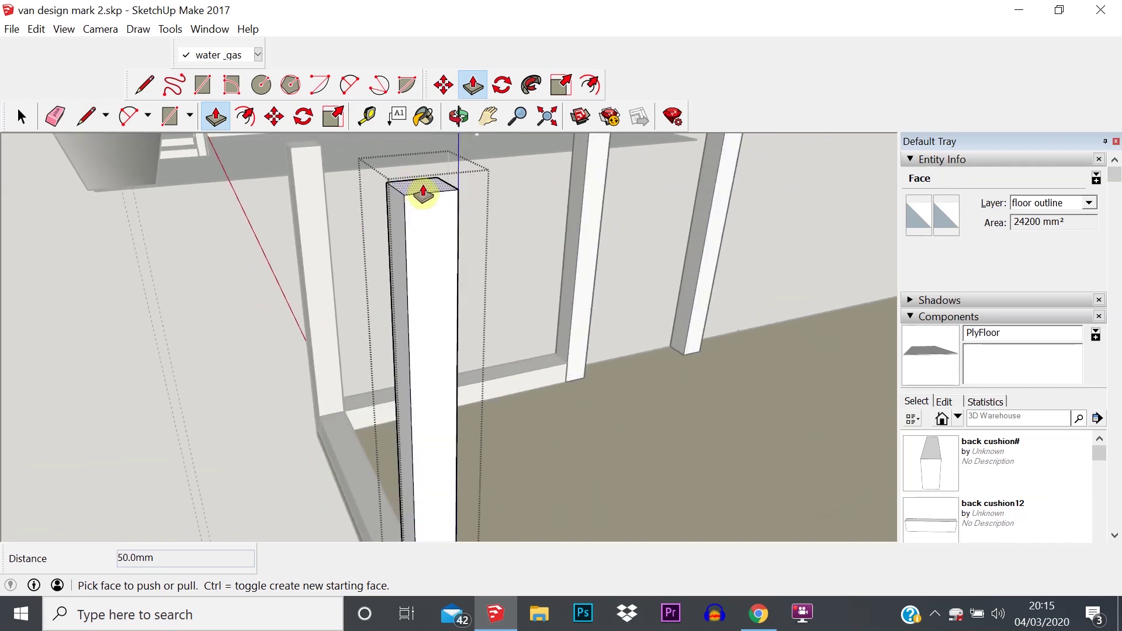
click(423, 193)
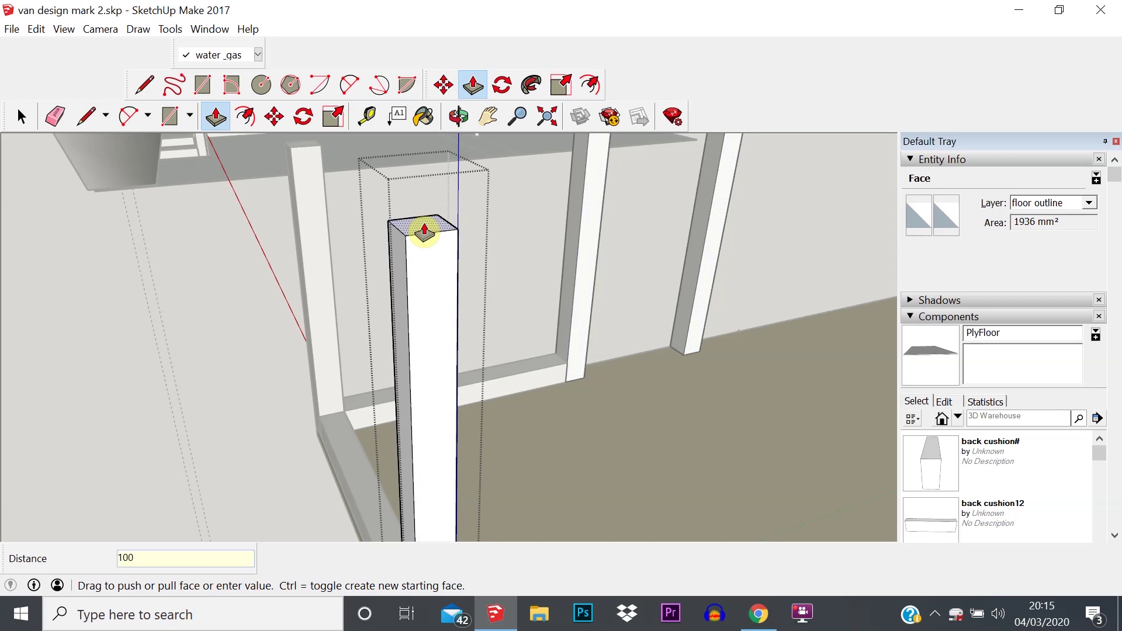
key(Return)
middle_drag(420, 275, 308, 214)
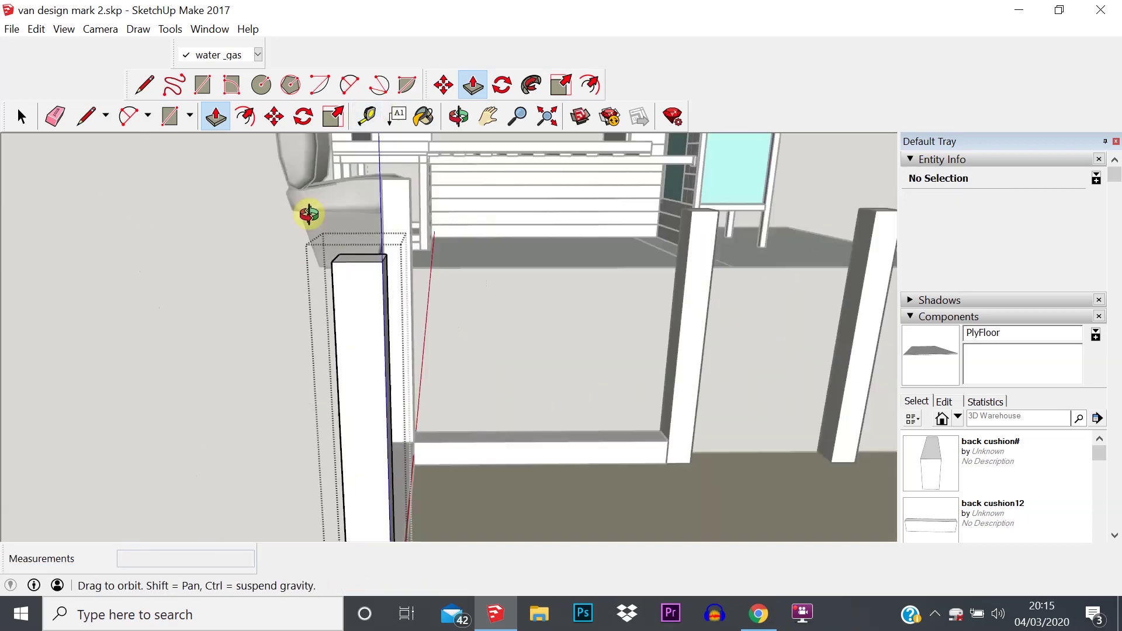
middle_drag(66, 144, 559, 267)
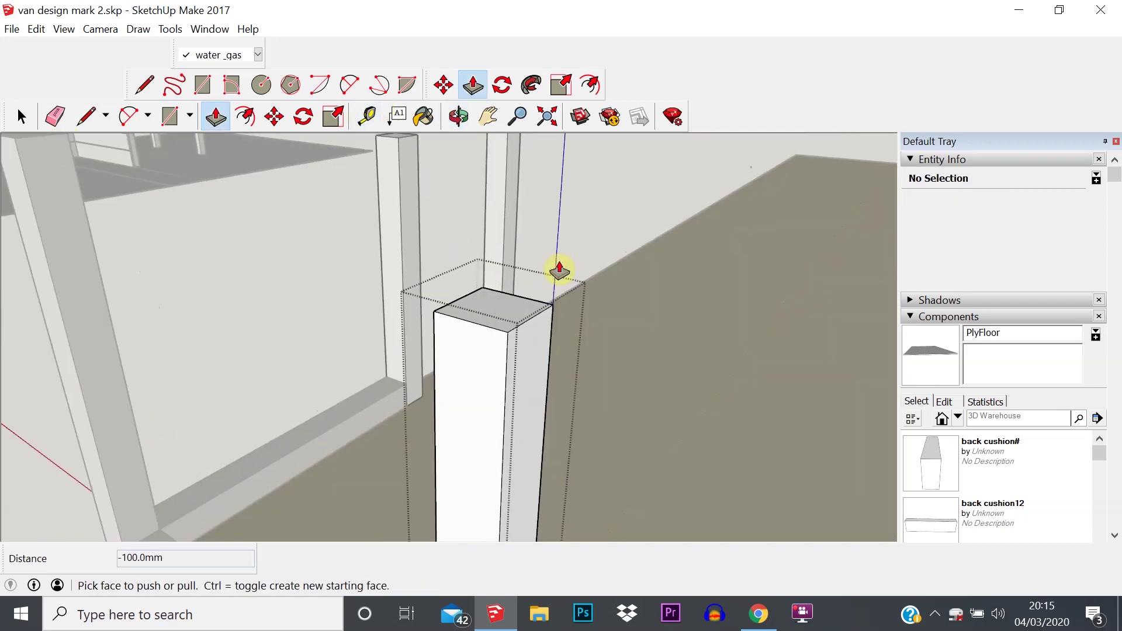
scroll(468, 315, down, 2)
scroll(469, 316, down, 2)
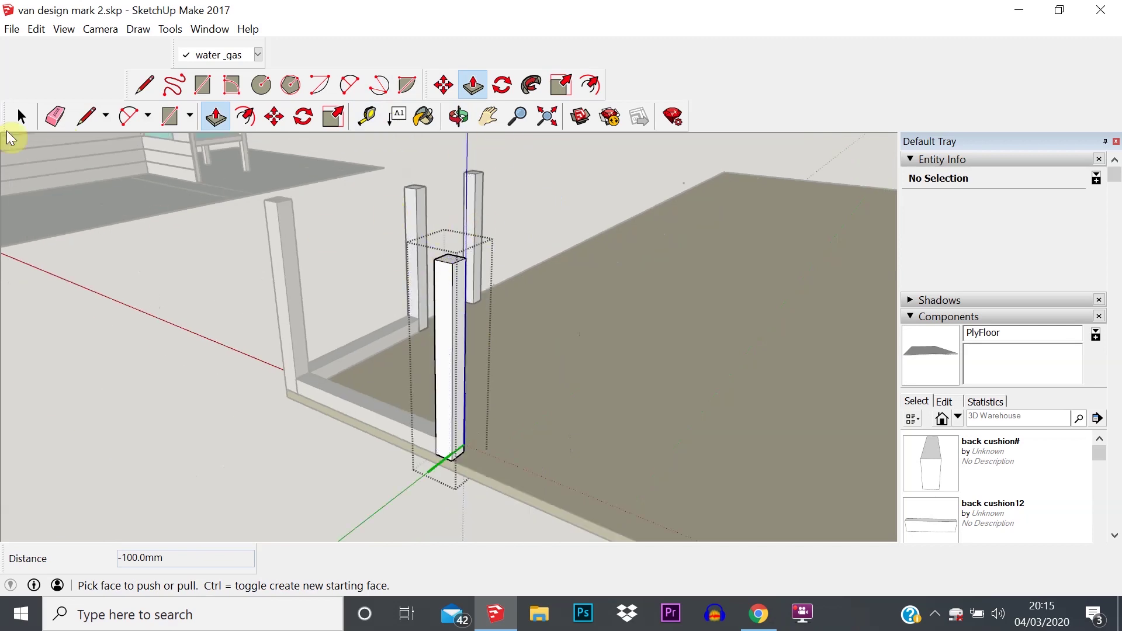
Close the upright's component editing and delete the unlinked corner post where the two rails meet.
click(21, 116)
scroll(543, 242, down, 3)
middle_drag(540, 255, 181, 240)
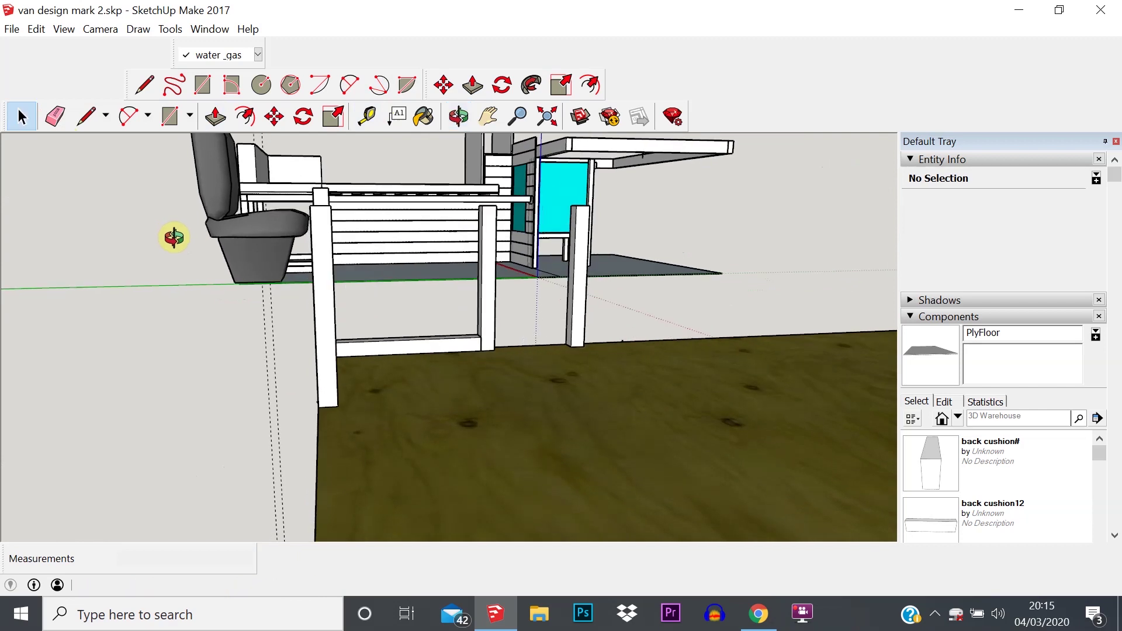
key(space)
scroll(257, 344, up, 5)
middle_drag(320, 361, 275, 426)
middle_drag(87, 459, 199, 436)
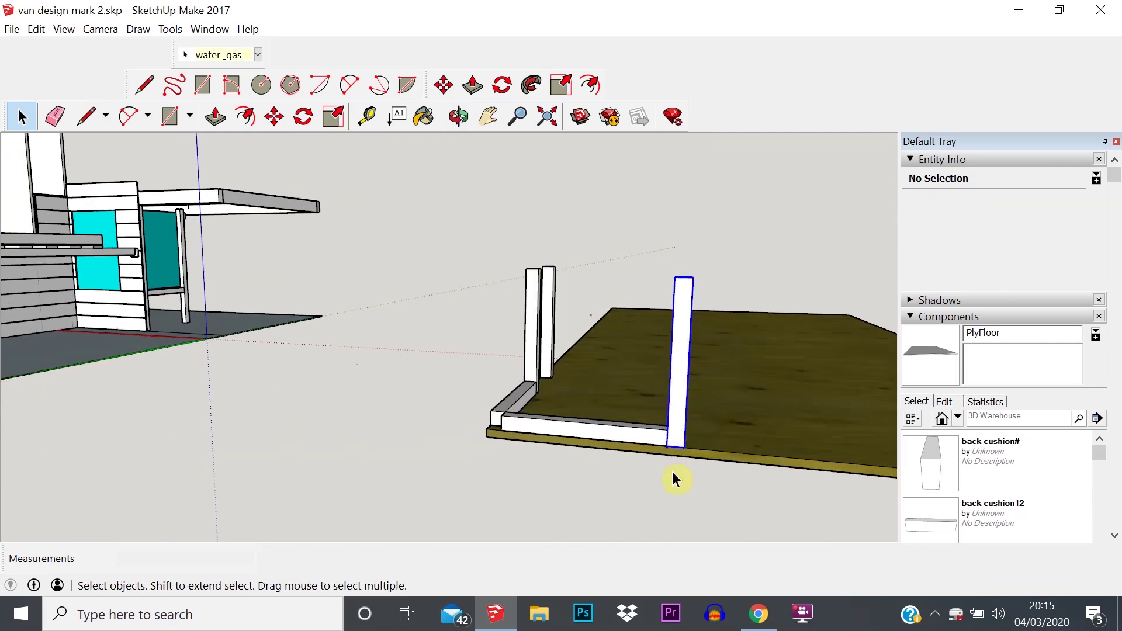
Paste a copy of the bench upright and move it 44 mm to fit the floor corner where the rails meet.
key(ctrl+v)
scroll(462, 429, up, 4)
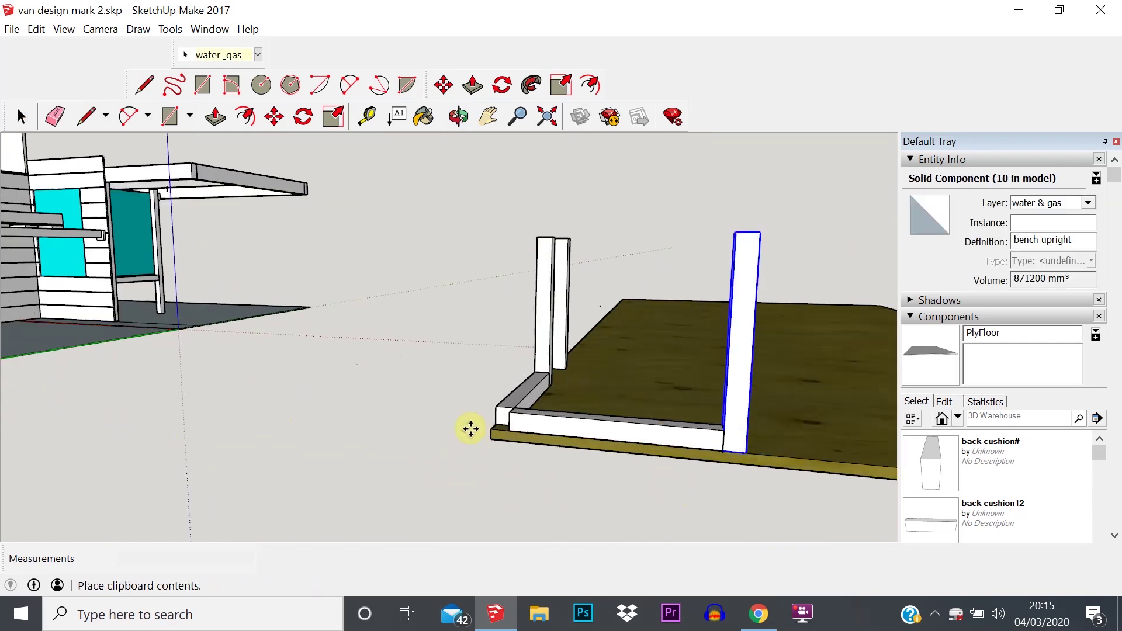
click(531, 432)
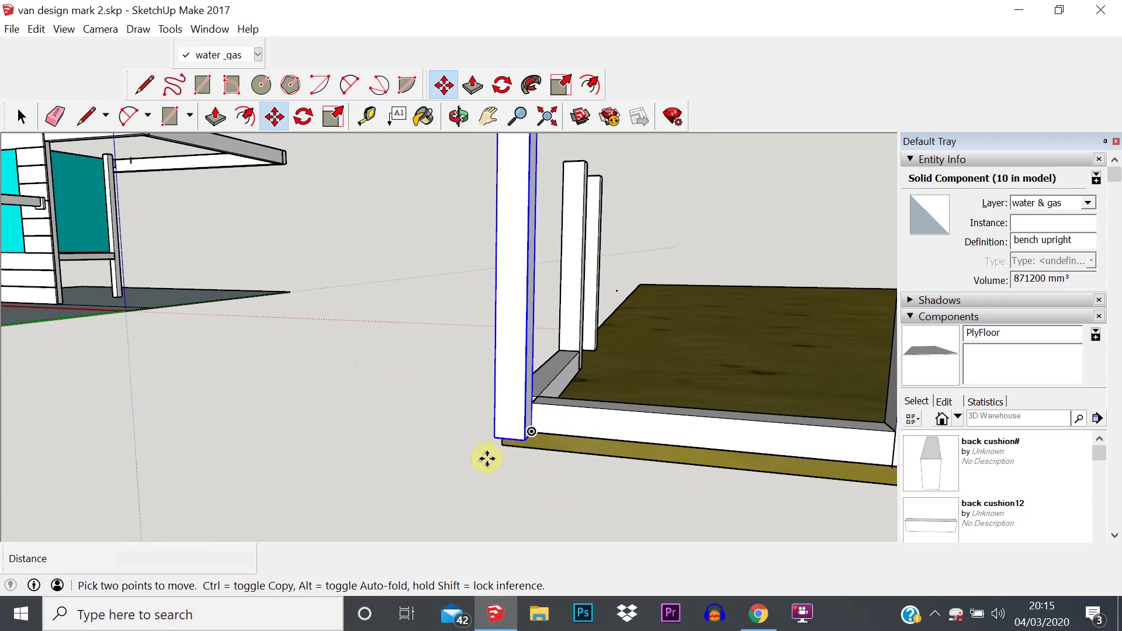
click(490, 439)
middle_drag(526, 436, 682, 477)
scroll(571, 422, down, 3)
scroll(571, 421, up, 3)
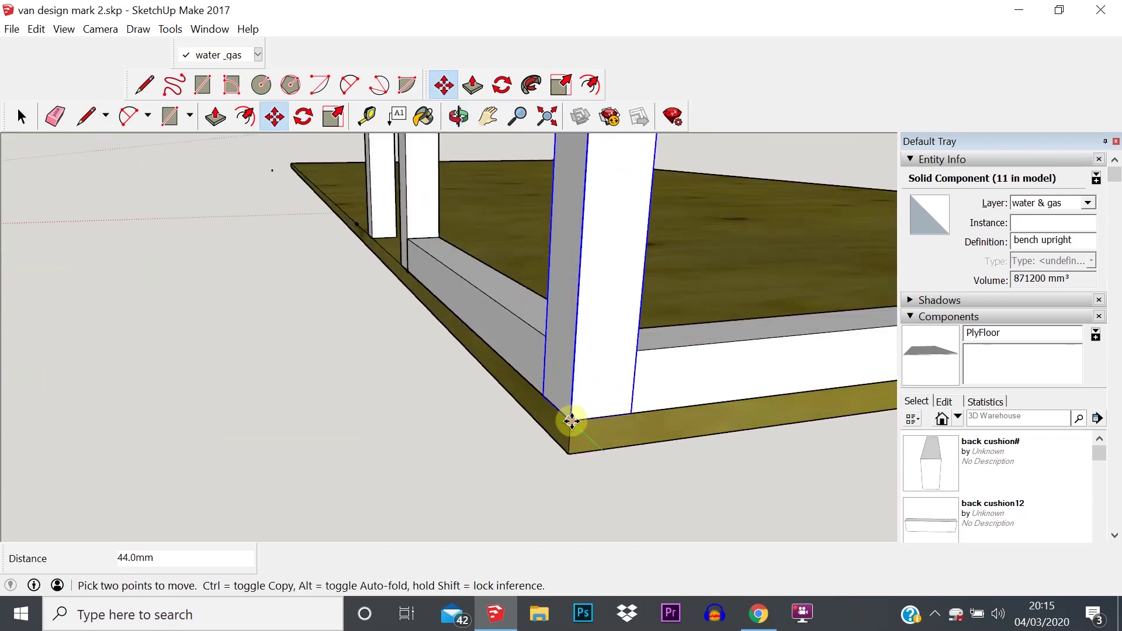
Examine the bench frame from several sides to compare the corner post with the other uprights.
middle_drag(668, 433, 475, 351)
scroll(456, 451, up, 2)
scroll(476, 450, down, 4)
click(21, 116)
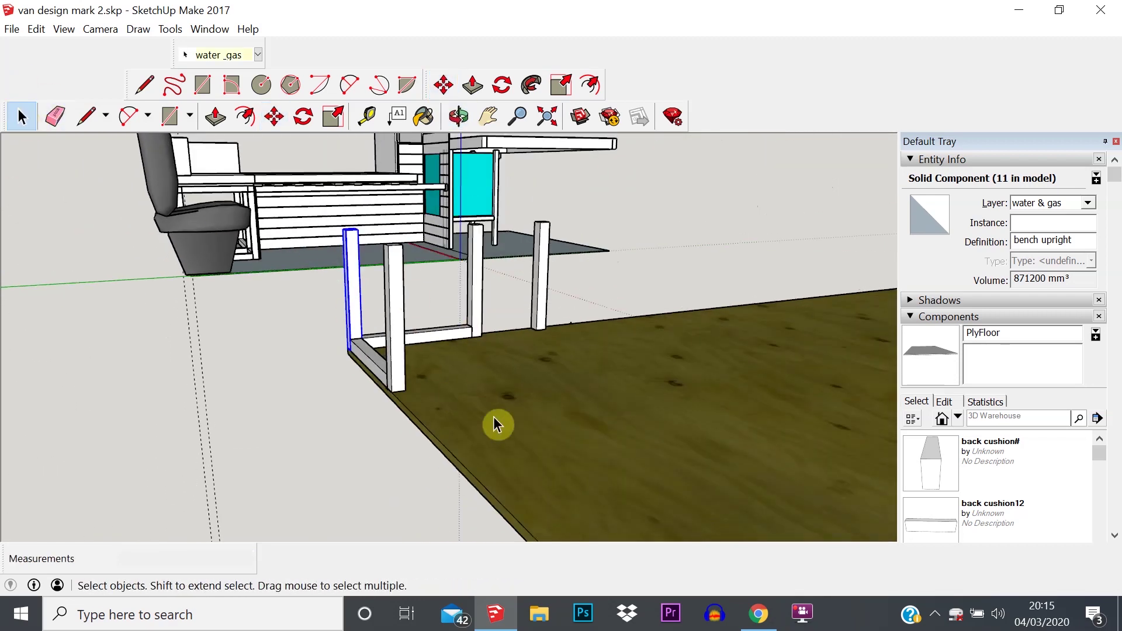
middle_drag(476, 320, 314, 256)
scroll(538, 339, down, 3)
scroll(541, 327, up, 4)
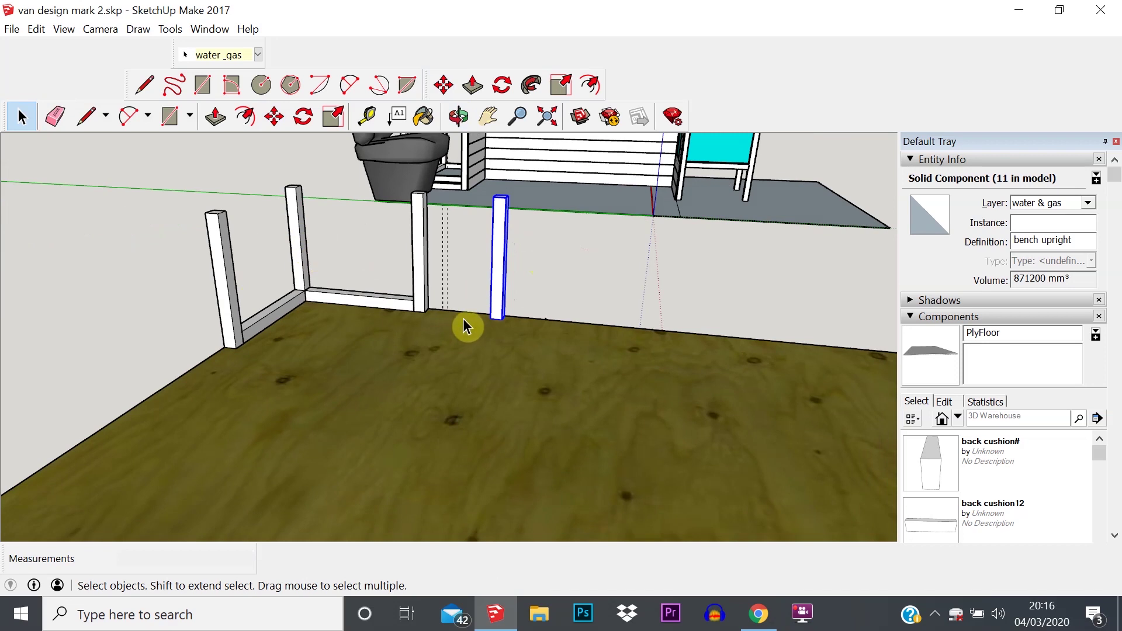
middle_drag(339, 310, 154, 338)
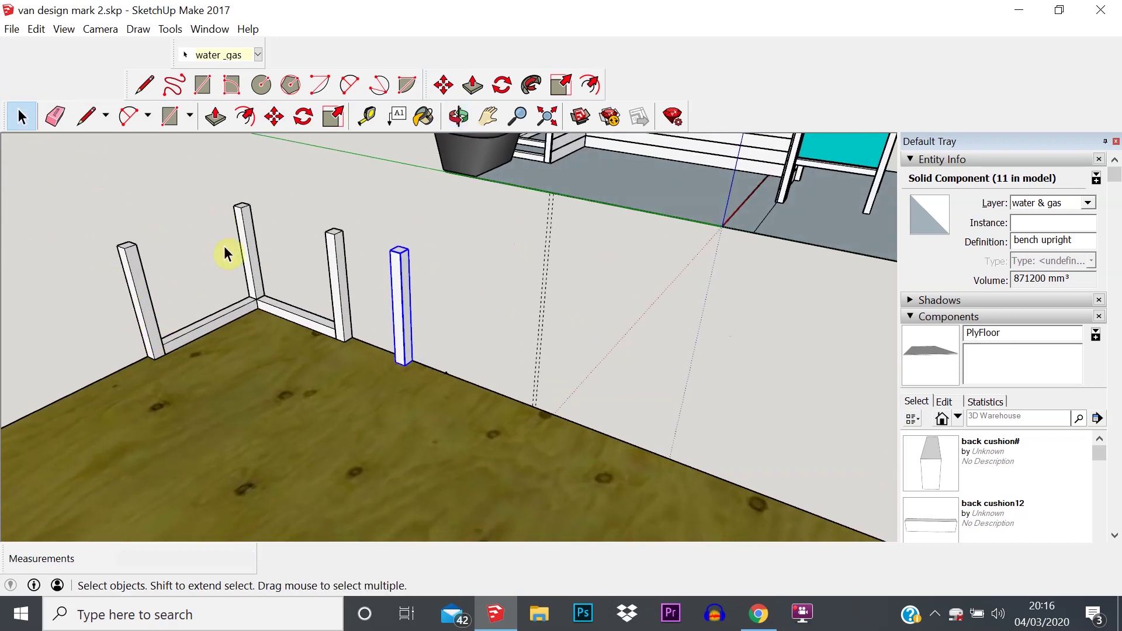
Make the freestanding bench upright on the floor's long edge a unique component.
click(420, 343)
middle_drag(406, 296, 288, 351)
scroll(182, 274, down, 5)
middle_drag(164, 319, 145, 294)
scroll(154, 304, down, 1)
scroll(199, 315, down, 1)
scroll(212, 322, up, 5)
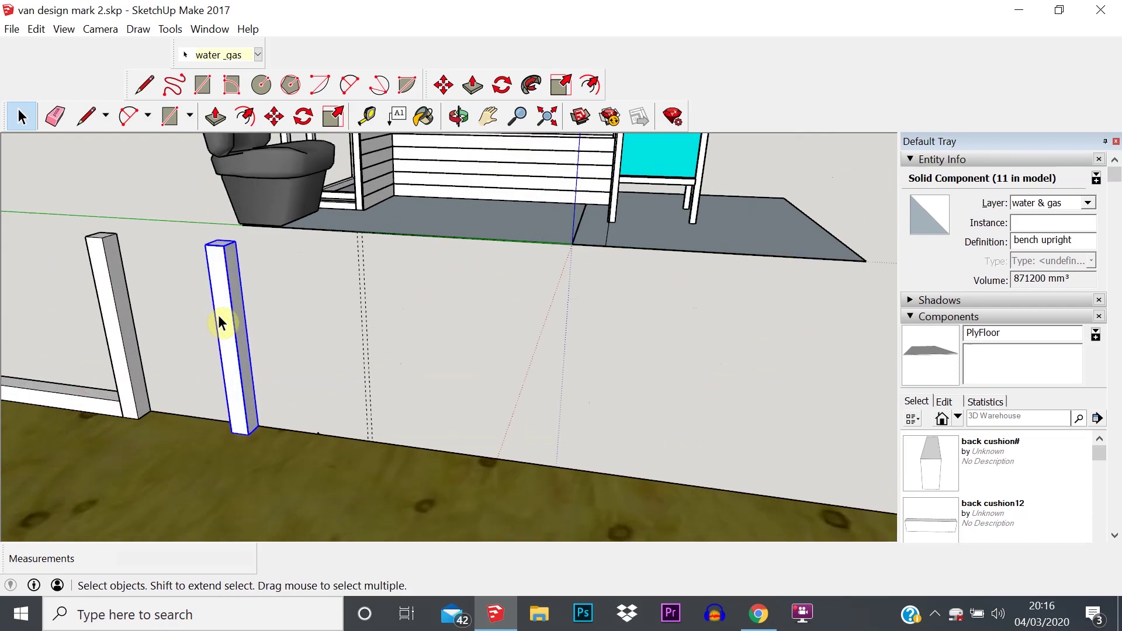
scroll(220, 321, down, 3)
scroll(225, 305, up, 5)
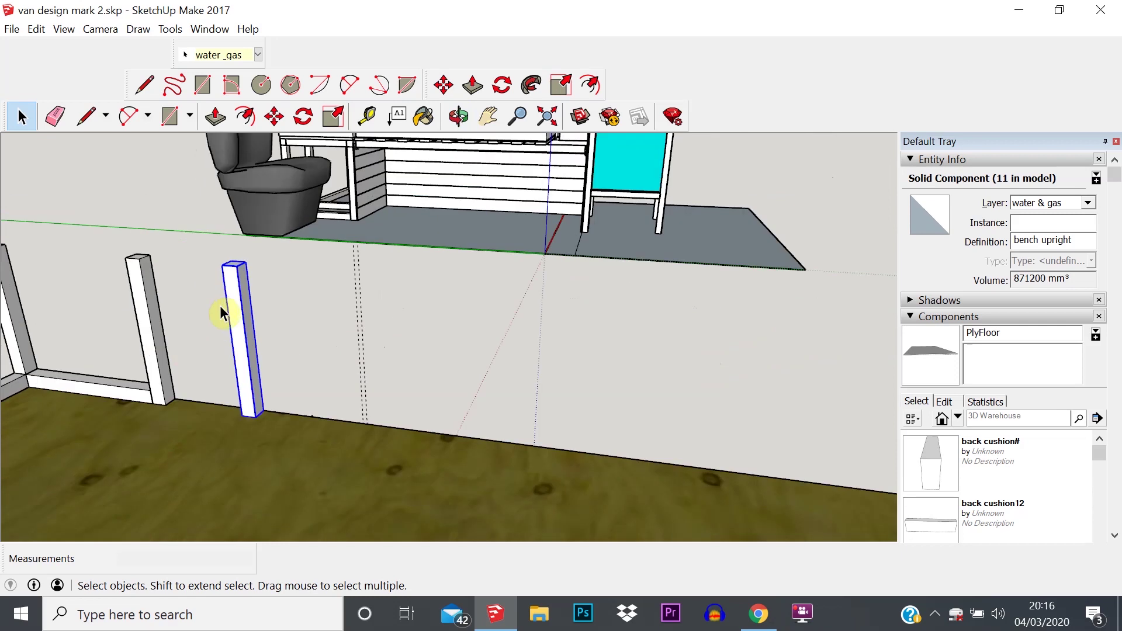
right_click(251, 282)
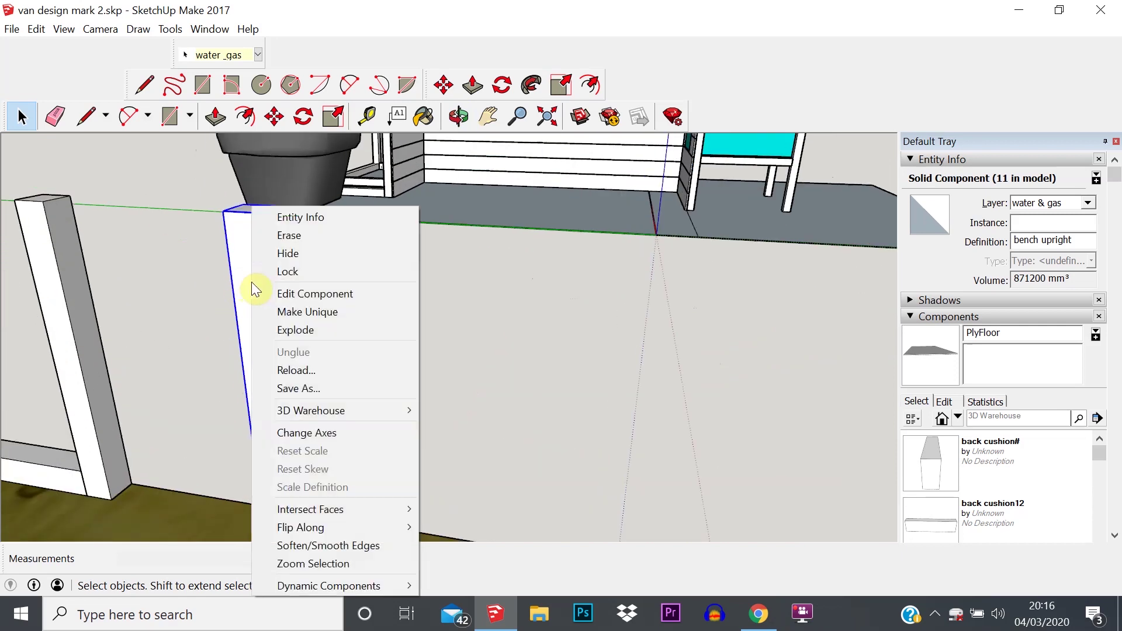
click(279, 313)
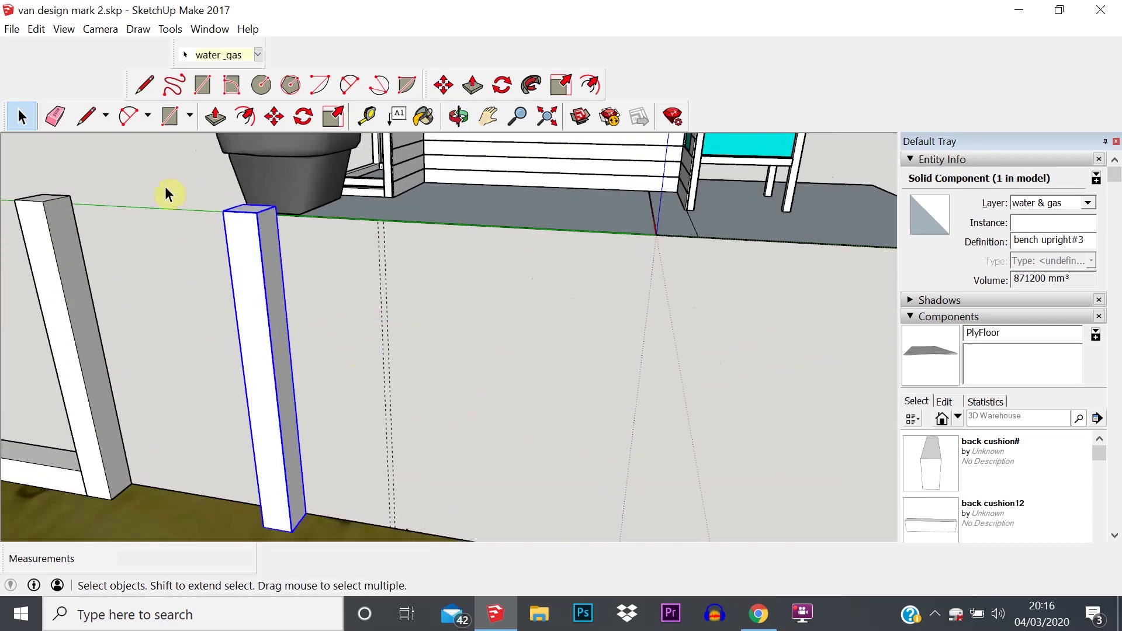
Open the unique upright for editing, pull its top face up to lengthen it, and close the component.
scroll(241, 299, down, 6)
middle_drag(205, 303, 301, 345)
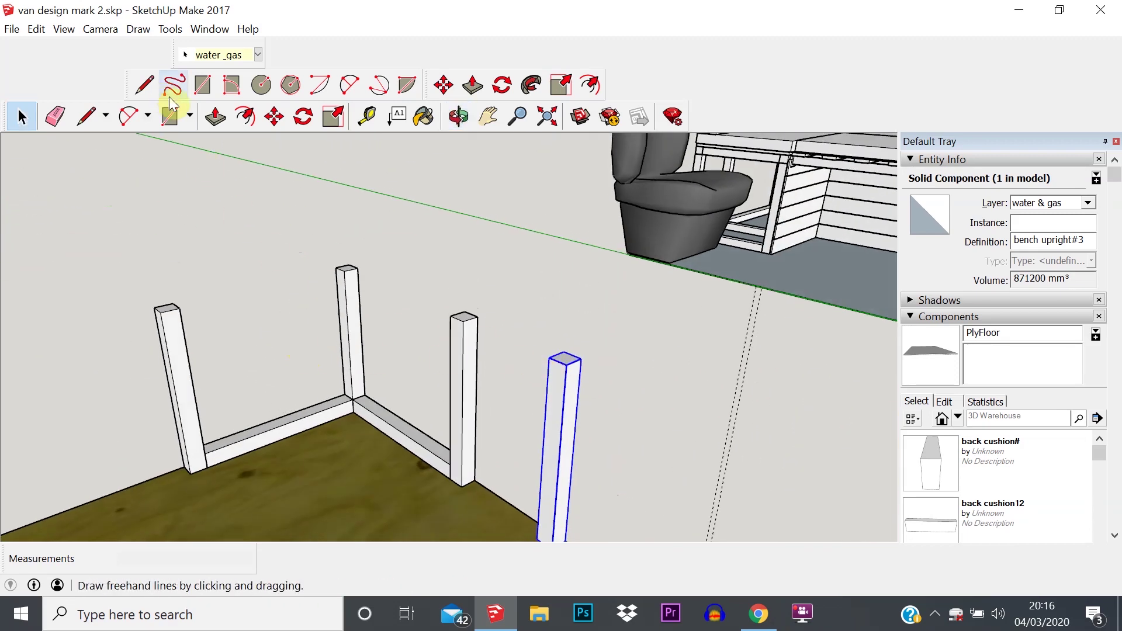
right_click(546, 368)
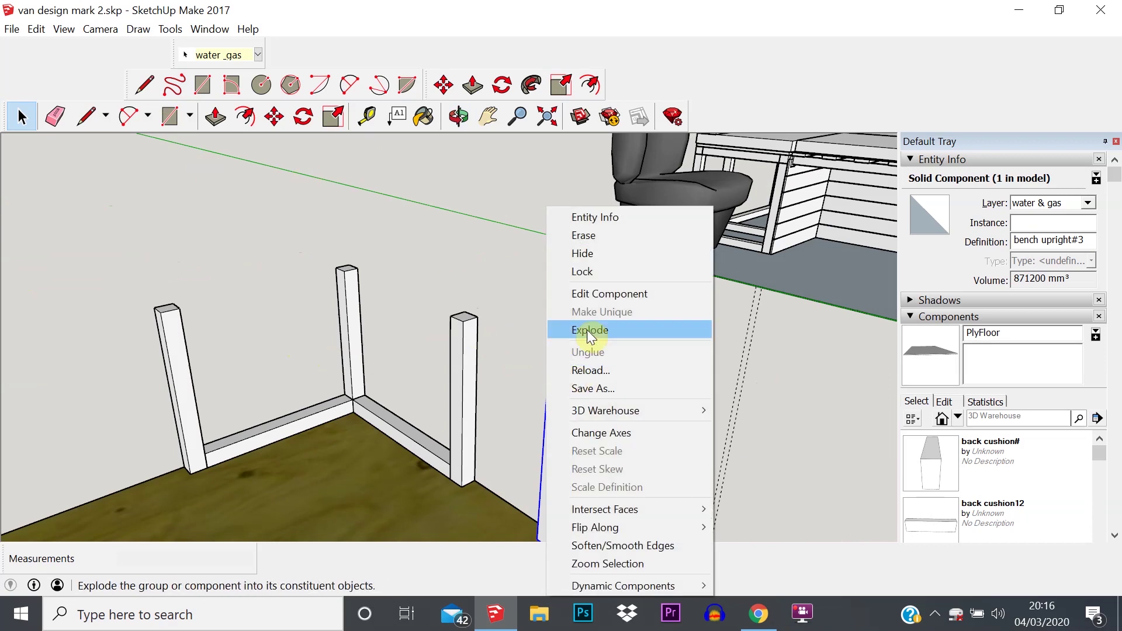
click(564, 293)
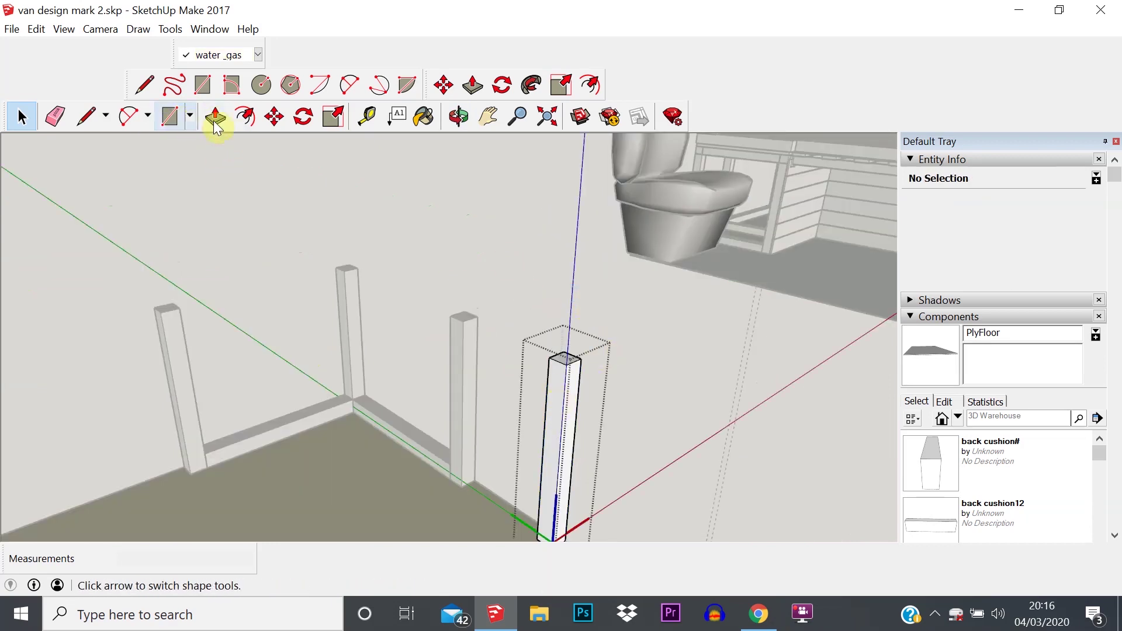
click(216, 117)
click(562, 363)
click(572, 290)
middle_drag(549, 388, 526, 328)
middle_drag(549, 409, 426, 383)
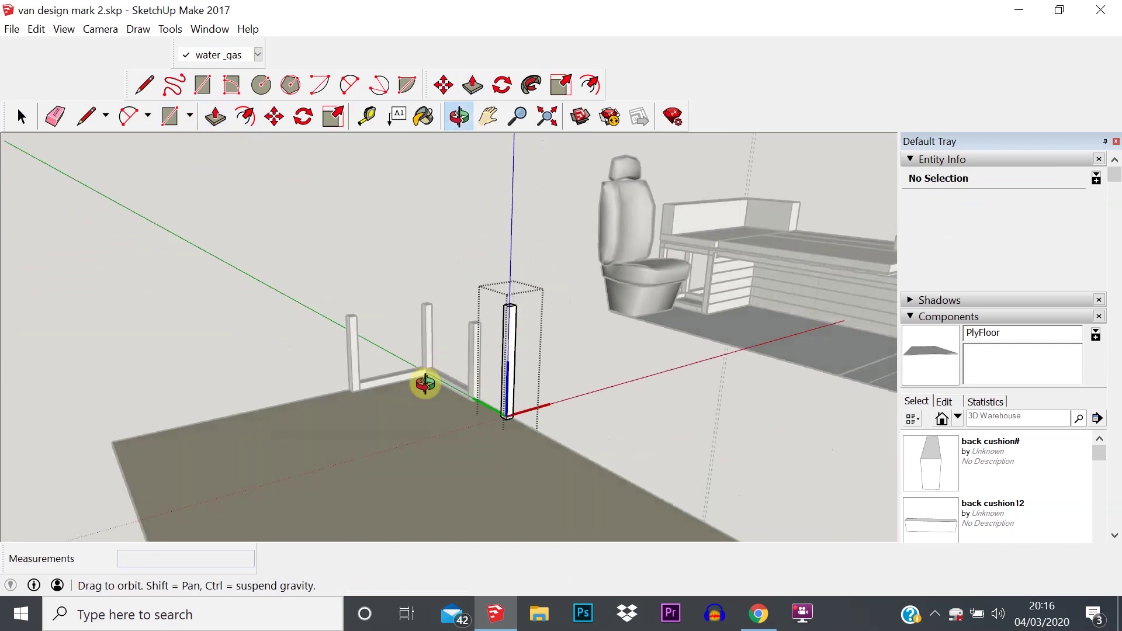
scroll(393, 394, up, 5)
middle_drag(262, 270, 437, 296)
click(22, 118)
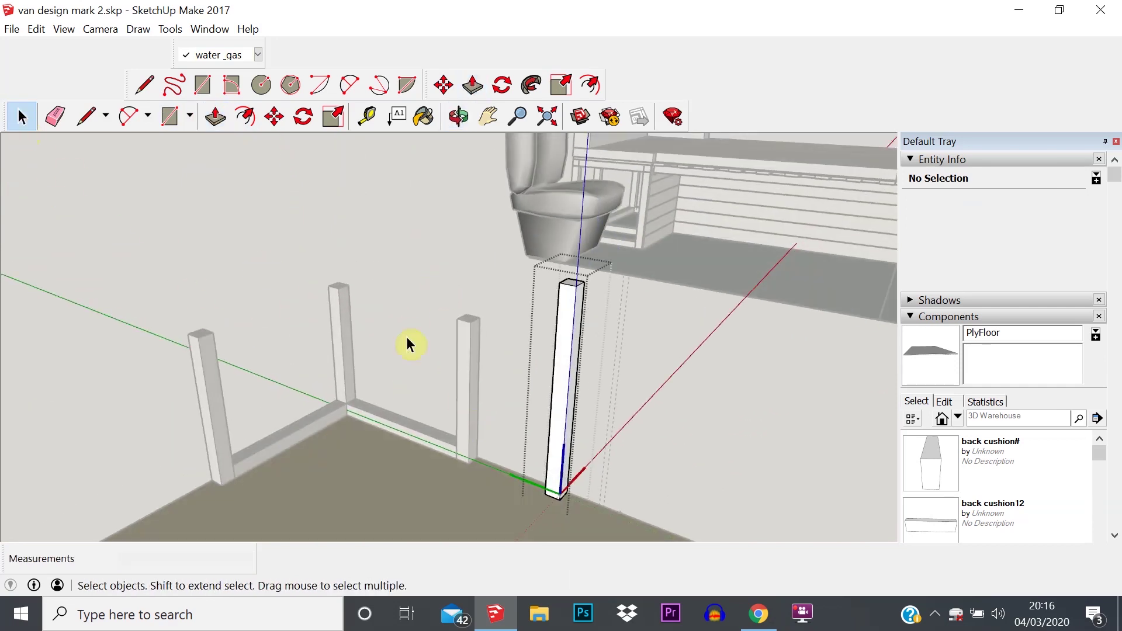
click(210, 212)
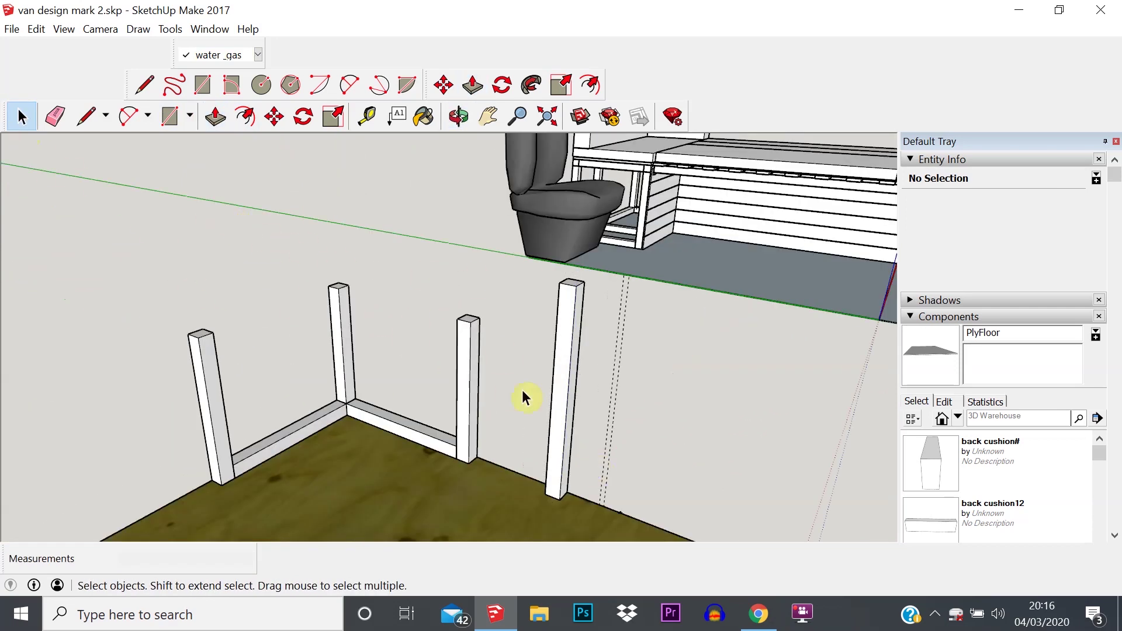
Reopen the unique upright for component editing and examine it beside the shared uprights.
right_click(558, 346)
click(605, 294)
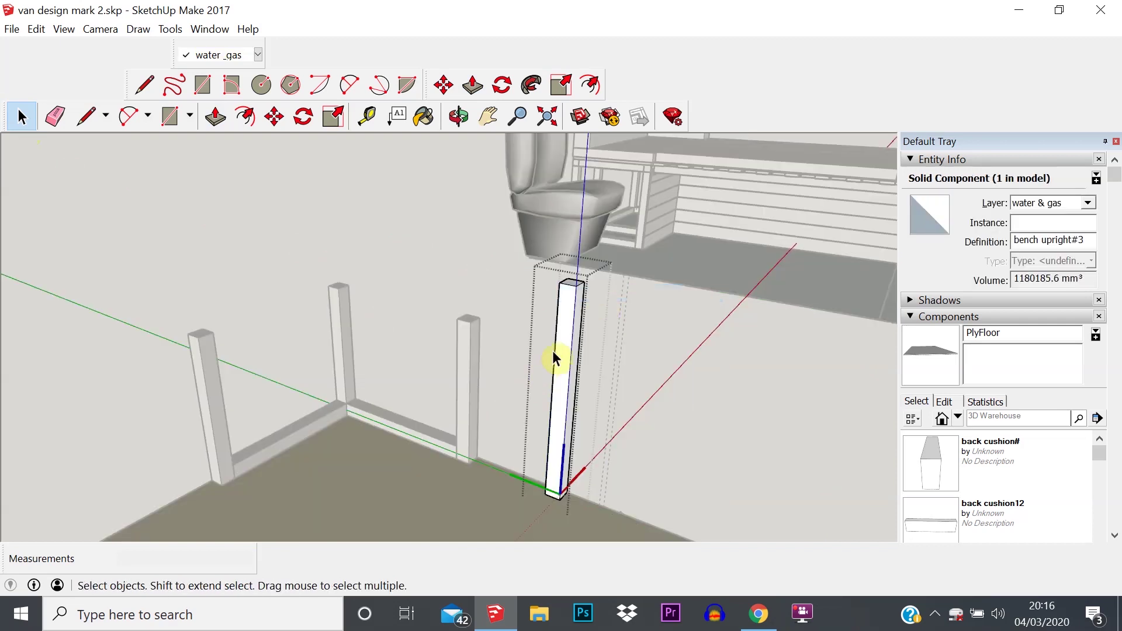
middle_drag(556, 355, 389, 325)
middle_drag(363, 242, 586, 358)
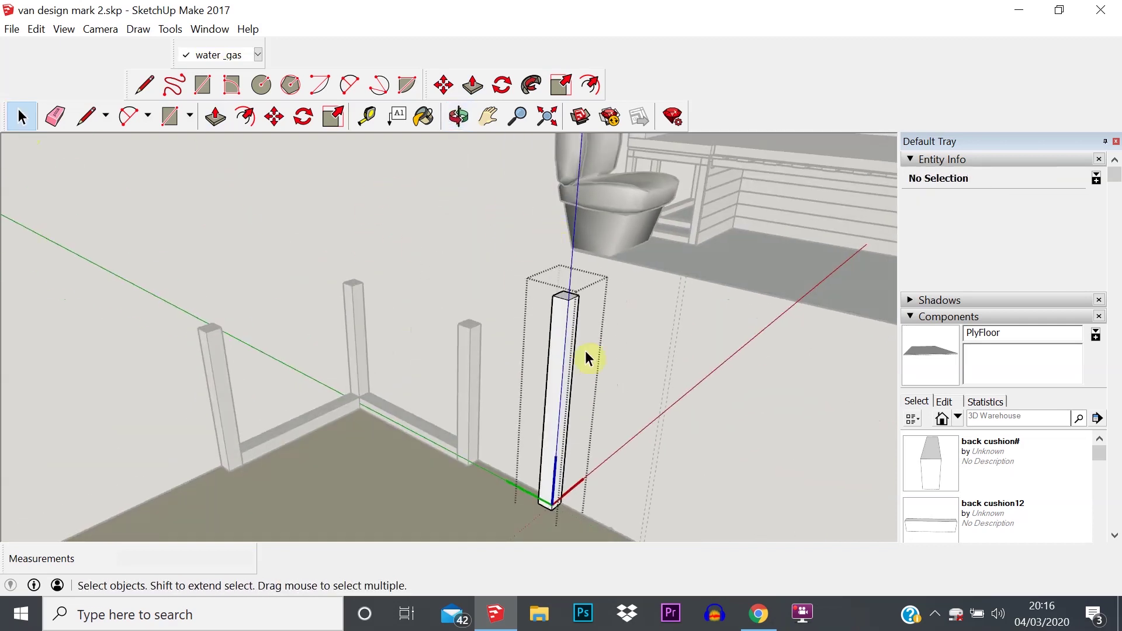
middle_drag(437, 469, 290, 348)
middle_drag(158, 351, 363, 390)
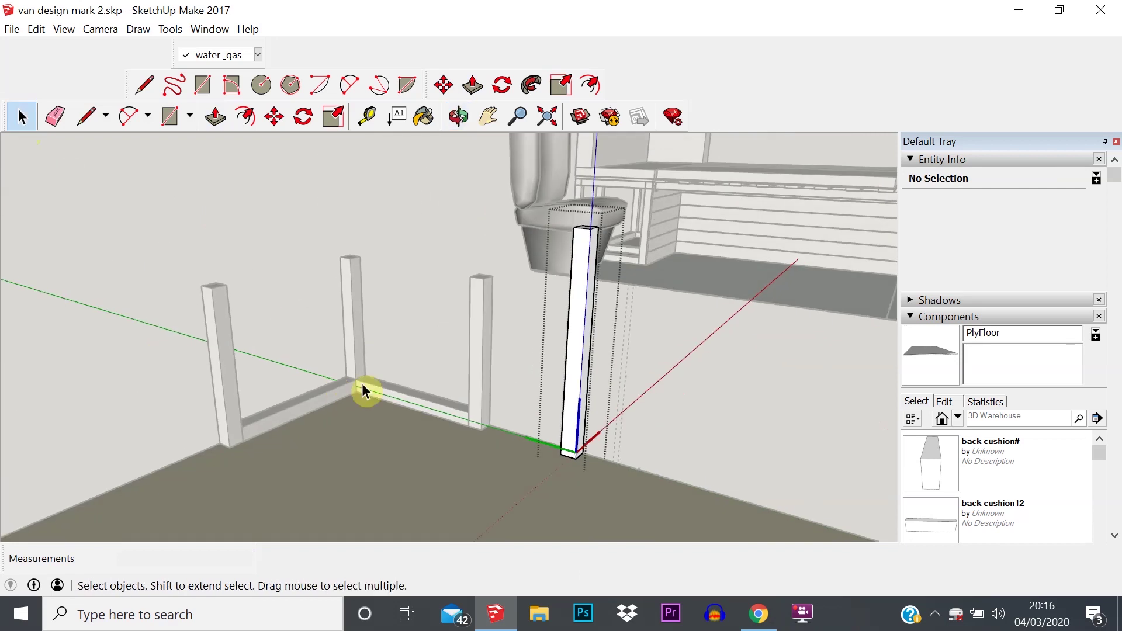
middle_drag(312, 422, 577, 308)
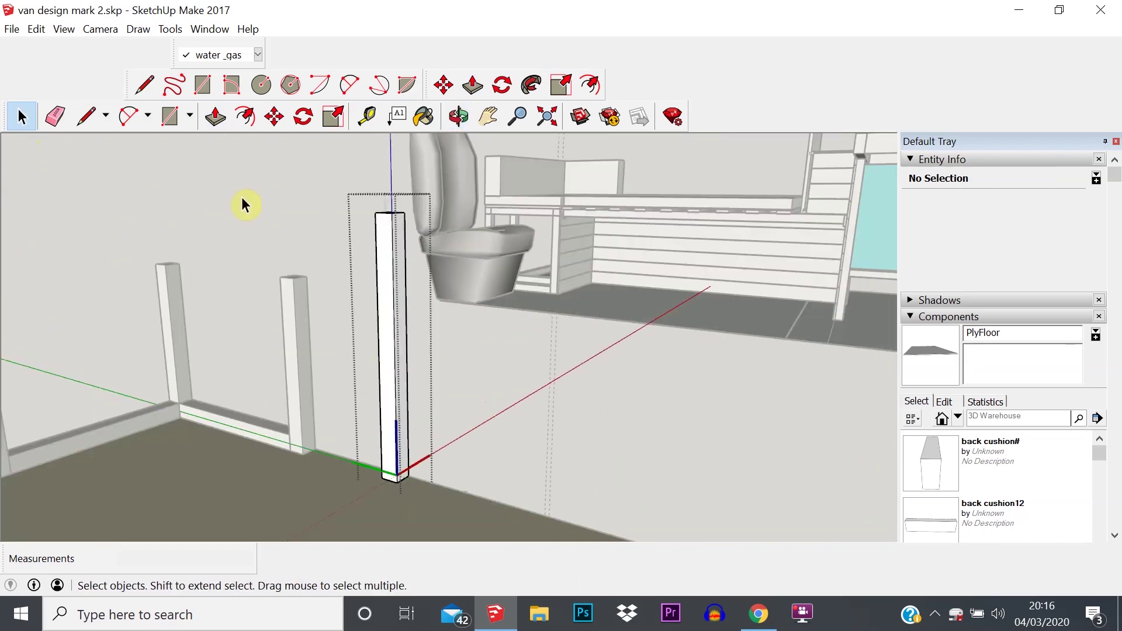
Close the component editing and view the bench frame alongside the finished van furniture.
scroll(241, 199, down, 3)
scroll(501, 355, down, 3)
scroll(489, 355, down, 3)
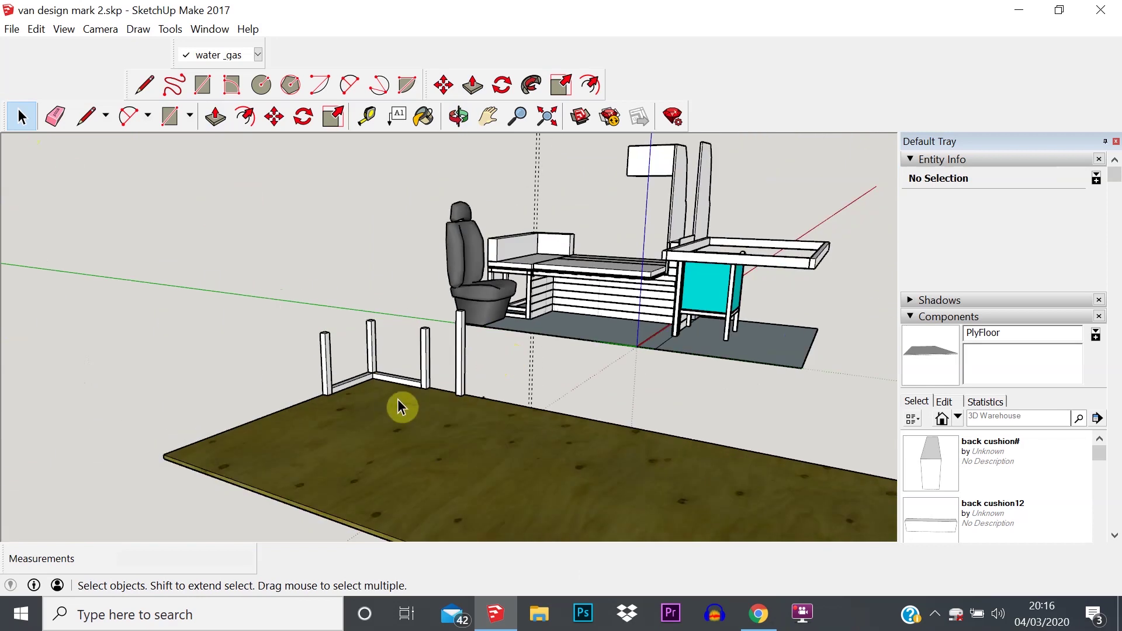
middle_drag(397, 399, 321, 442)
scroll(332, 449, up, 2)
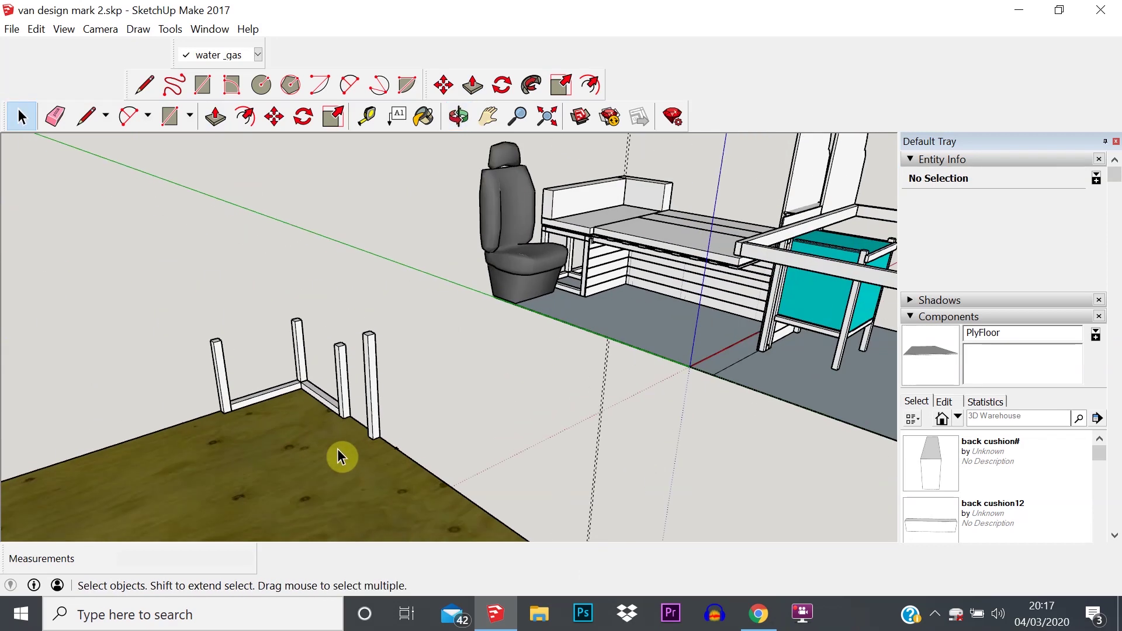
scroll(292, 476, down, 2)
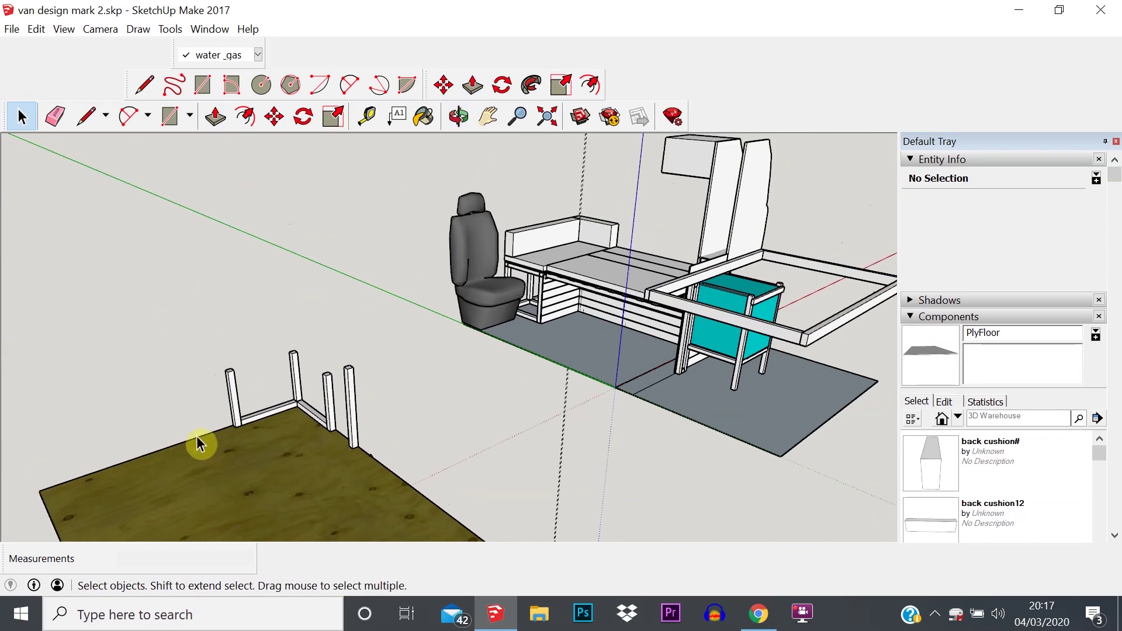
Examine the bench frame's uprights and rails at the plywood floor's corner from several sides.
middle_drag(179, 423, 444, 447)
scroll(445, 447, up, 5)
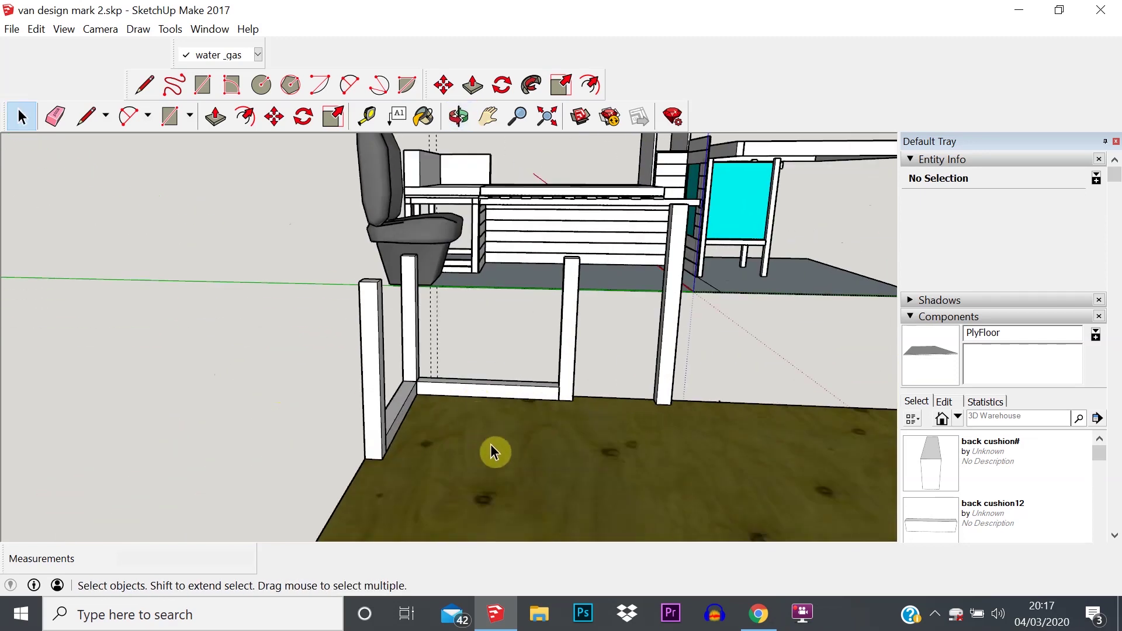
scroll(510, 405, up, 1)
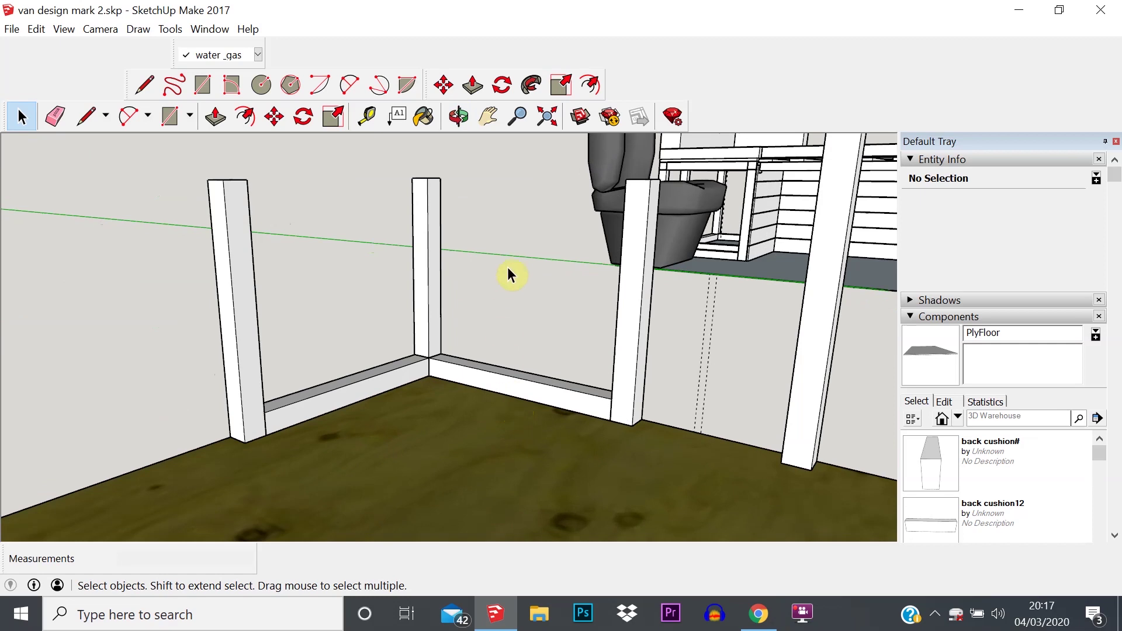
middle_drag(506, 265, 524, 281)
scroll(446, 351, down, 3)
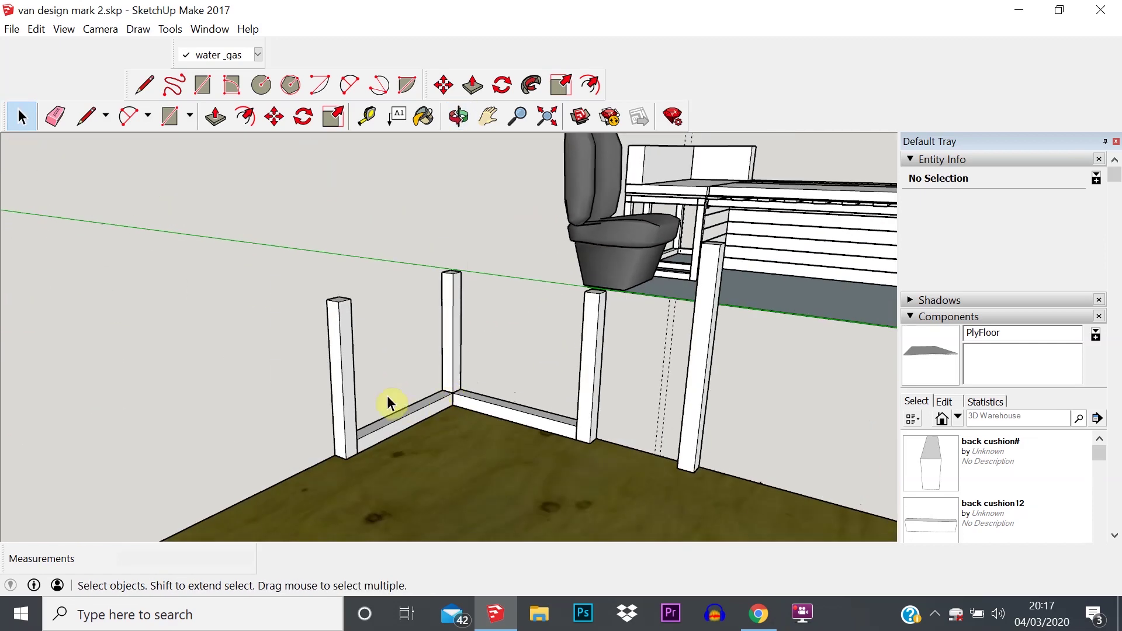
scroll(387, 397, up, 2)
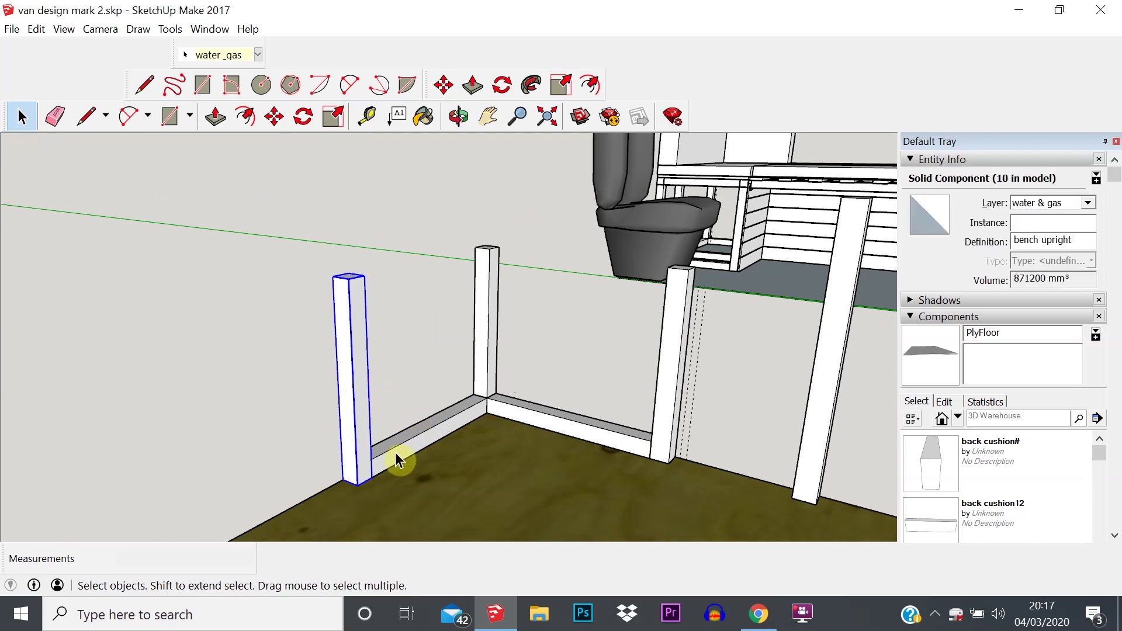
middle_drag(496, 356, 471, 383)
middle_drag(539, 448, 476, 445)
Move the end bench upright on the floor's short edge about 98 mm inward, away from its rail.
click(624, 311)
click(545, 447)
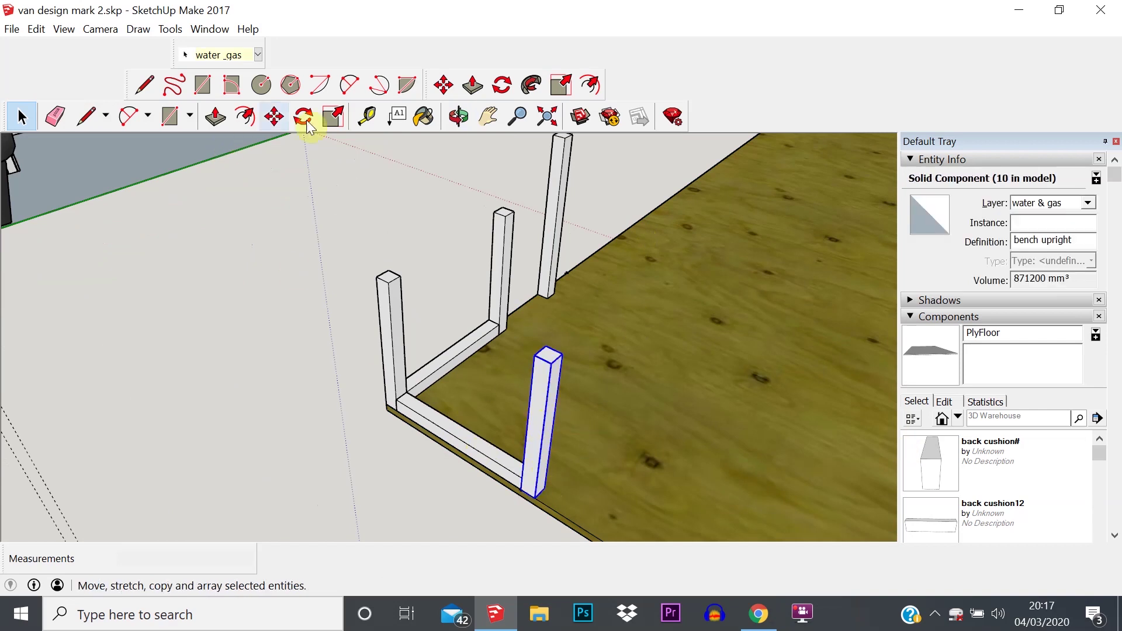
click(274, 116)
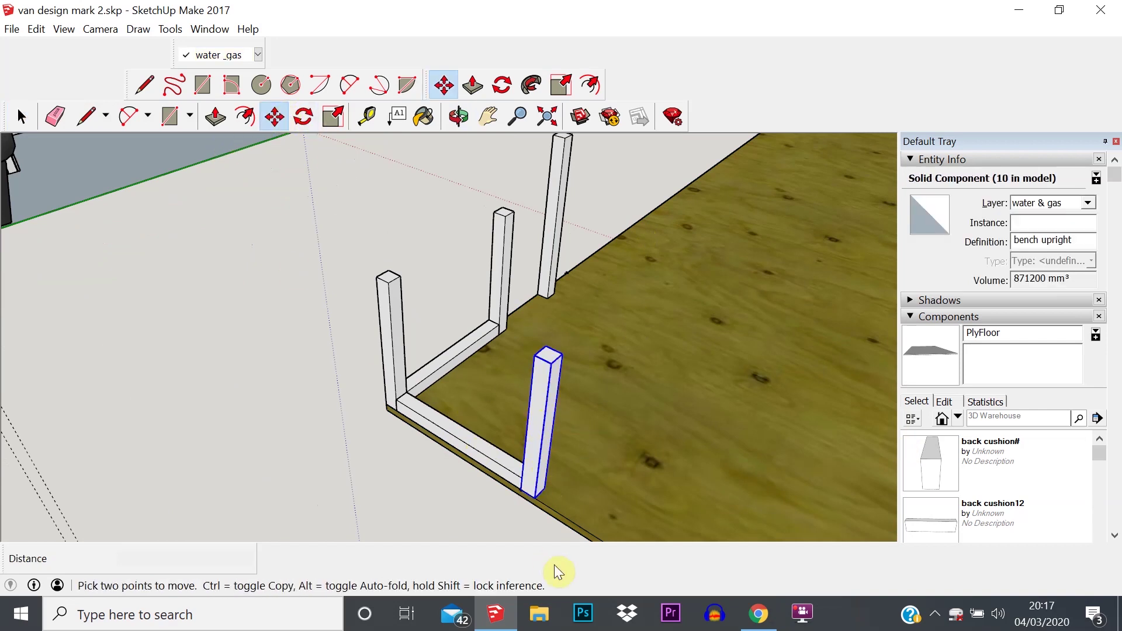
click(533, 498)
click(556, 475)
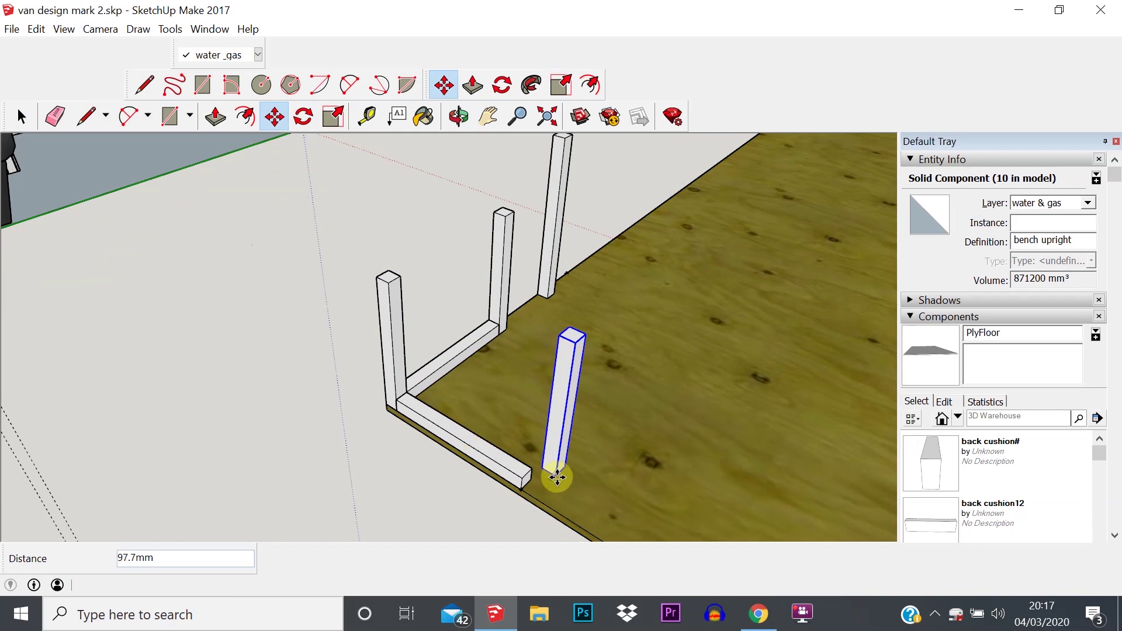
click(452, 437)
key(Escape)
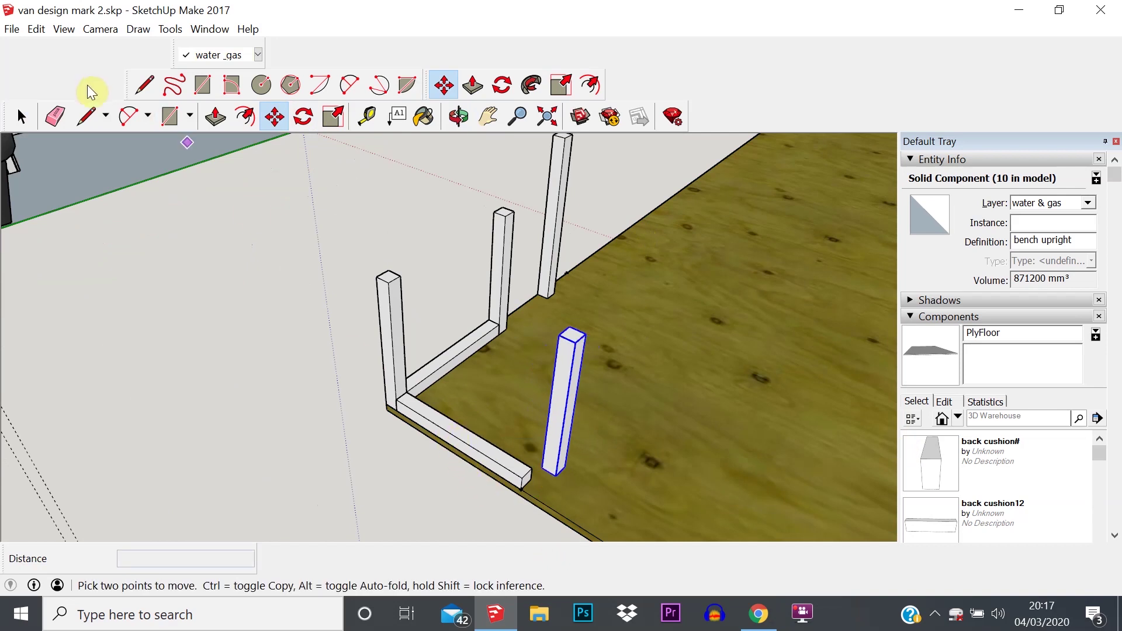
Move the SideSupport rail along the floor's short edge inward so its end meets the displaced upright.
click(19, 112)
click(437, 433)
click(274, 117)
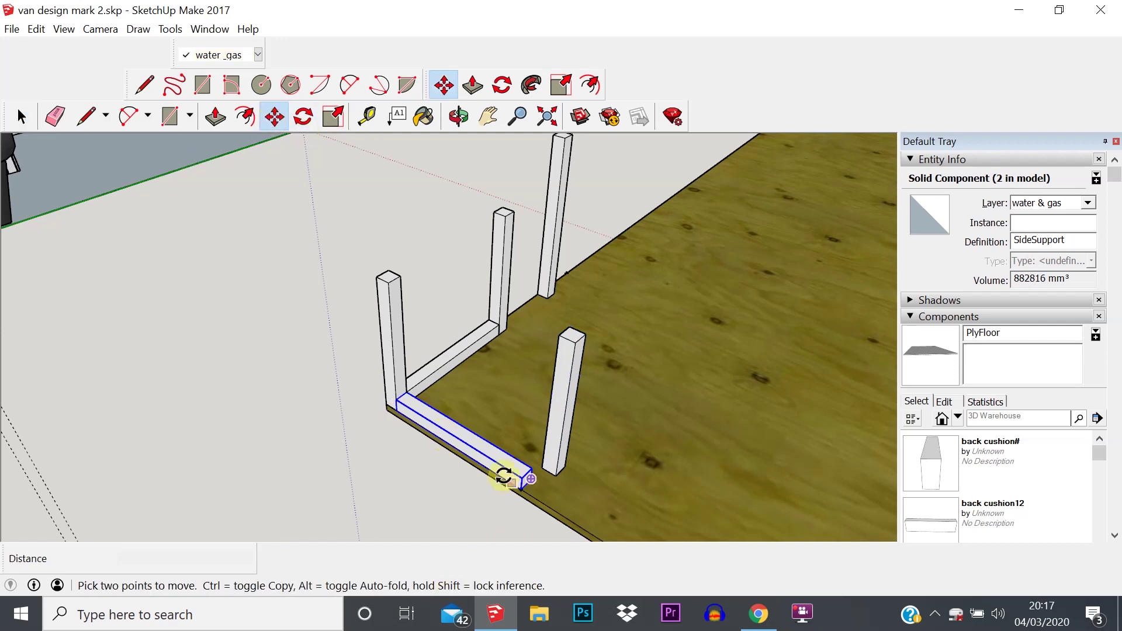
click(522, 492)
click(543, 464)
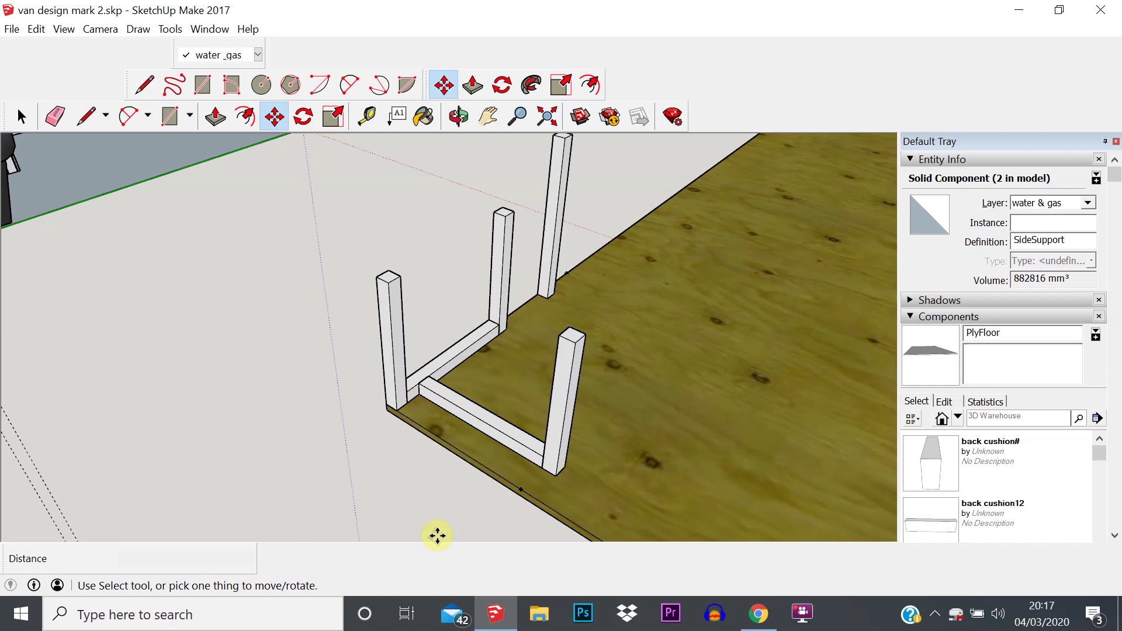
middle_drag(539, 401, 496, 374)
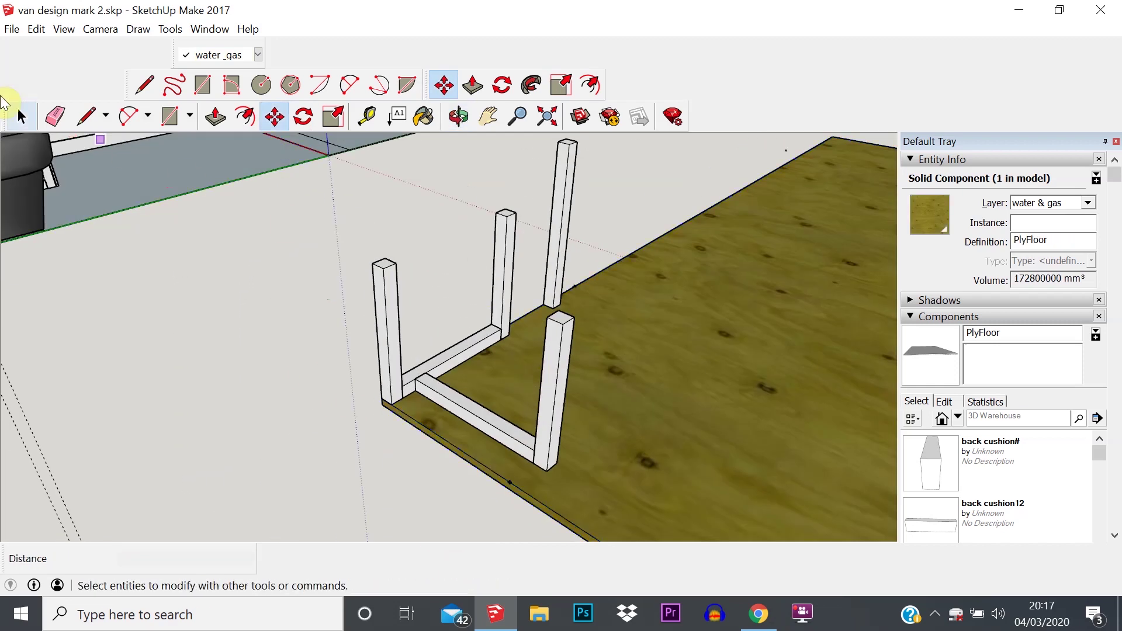
Undo the separate moves of the side rail and the end upright.
click(21, 117)
key(ctrl+z)
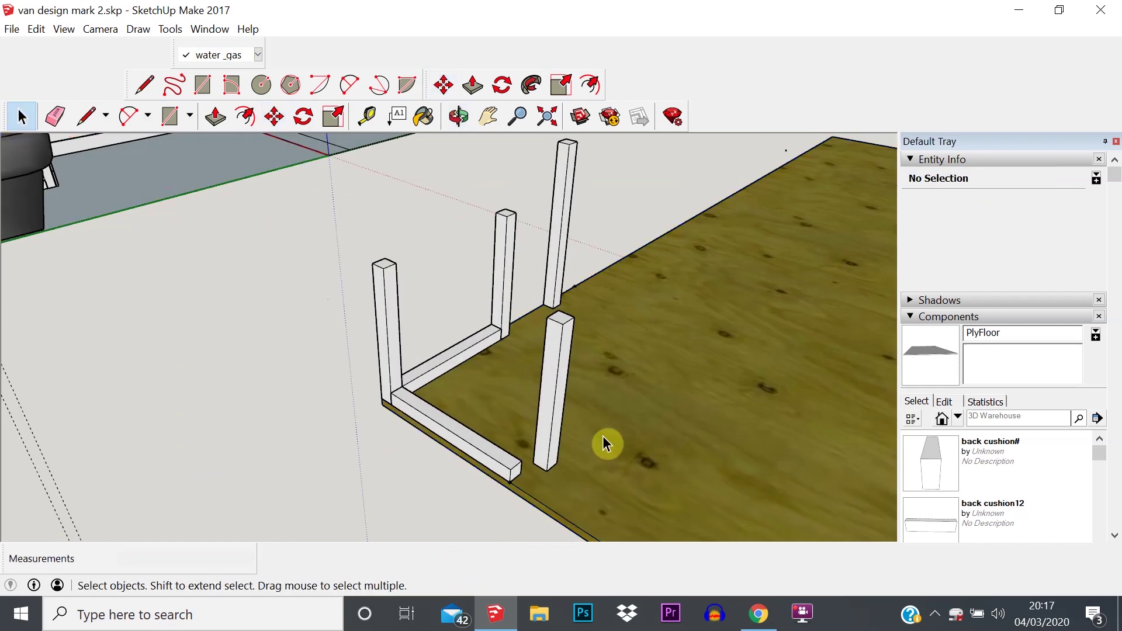
key(ctrl+z)
Select all six bench frame components and try to move them together across the plywood floor.
click(521, 385)
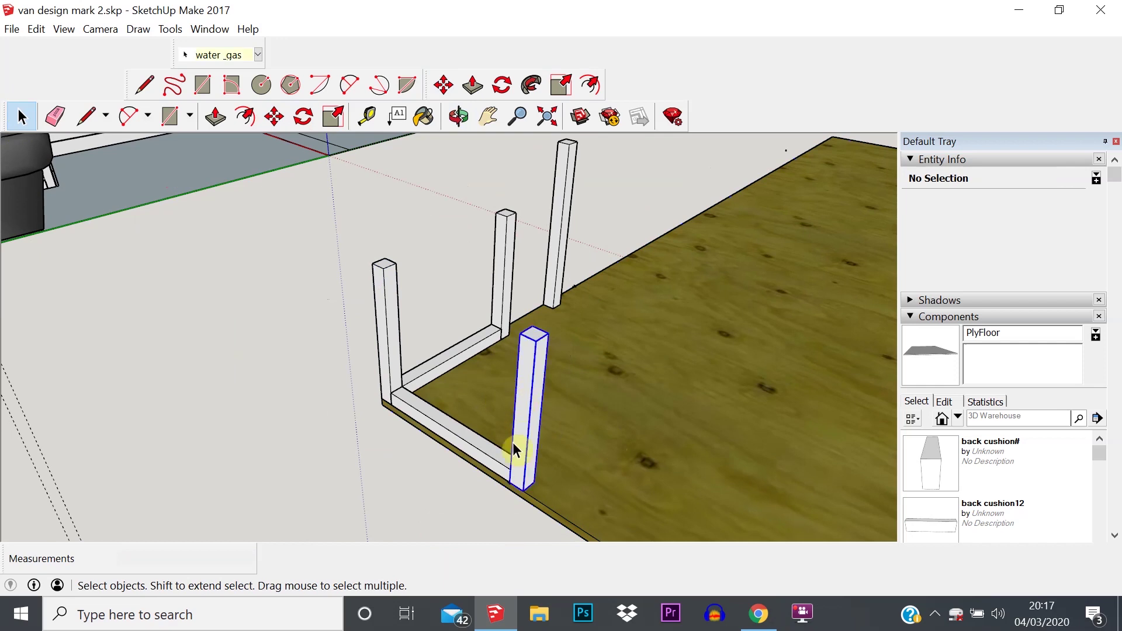
shift+click(448, 428)
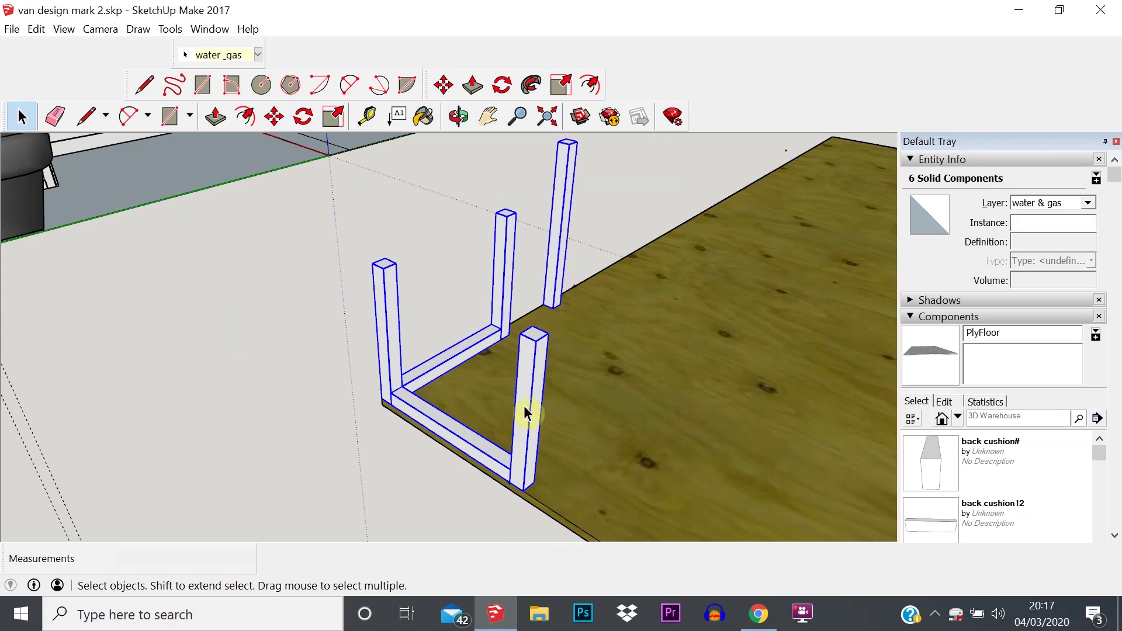
click(277, 117)
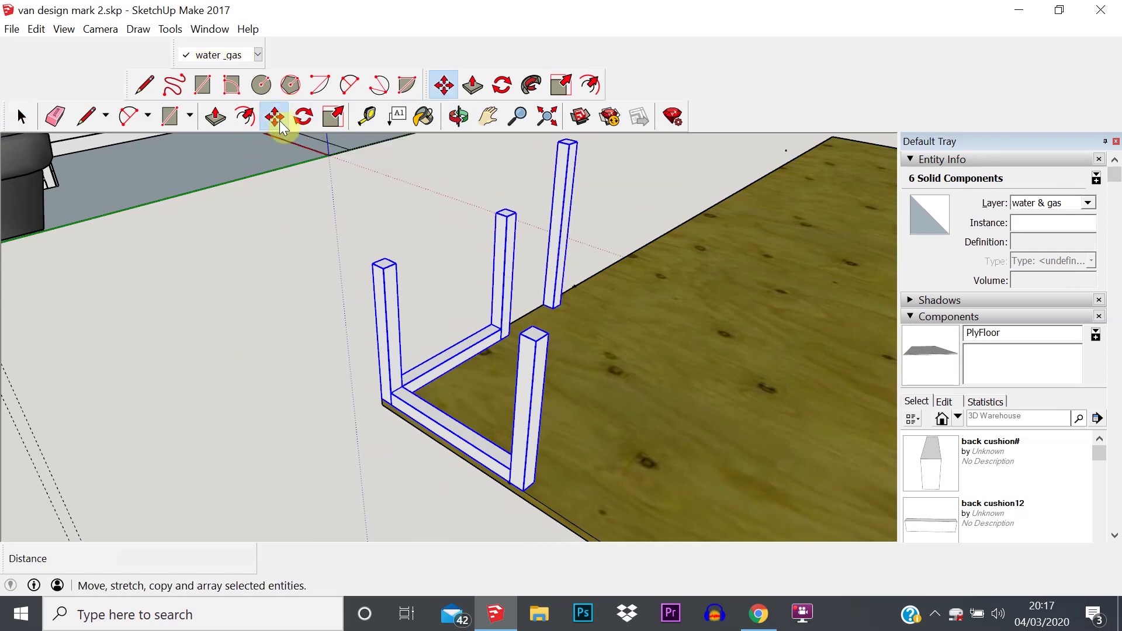
click(524, 489)
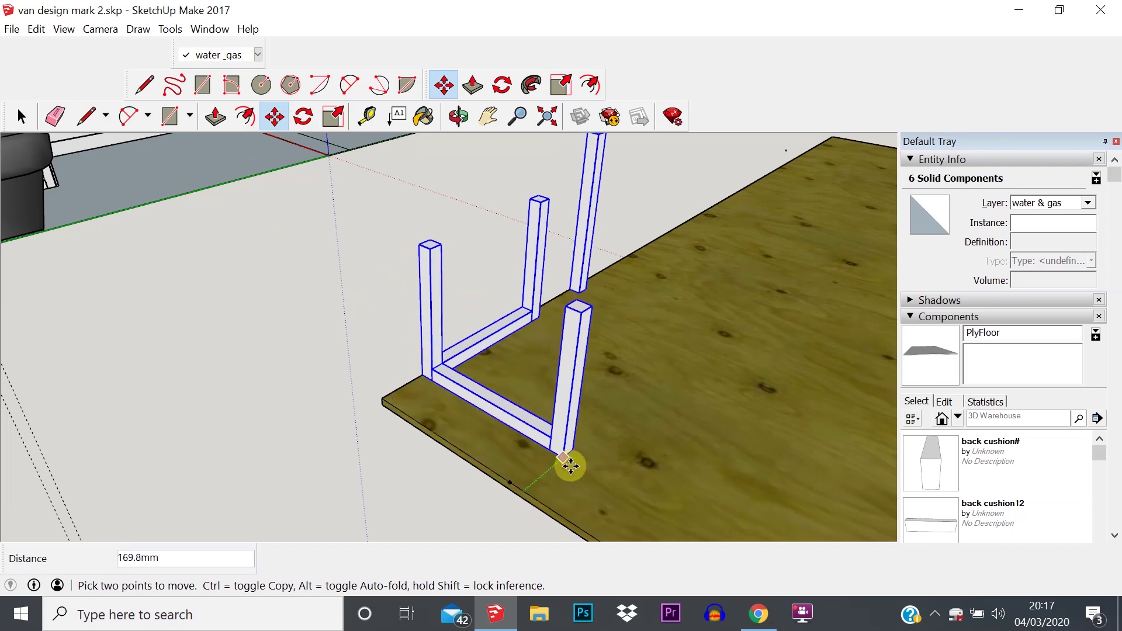
key(Escape)
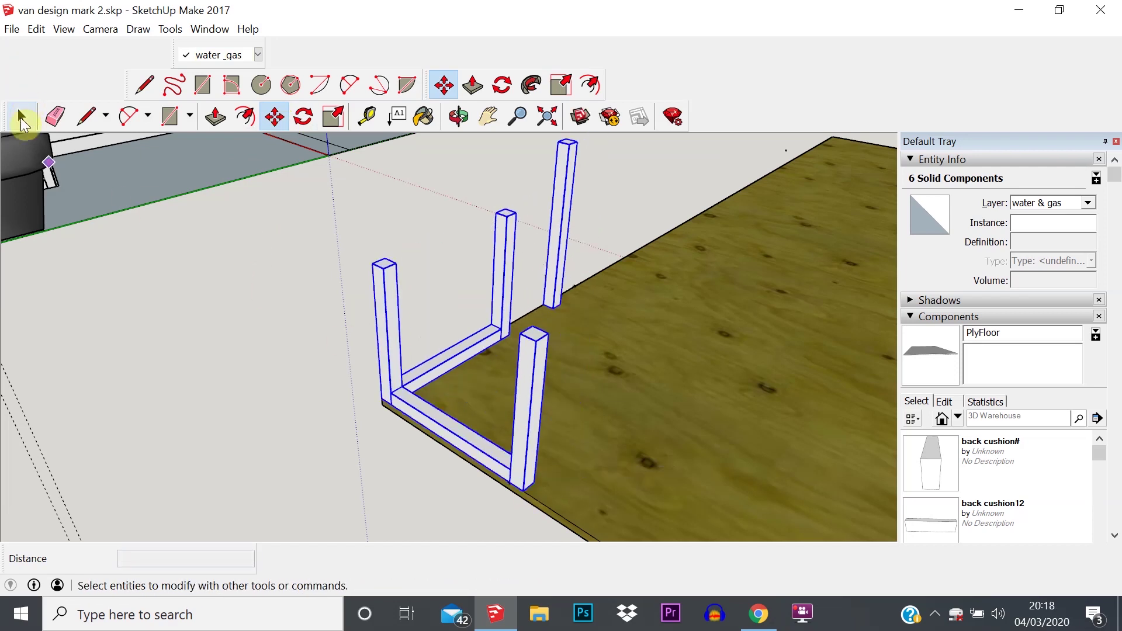
Combine the six selected bench frame components into one group.
right_click(525, 422)
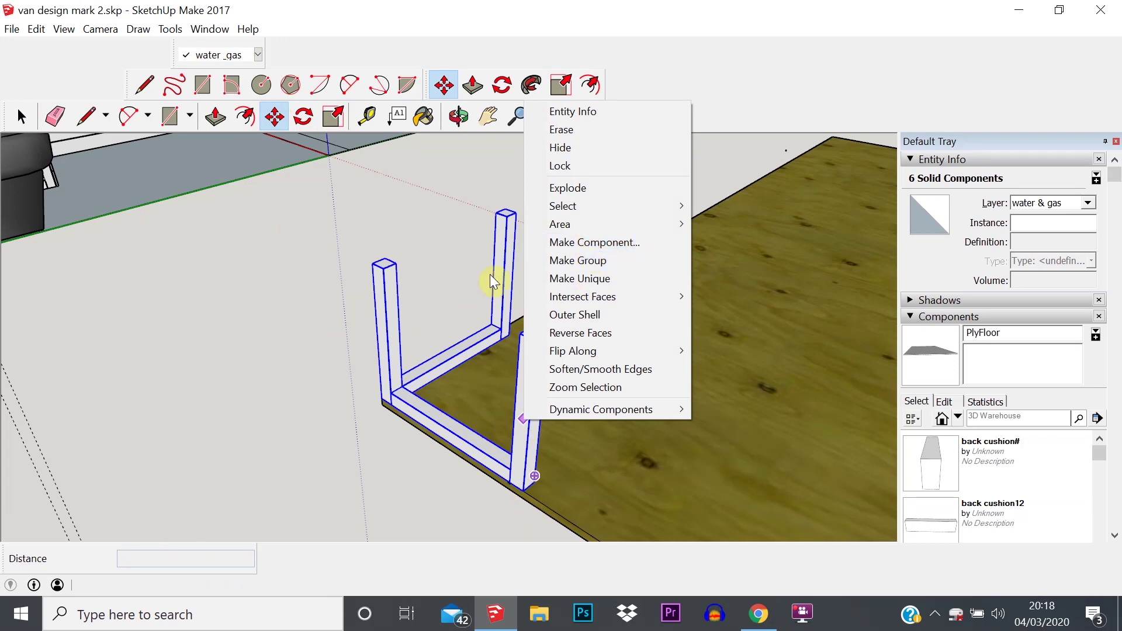
click(270, 237)
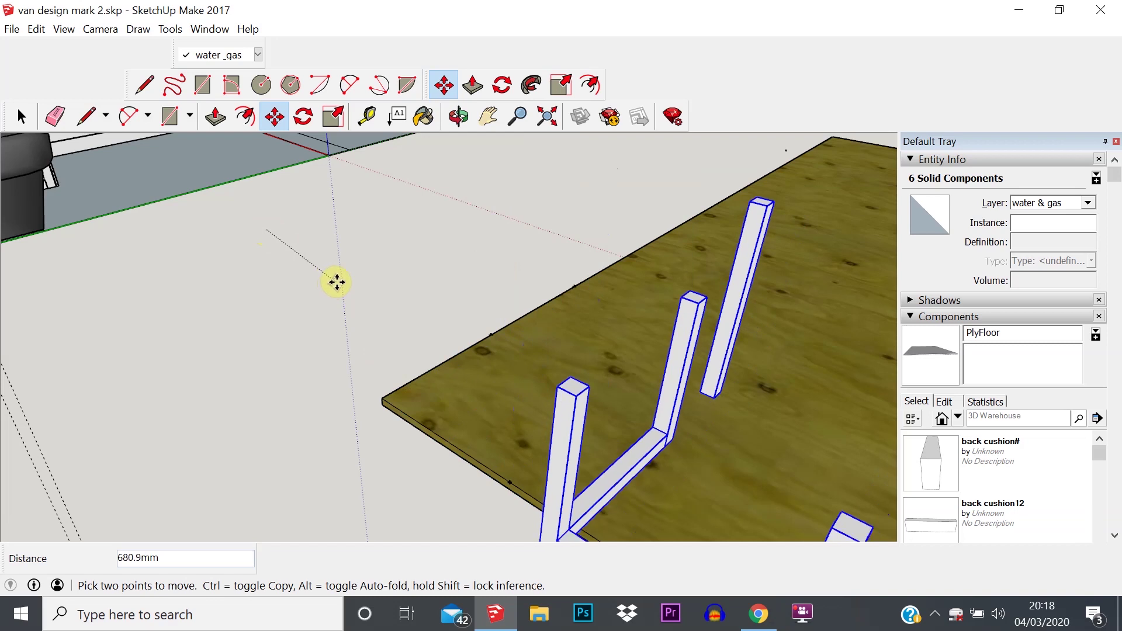
key(Escape)
right_click(534, 369)
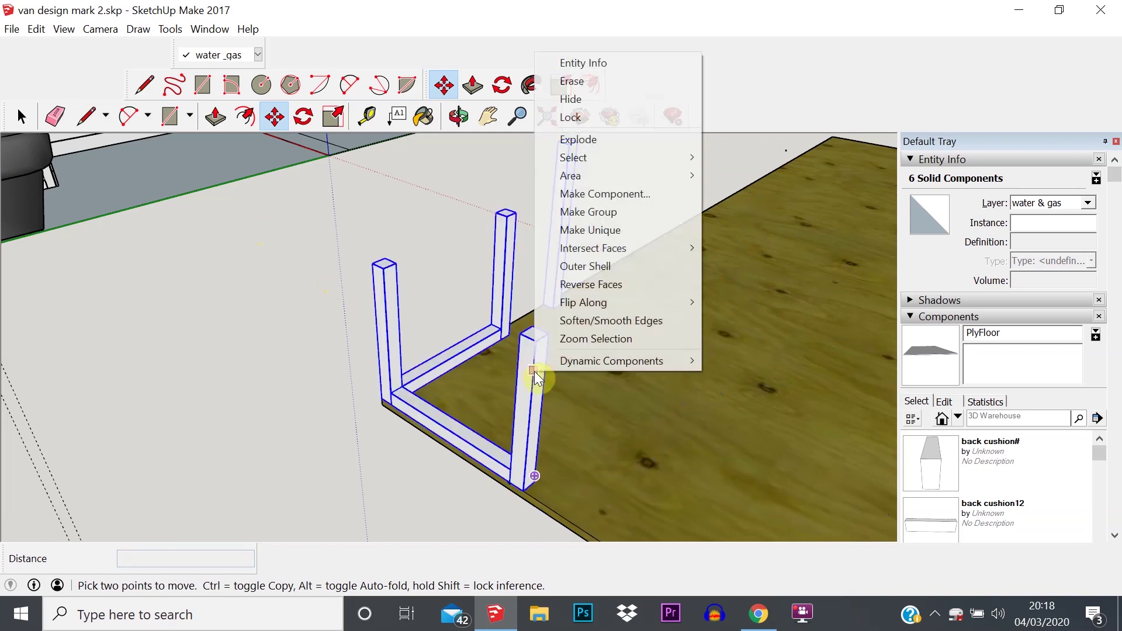
click(594, 213)
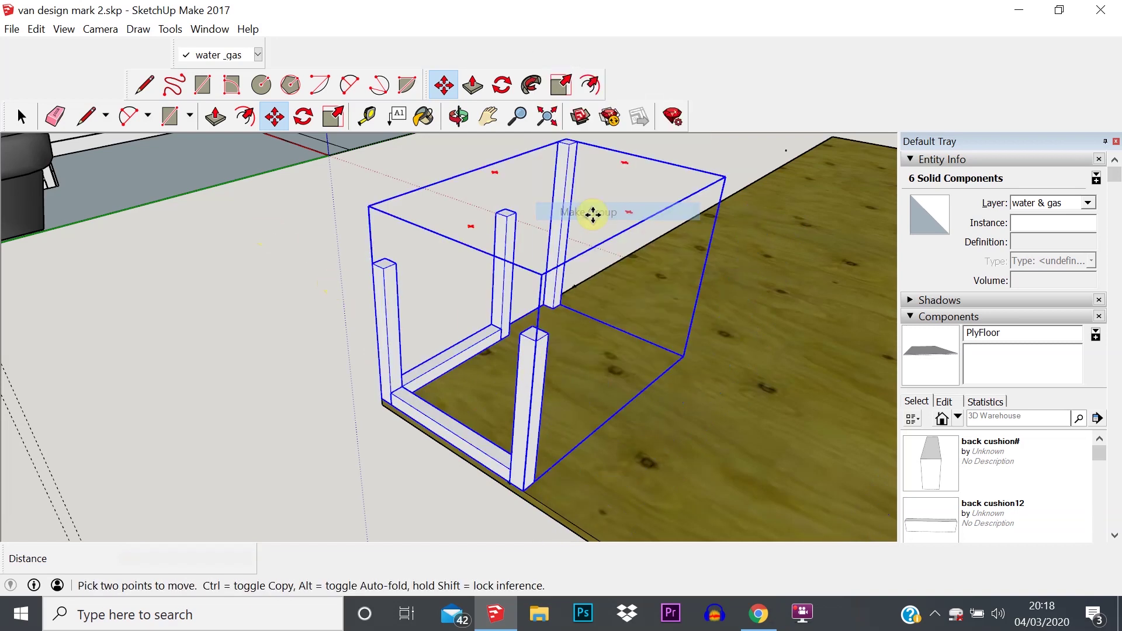
Select the bench frame group as one object, examine it from several sides, and deselect it.
middle_drag(730, 409, 739, 366)
click(21, 116)
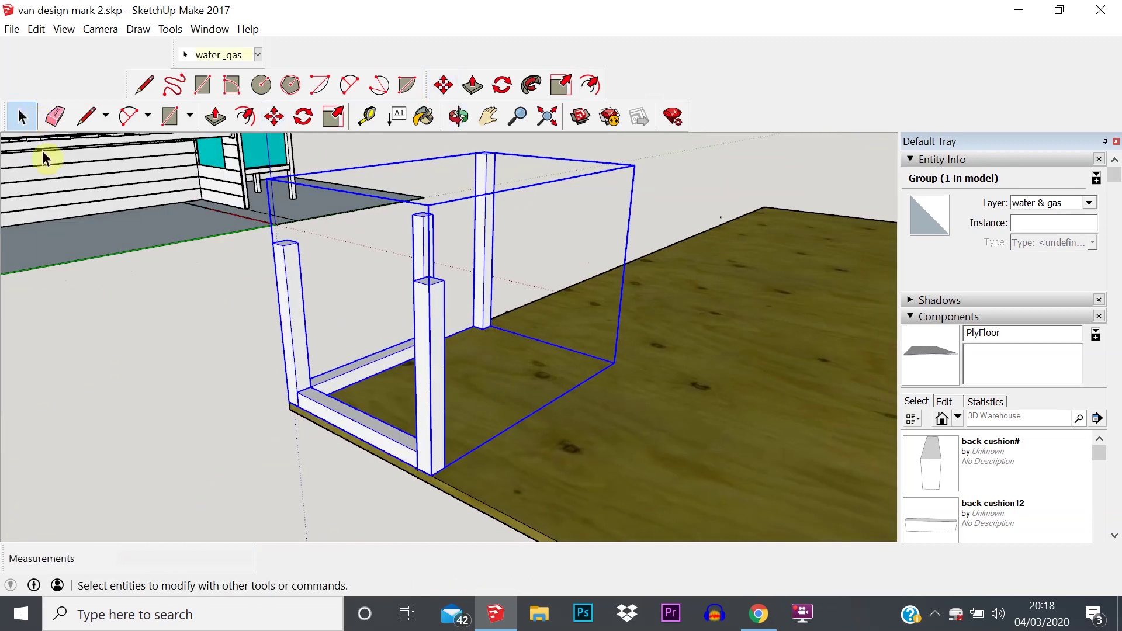
click(193, 286)
click(420, 400)
middle_drag(340, 315, 552, 281)
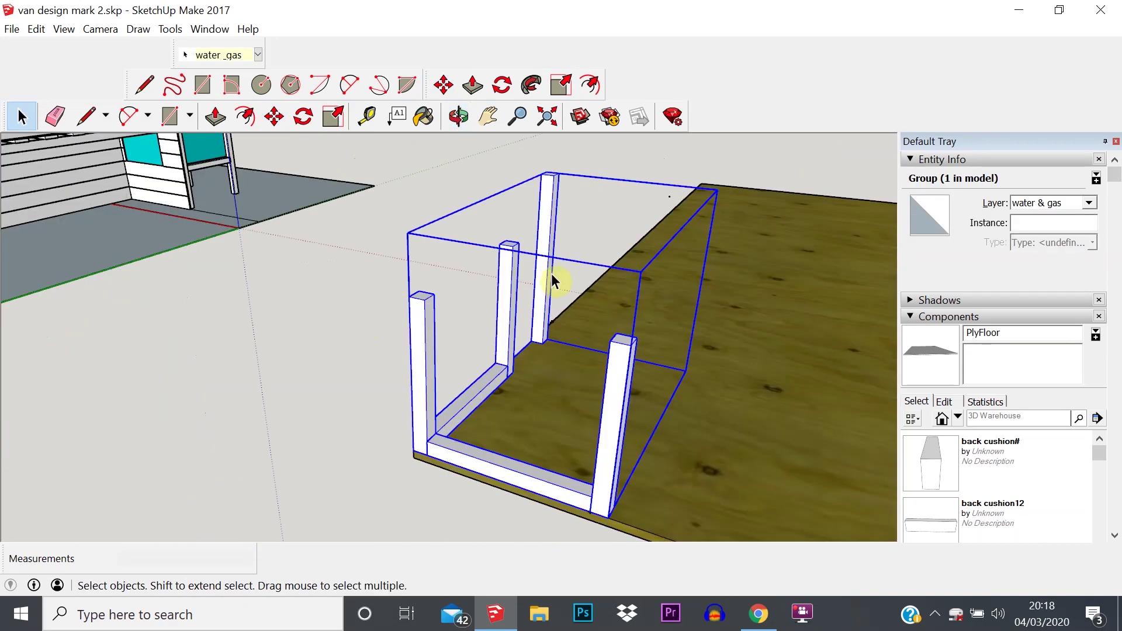
middle_drag(695, 323, 325, 387)
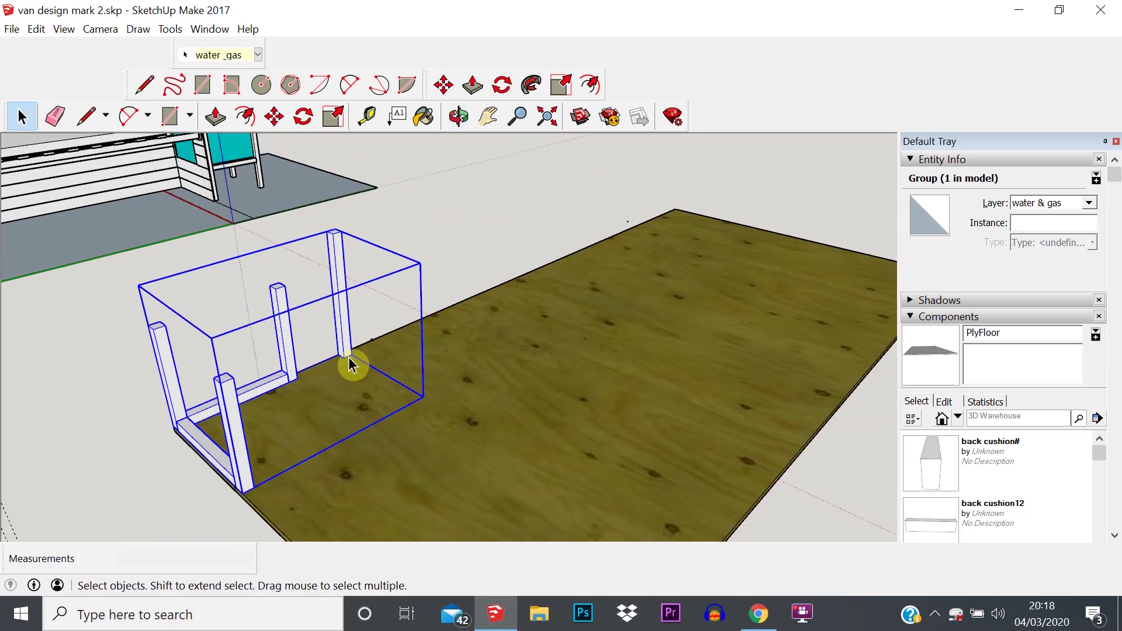
click(297, 316)
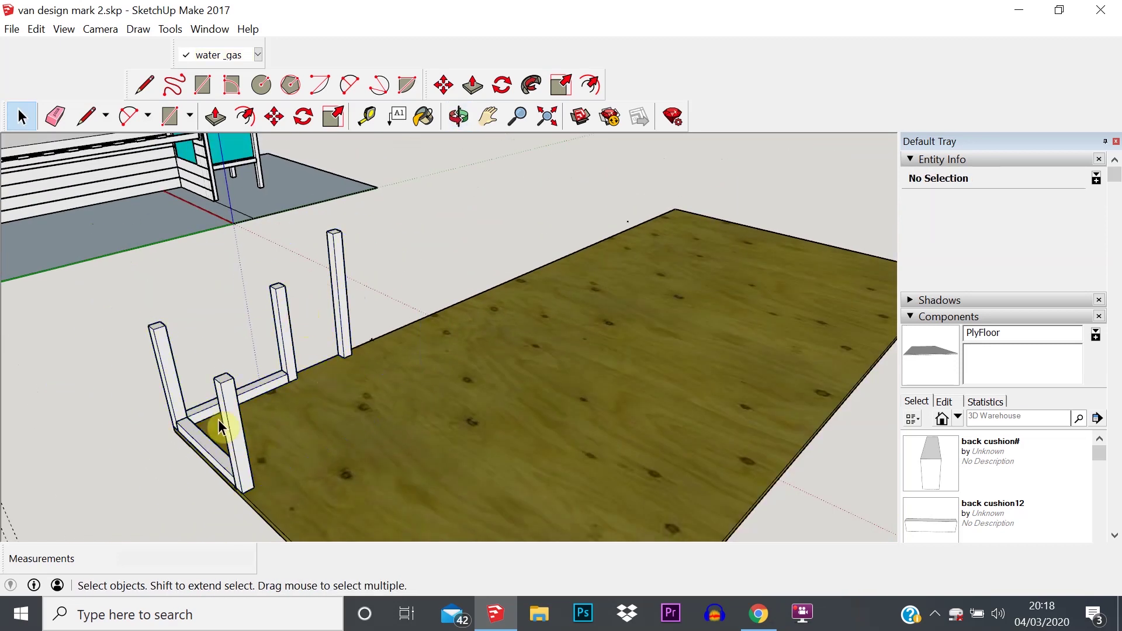
Open the bench frame group for editing, inspect the tall upright's component options inside it, and close the group.
right_click(240, 434)
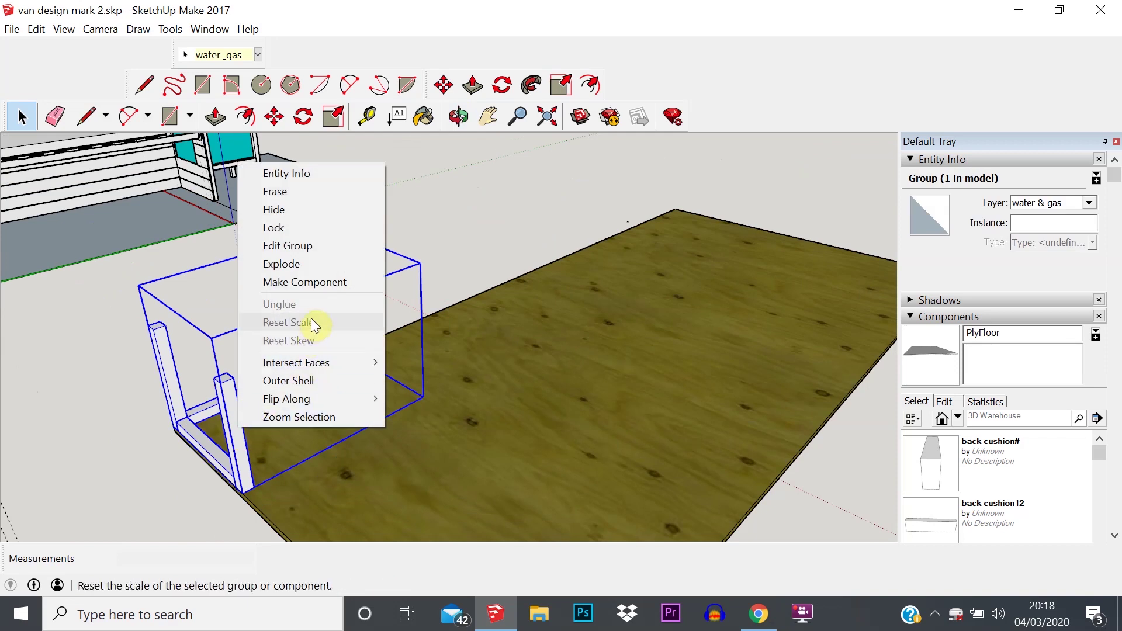
click(294, 249)
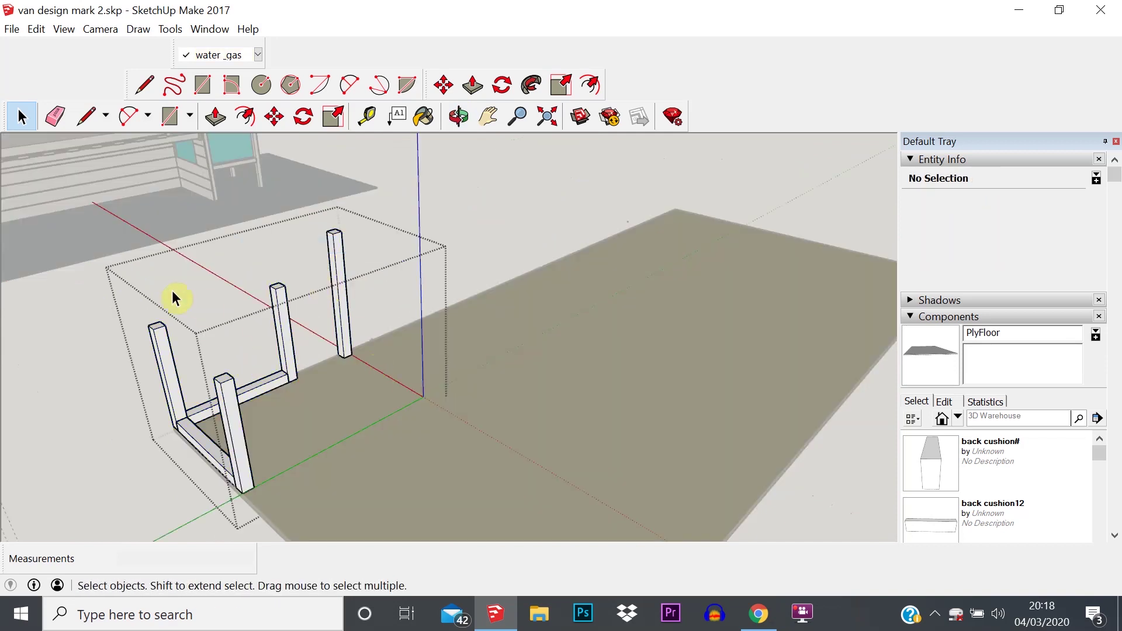
scroll(306, 319, up, 2)
click(353, 284)
right_click(353, 285)
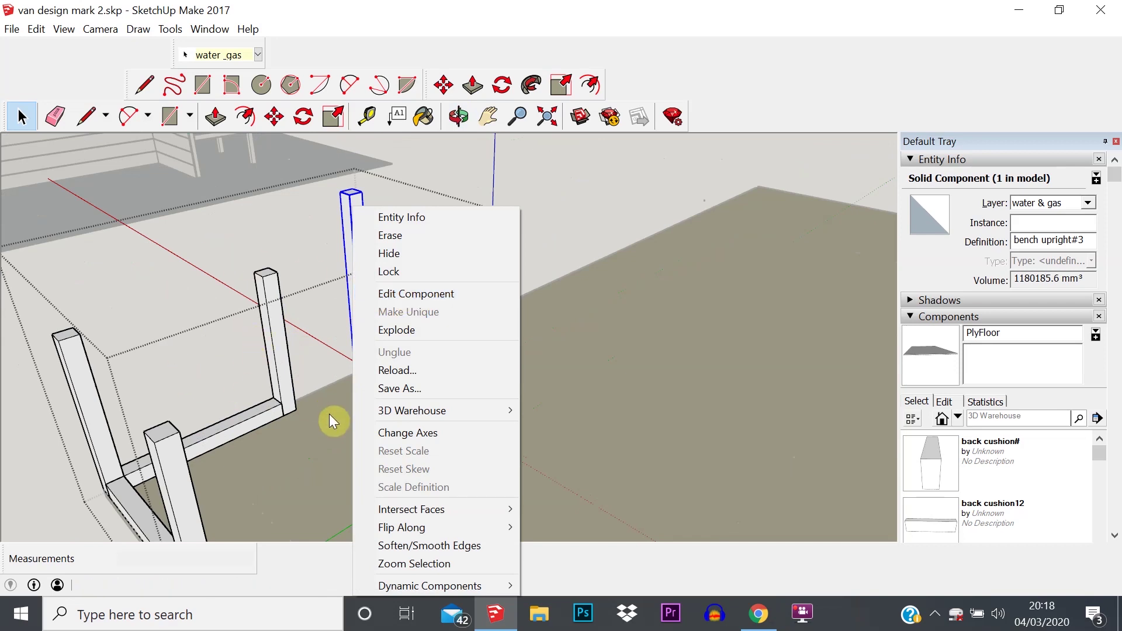
click(116, 251)
scroll(276, 434, up, 2)
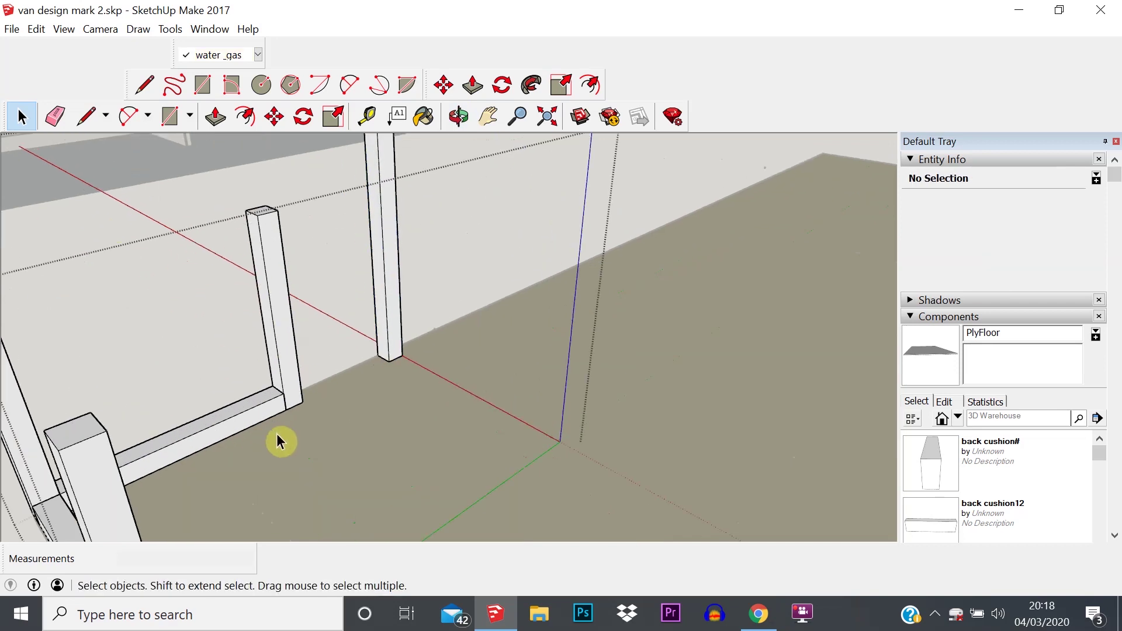
scroll(280, 424, down, 3)
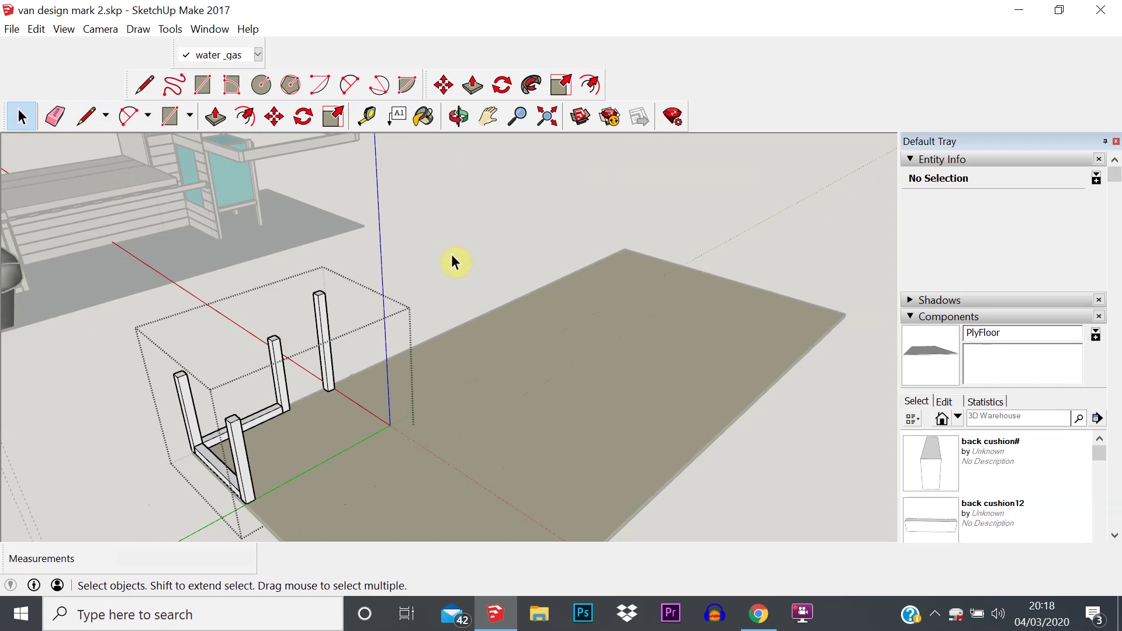
click(451, 255)
Examine the grouped bench frame on the plywood floor alongside the finished van furniture.
middle_drag(413, 408, 493, 366)
scroll(507, 384, down, 4)
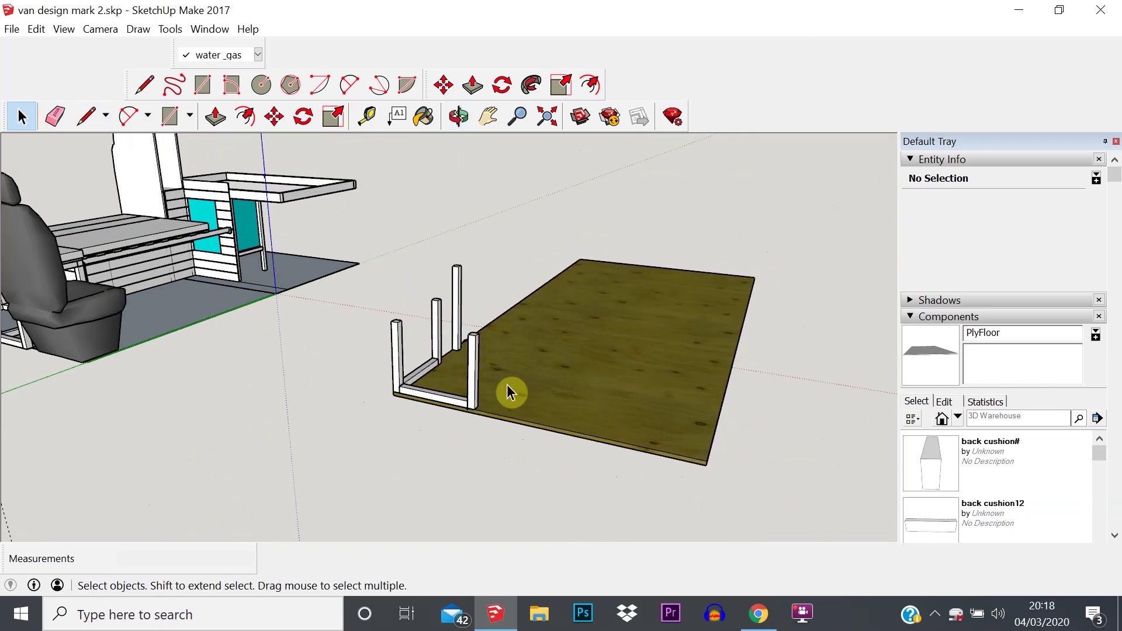
middle_drag(562, 392, 451, 253)
middle_drag(409, 264, 329, 310)
middle_drag(599, 339, 380, 251)
scroll(380, 251, down, 5)
middle_drag(306, 363, 360, 403)
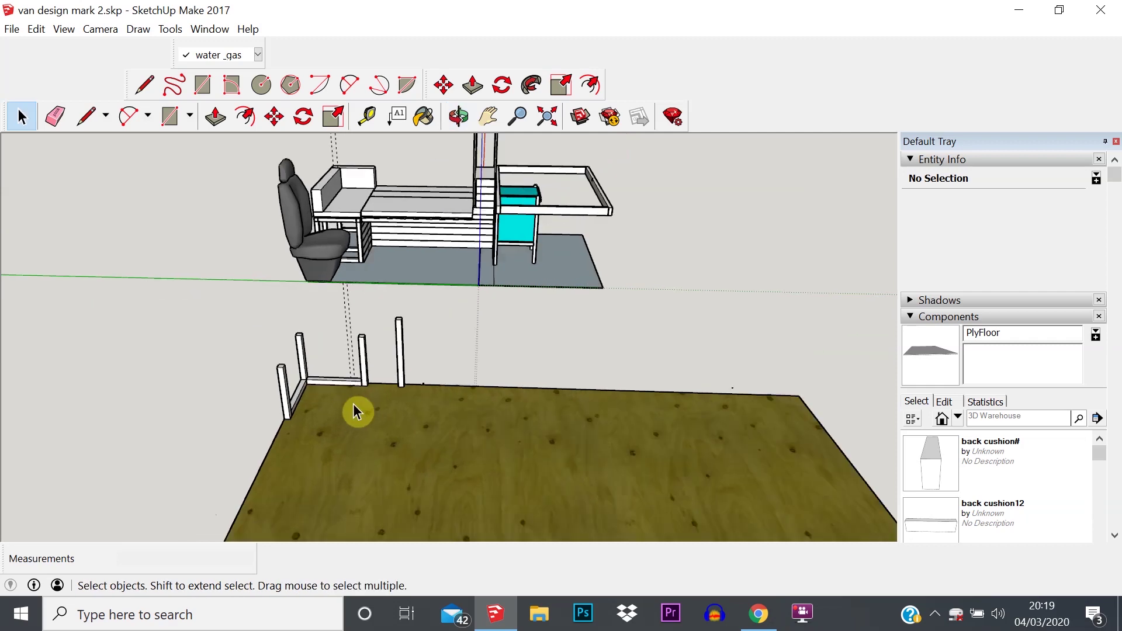
scroll(353, 404, up, 3)
scroll(398, 229, down, 4)
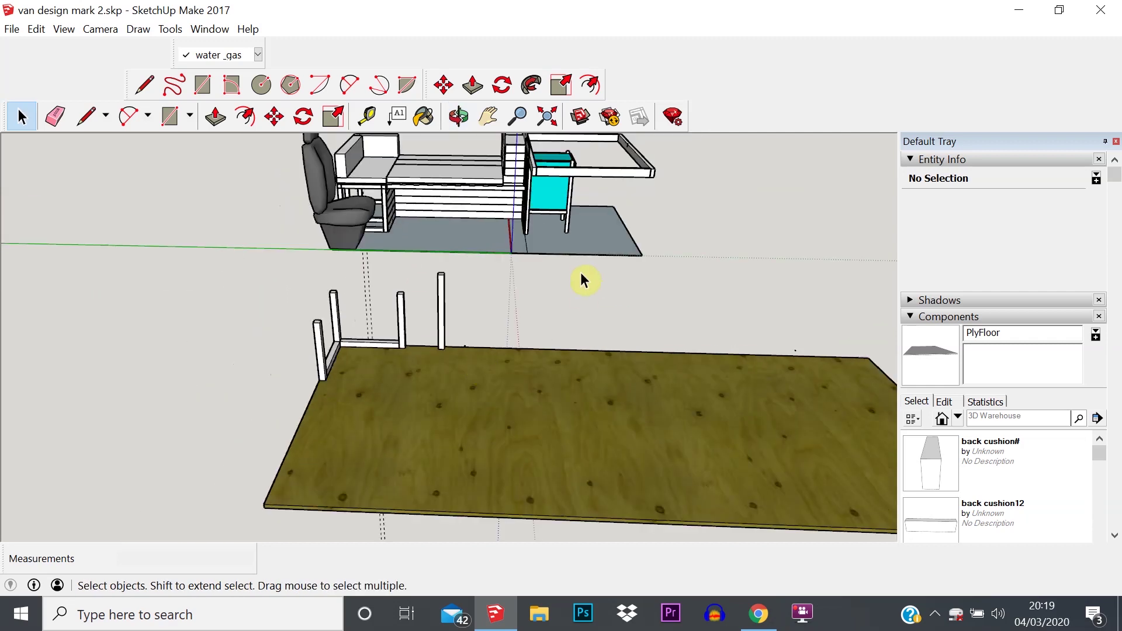
middle_drag(583, 278, 493, 298)
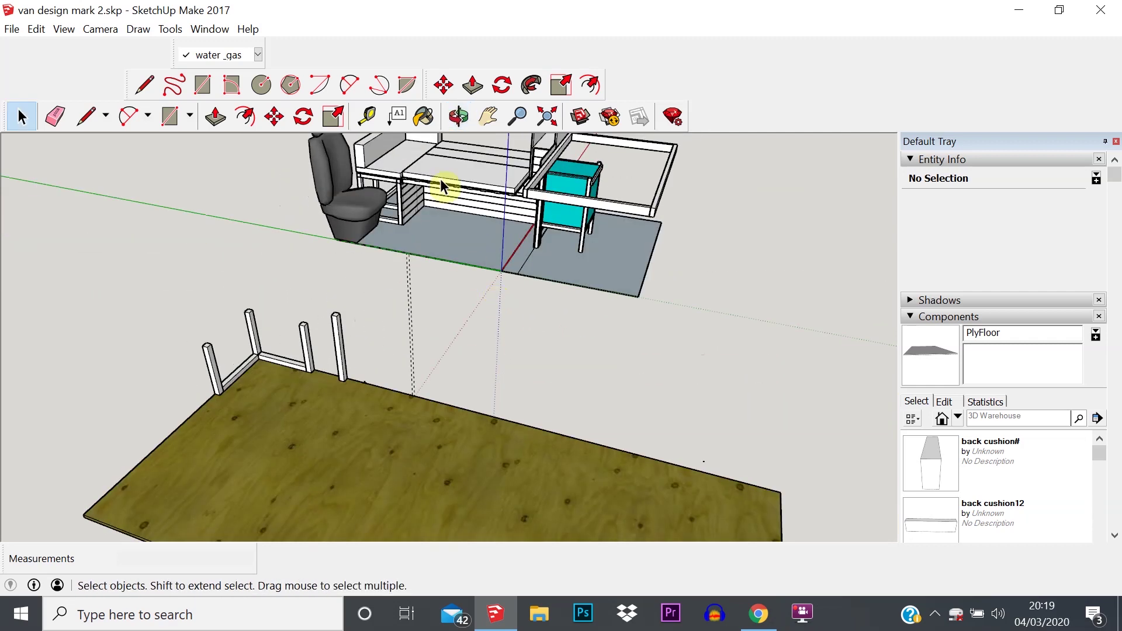
Hide the front seat cushion (cushion1) on the pulled-out bench.
scroll(488, 187, up, 5)
middle_drag(491, 185, 561, 233)
click(562, 240)
right_click(583, 278)
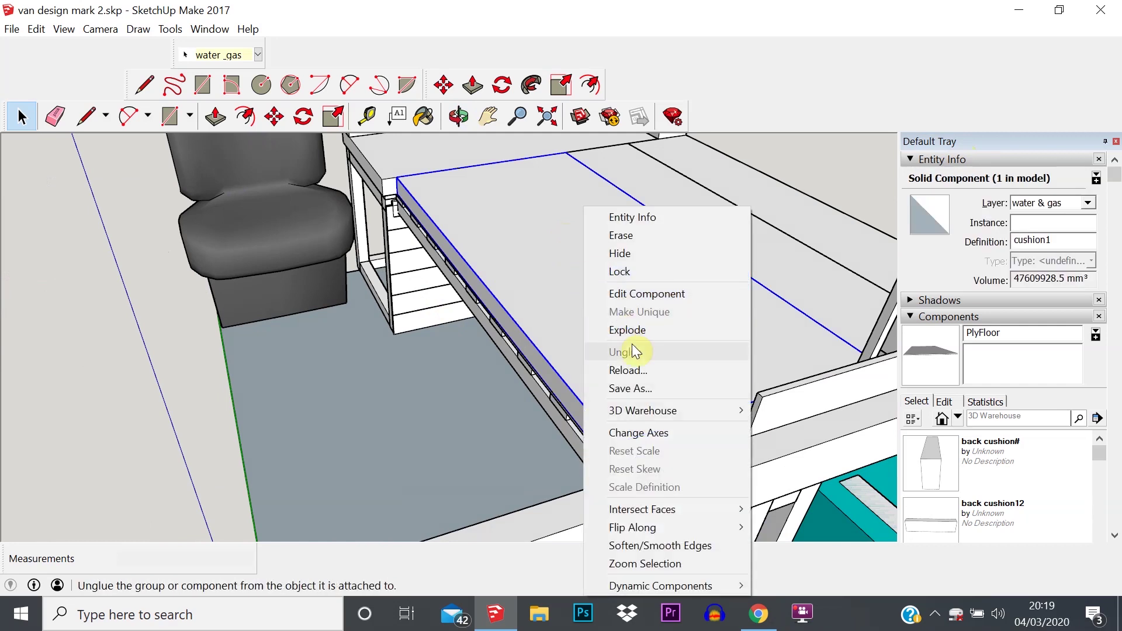
click(616, 254)
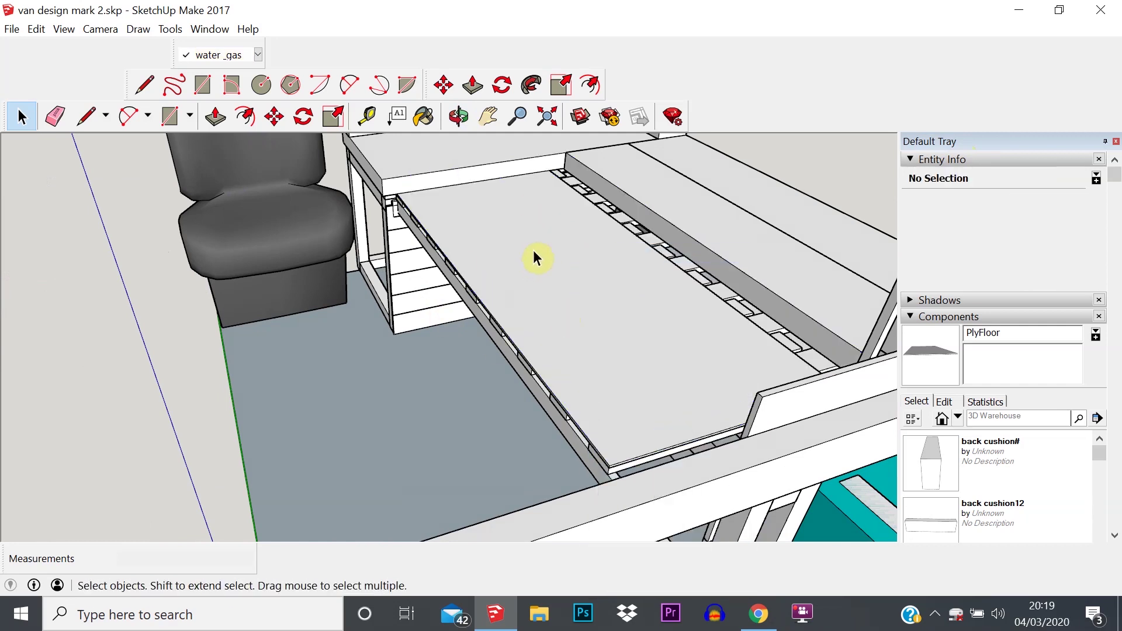
Select the bench's sliding slat group, inspect it from above and underneath, and hide it.
click(551, 299)
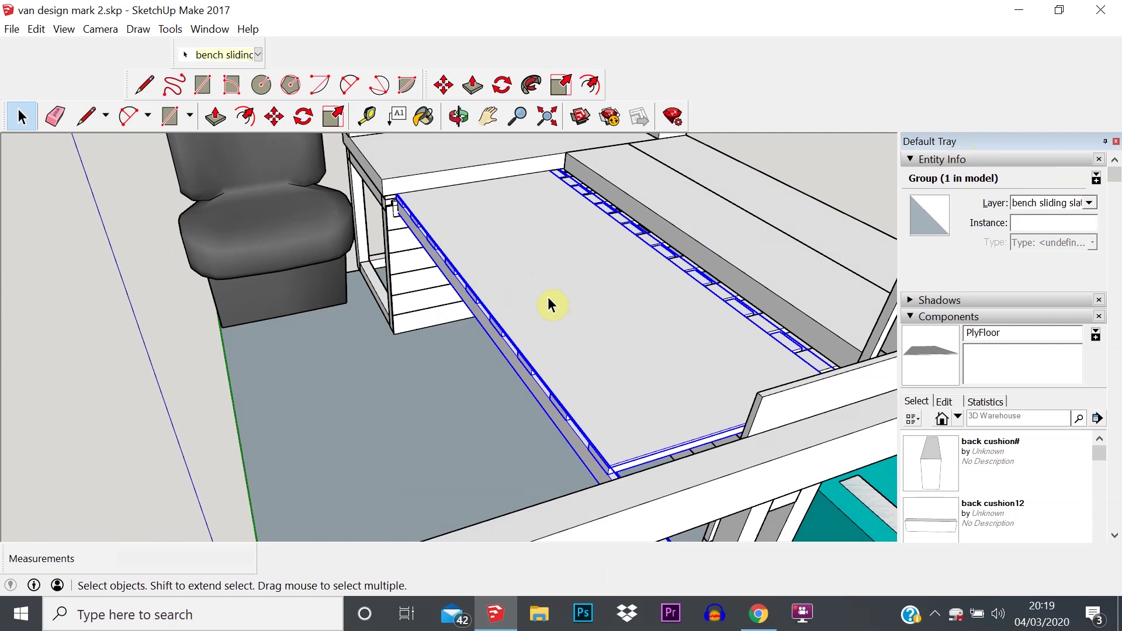
key(o)
drag(514, 320, 704, 356)
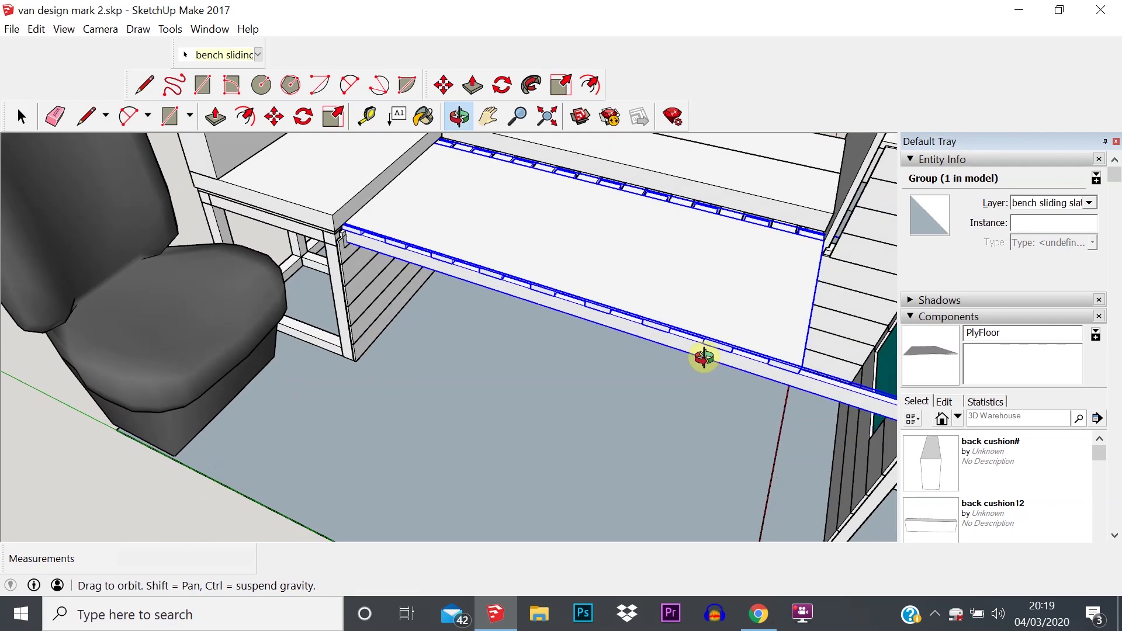
key(space)
scroll(710, 309, up, 2)
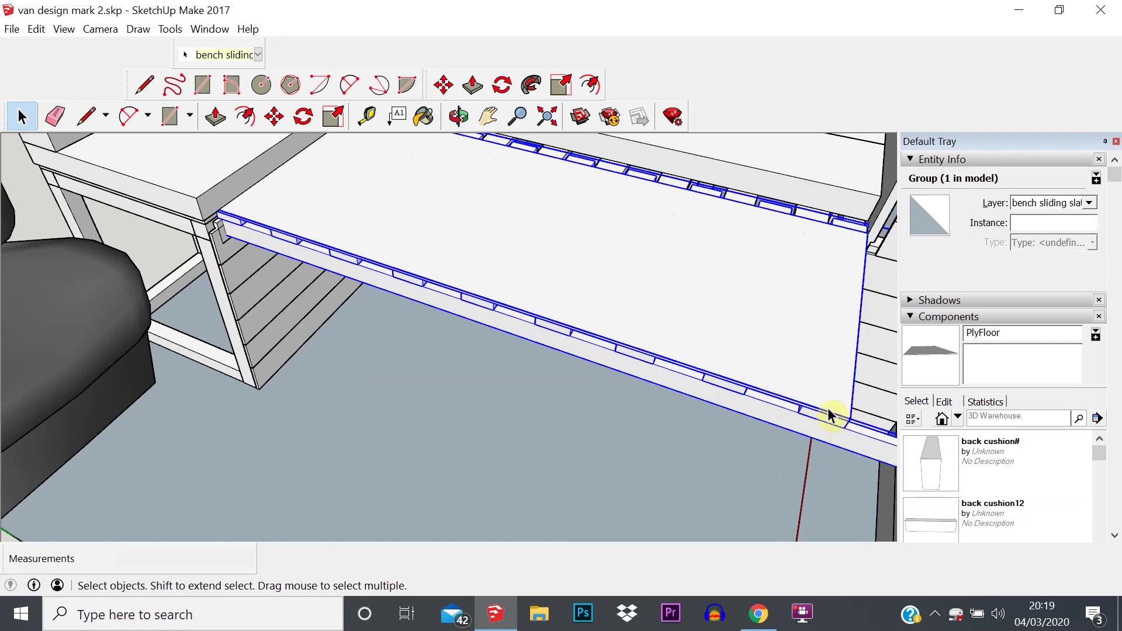
key(o)
drag(544, 336, 699, 258)
key(space)
scroll(707, 280, up, 2)
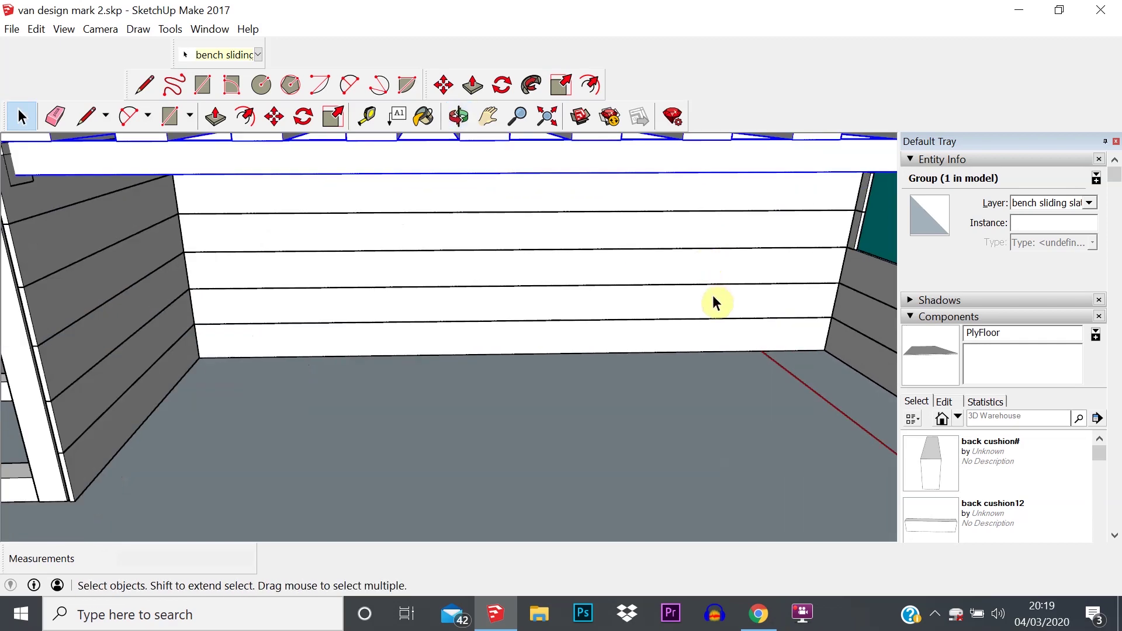
scroll(715, 292, down, 4)
right_click(668, 247)
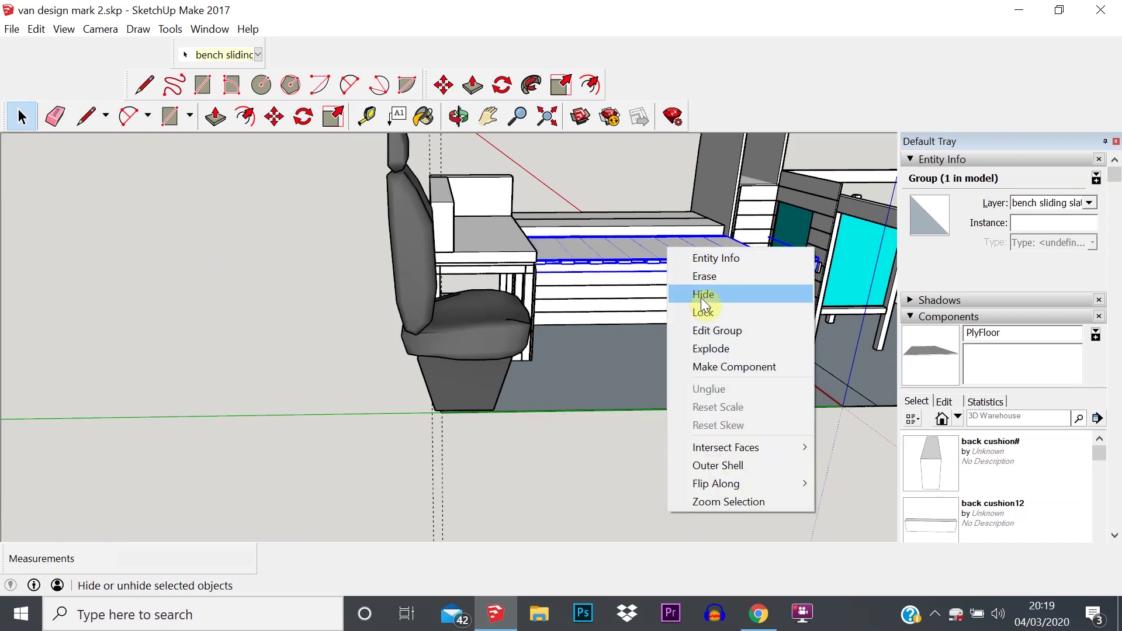
click(701, 293)
Examine the remaining bench slats and panelling, inspect the rear cushion group's available options, and deselect the group.
middle_drag(702, 206, 529, 346)
scroll(592, 339, down, 3)
scroll(602, 313, up, 4)
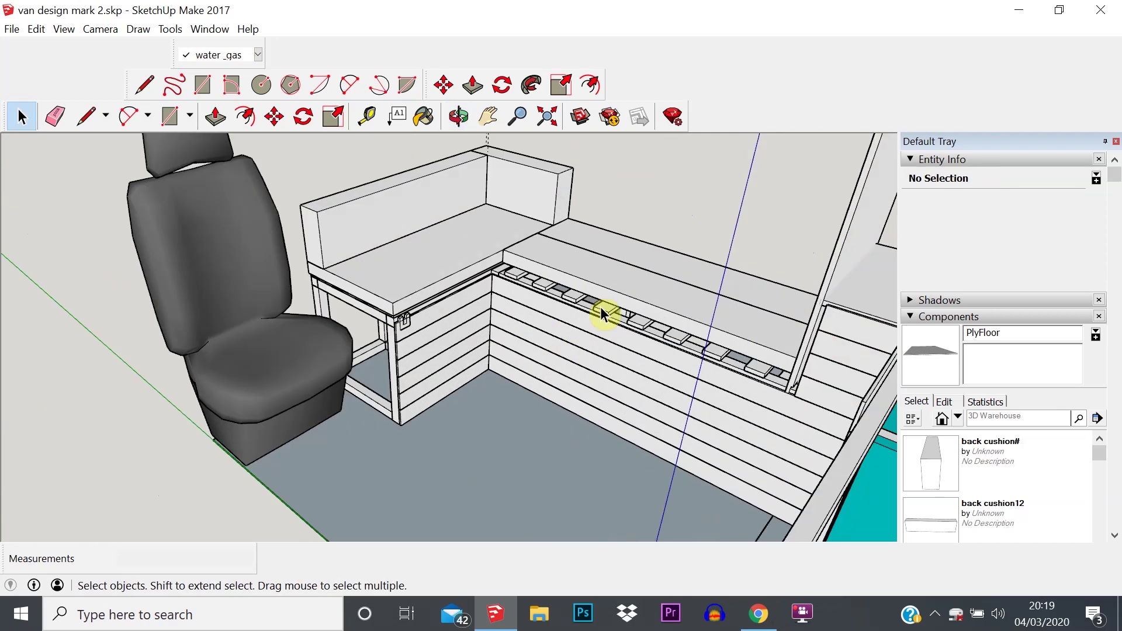
scroll(555, 330, up, 2)
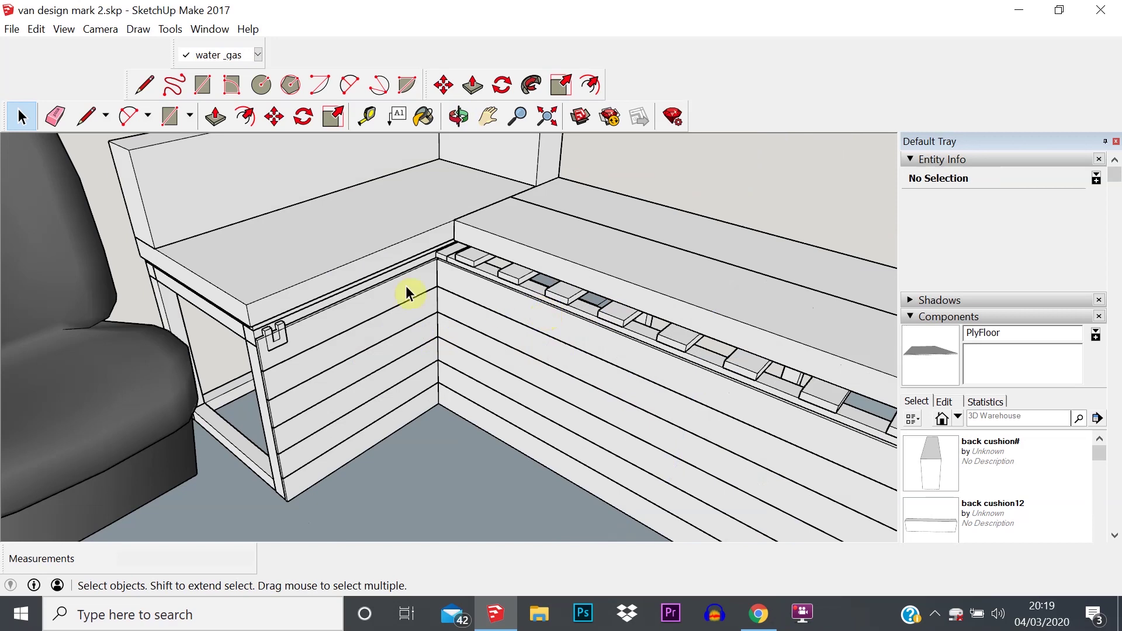
right_click(519, 235)
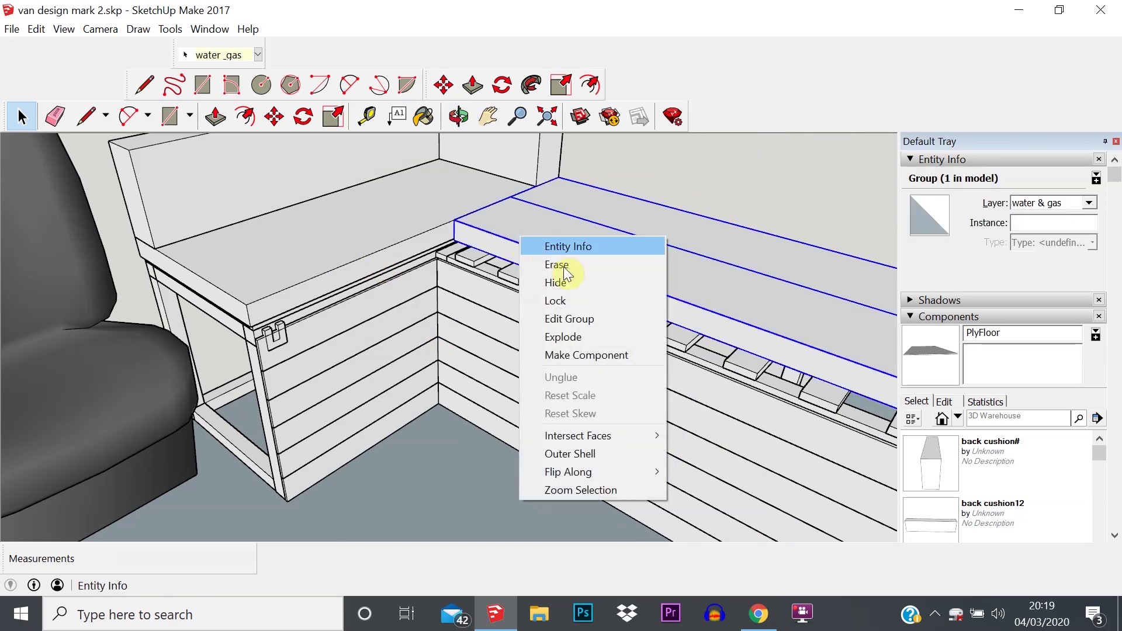
click(611, 227)
scroll(659, 256, down, 2)
scroll(611, 333, up, 2)
scroll(612, 342, down, 5)
middle_drag(611, 344, 581, 335)
right_click(583, 299)
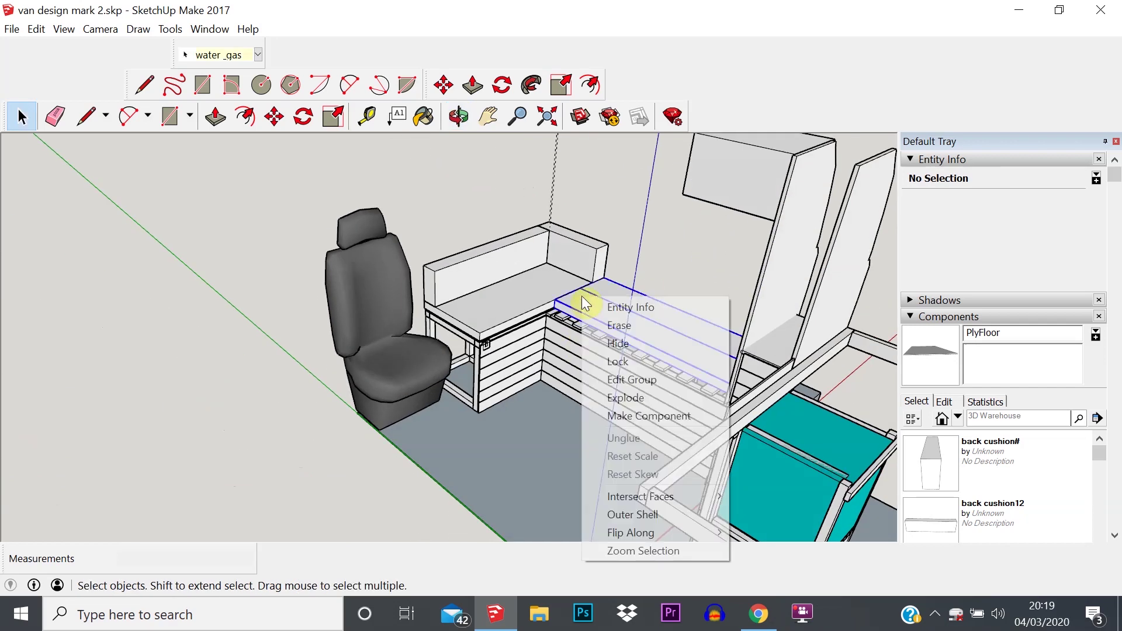
click(402, 188)
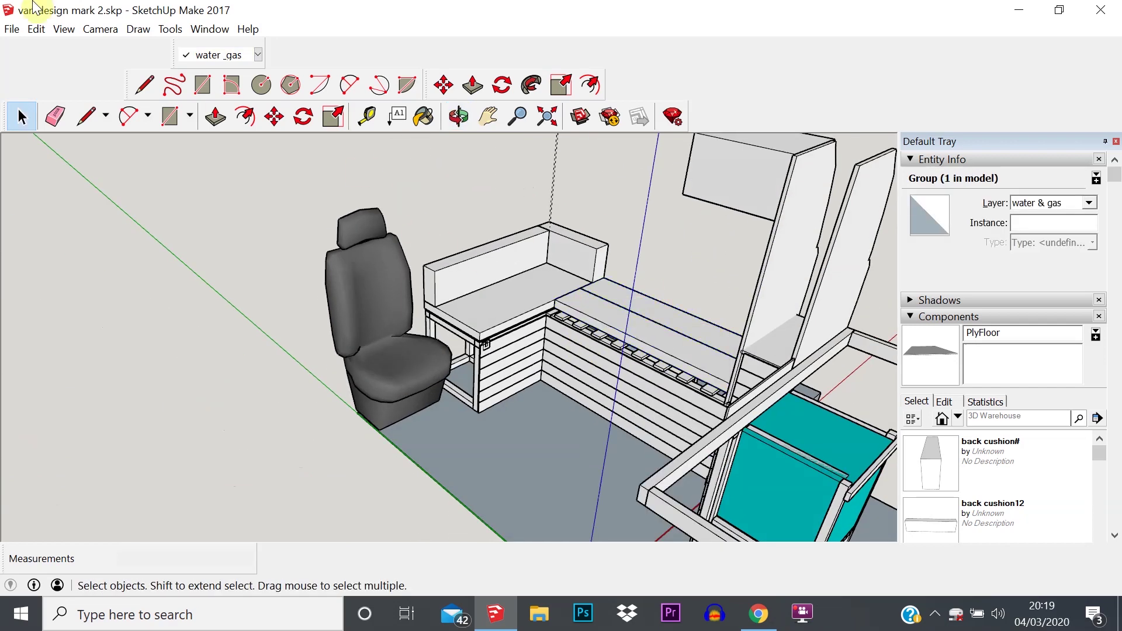
Unhide the last hidden bench part, and unhide everything else that is hidden in the model.
click(62, 30)
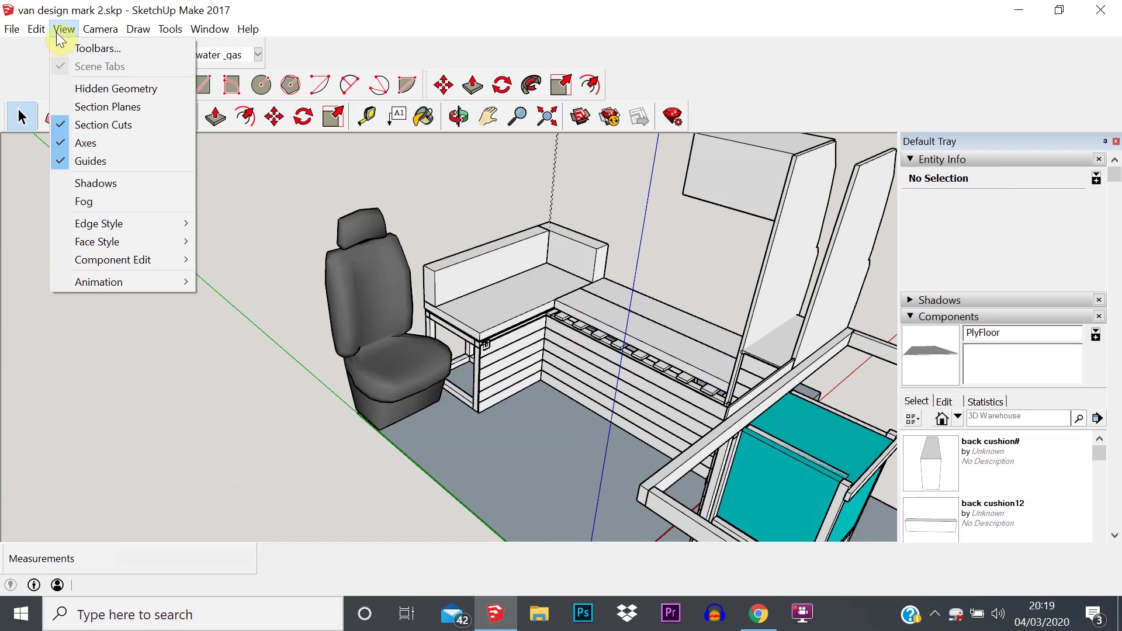
mouse_move(36, 33)
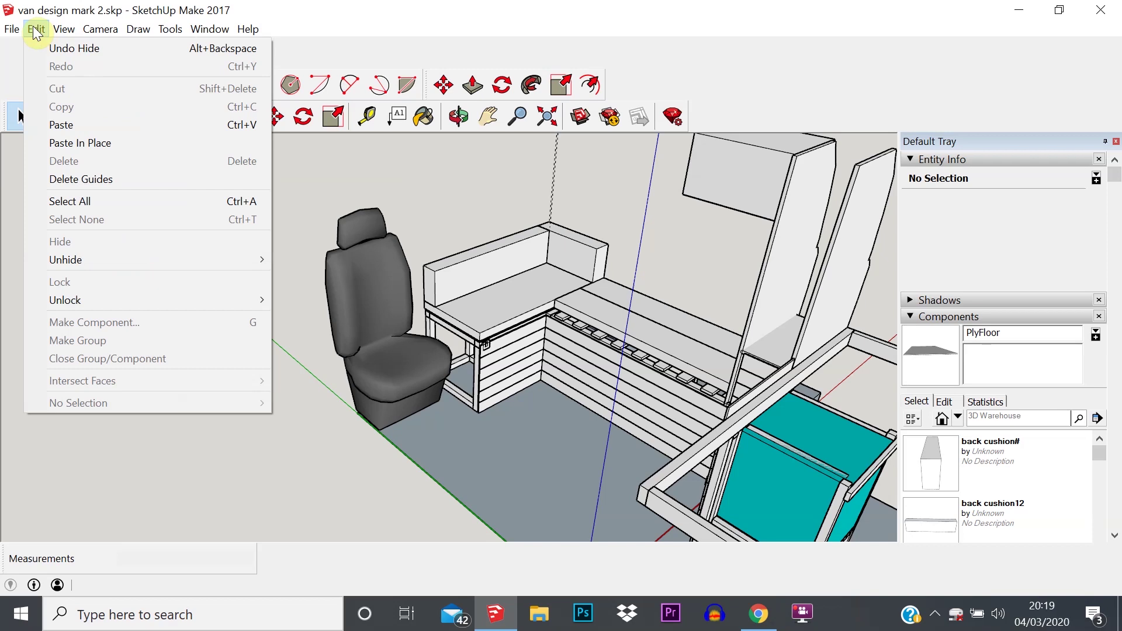
mouse_move(76, 257)
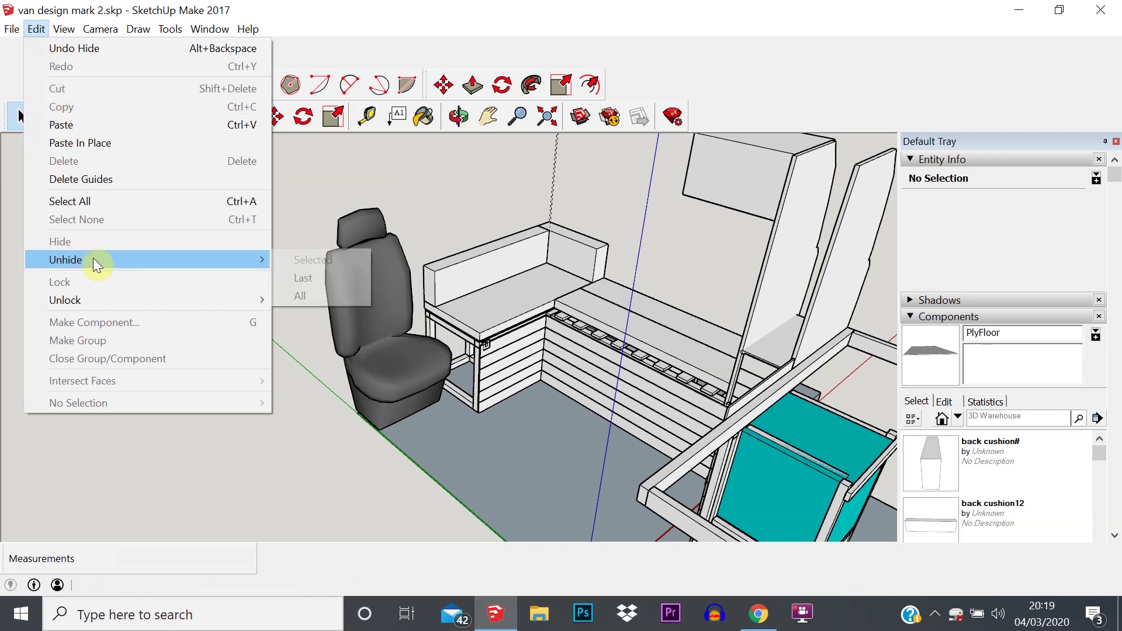
click(299, 279)
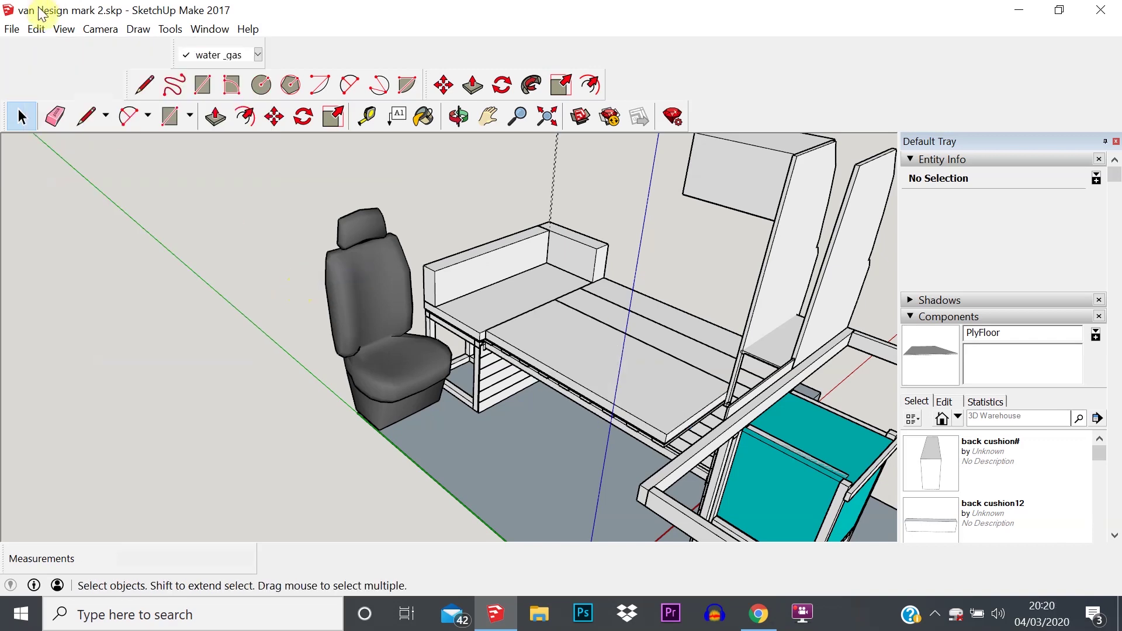
click(44, 32)
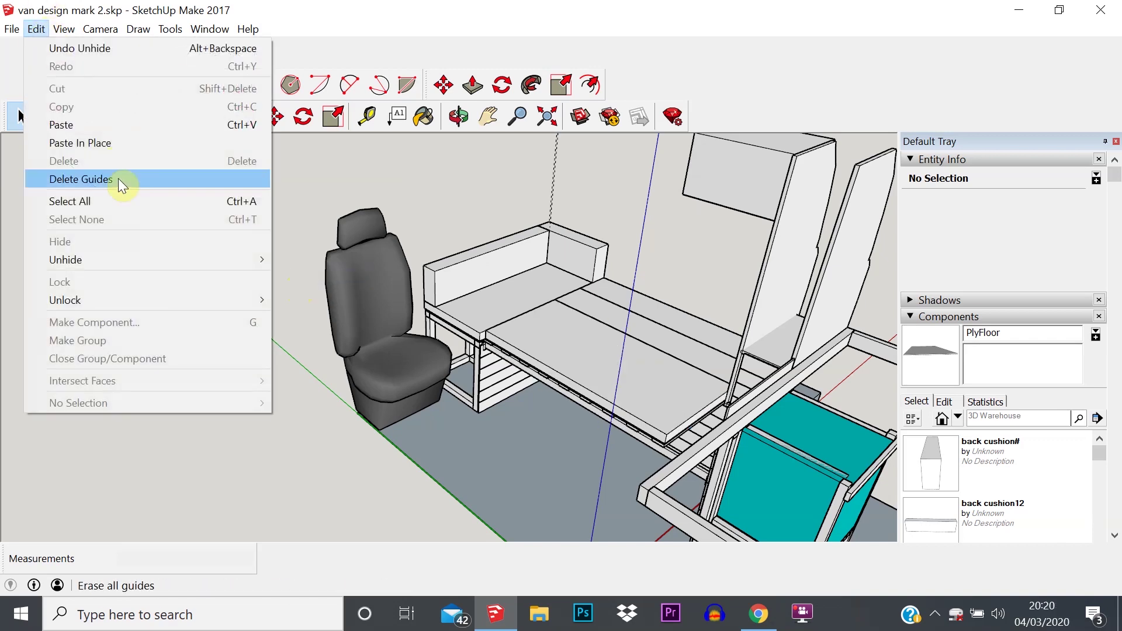
click(302, 293)
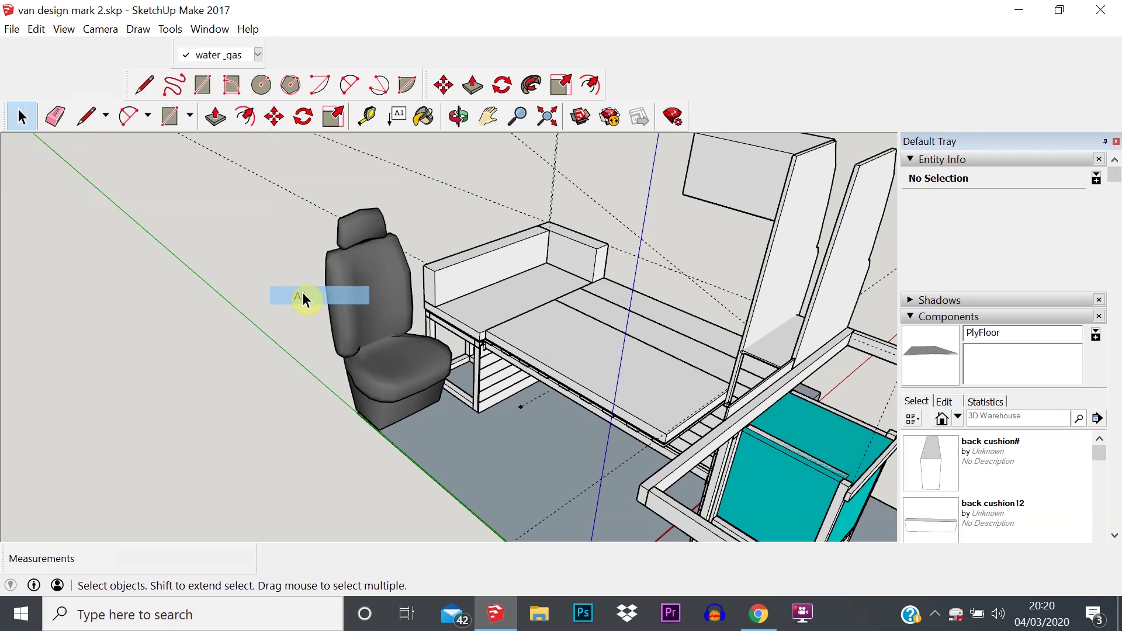
Select the dashed guides crossing the van furniture and hide them.
scroll(608, 319, up, 3)
scroll(605, 320, down, 6)
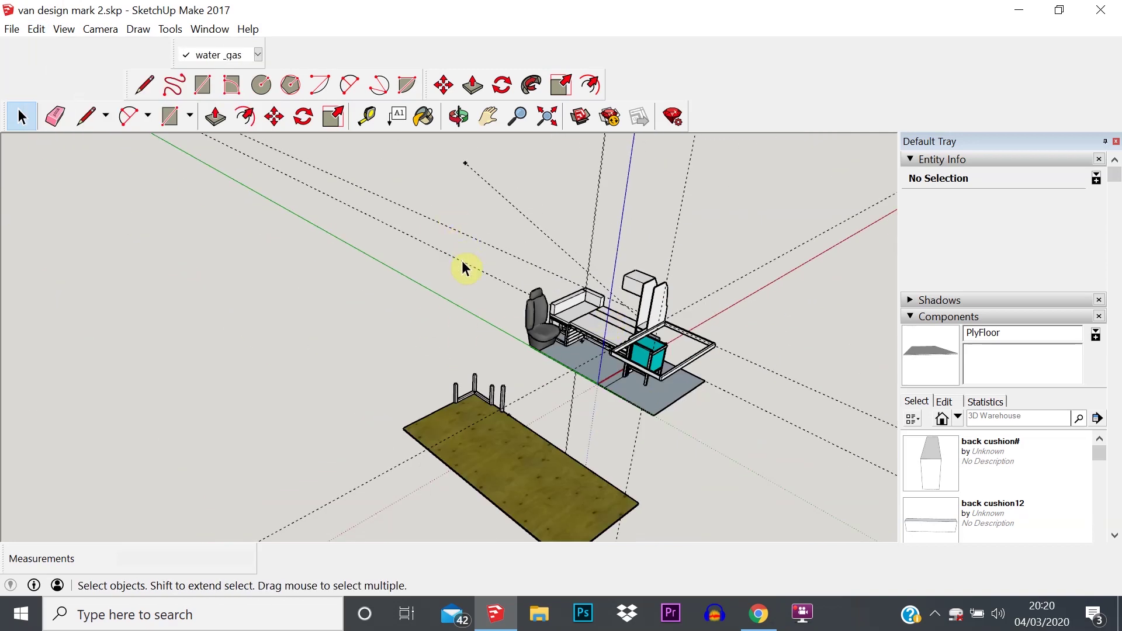
click(469, 243)
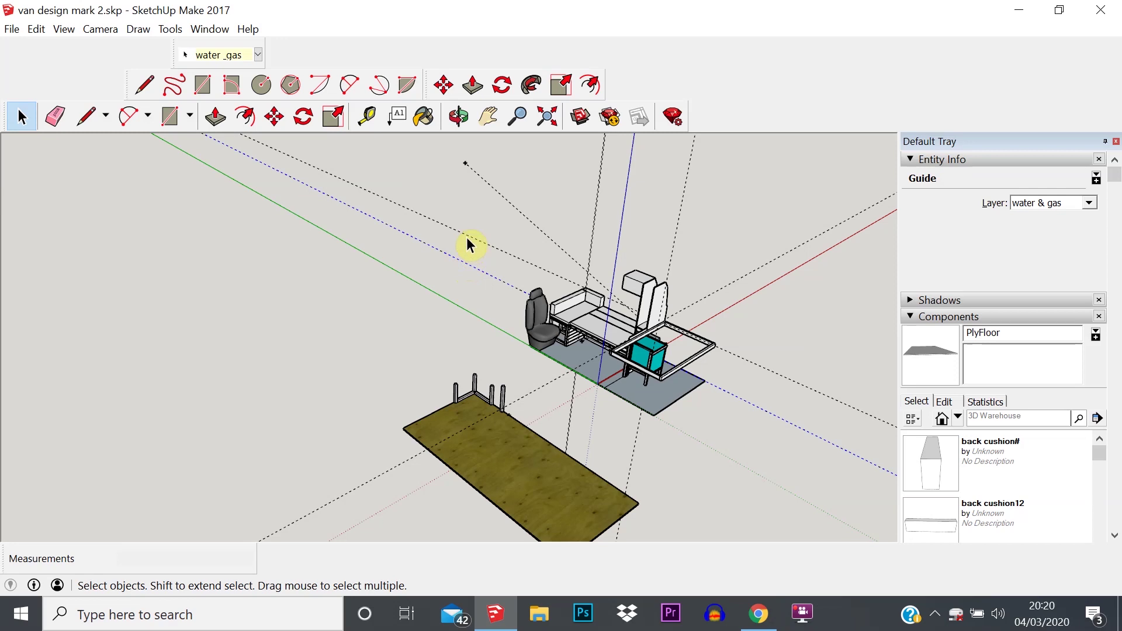
ctrl+click(524, 212)
ctrl+click(675, 257)
right_click(674, 258)
click(696, 281)
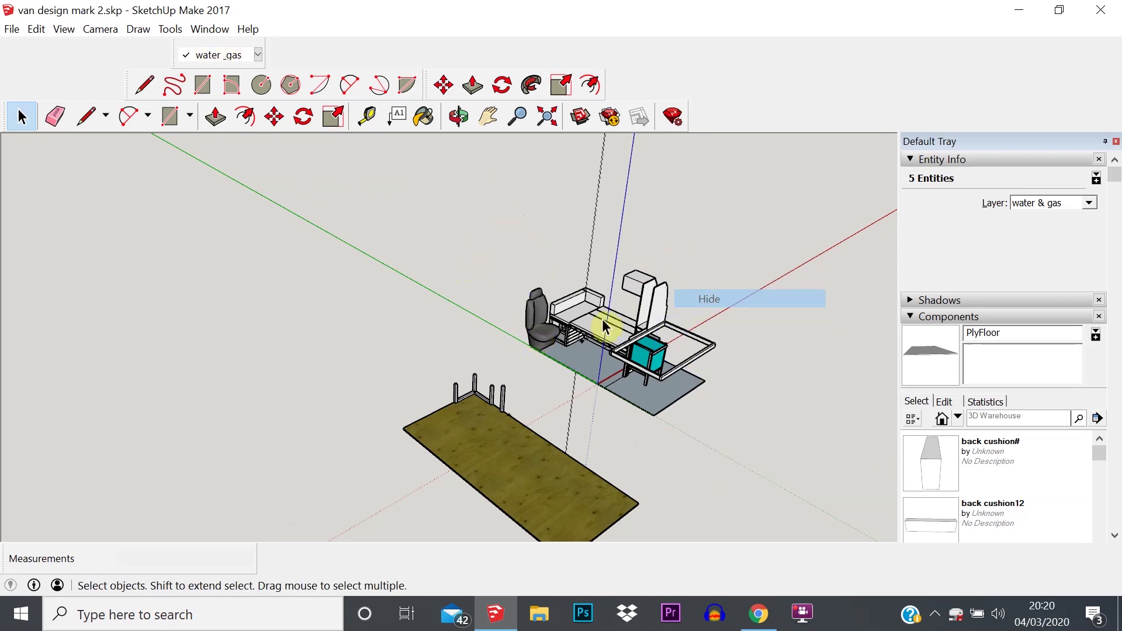
Examine the corner bench, the small bracket on its side panel and the fixed slats from several angles.
scroll(581, 299, up, 2)
scroll(580, 299, up, 4)
middle_drag(583, 198, 725, 373)
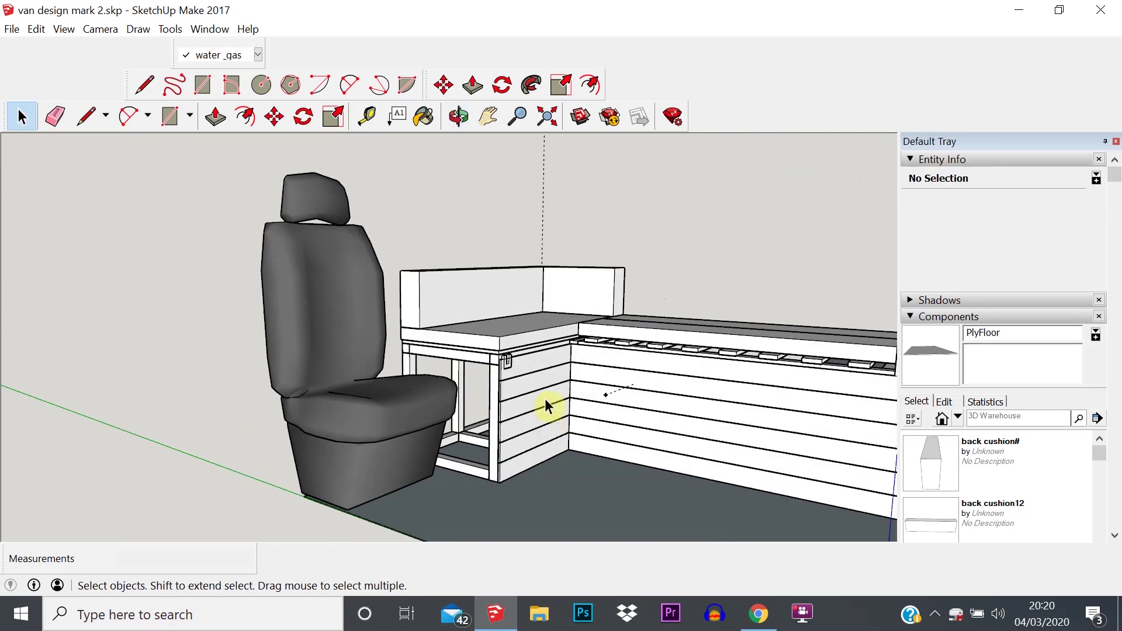
scroll(539, 394, up, 5)
middle_drag(485, 356, 483, 354)
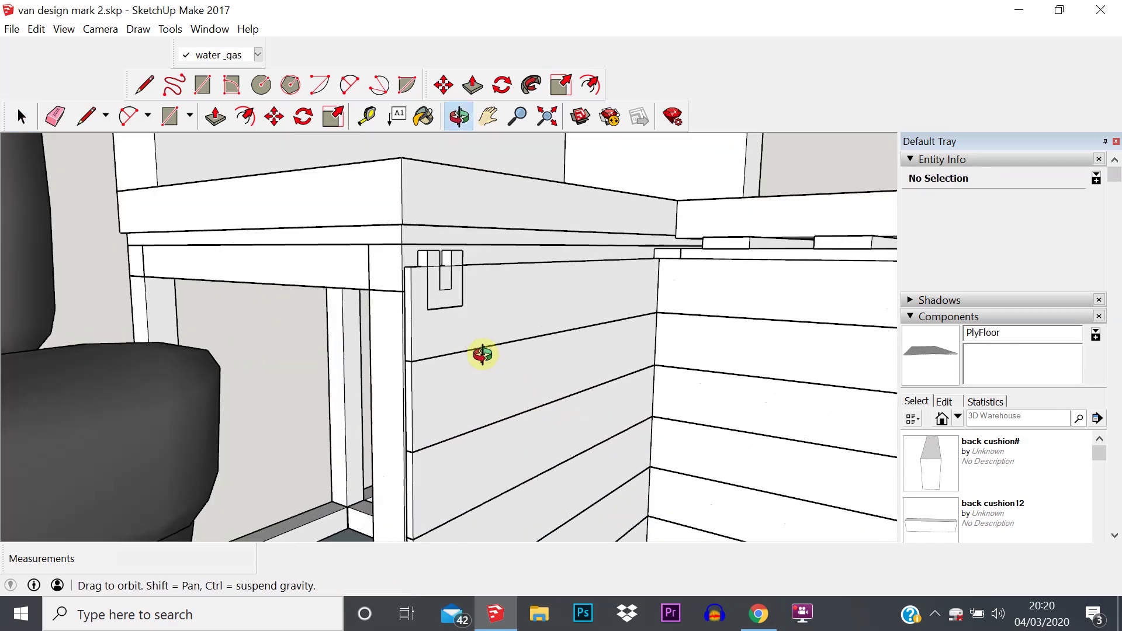
scroll(482, 355, down, 8)
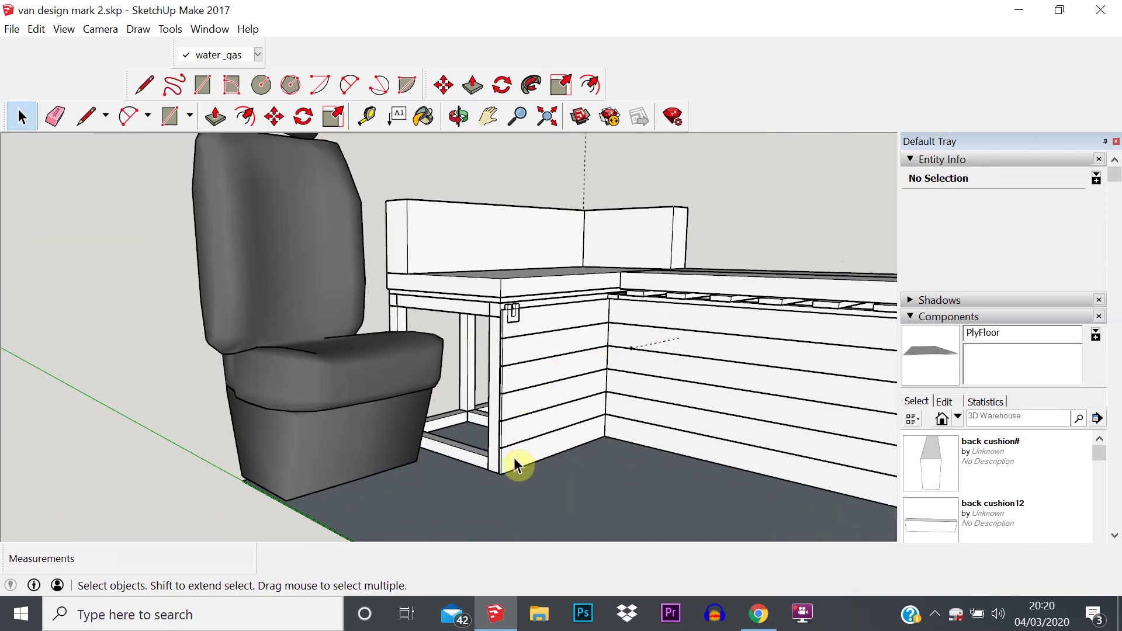
scroll(716, 389, down, 5)
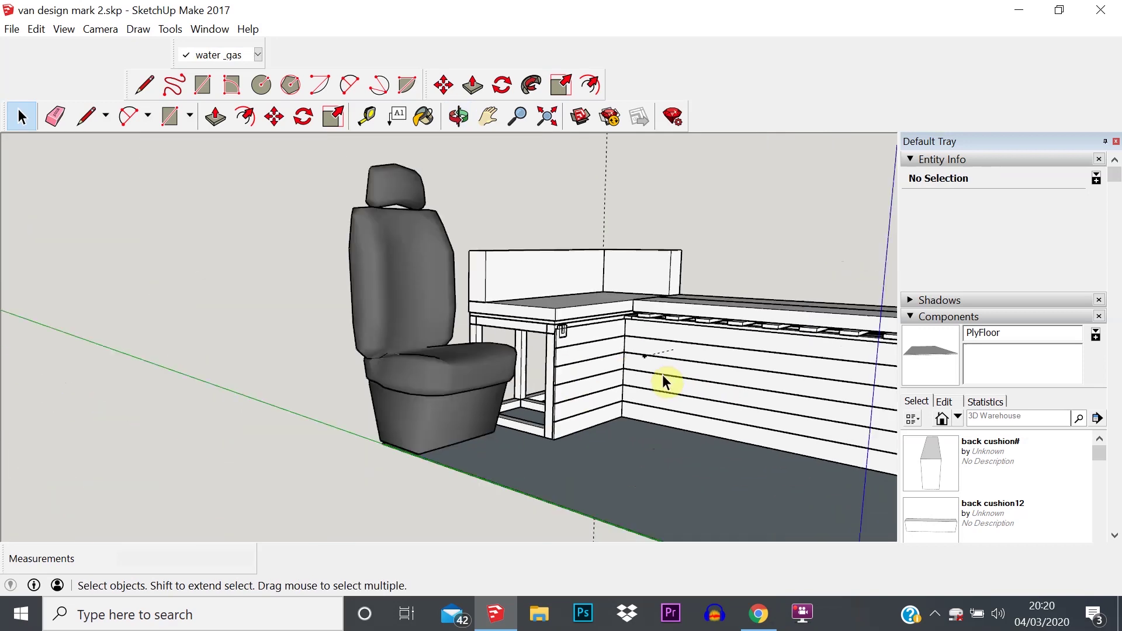
middle_drag(762, 327, 751, 396)
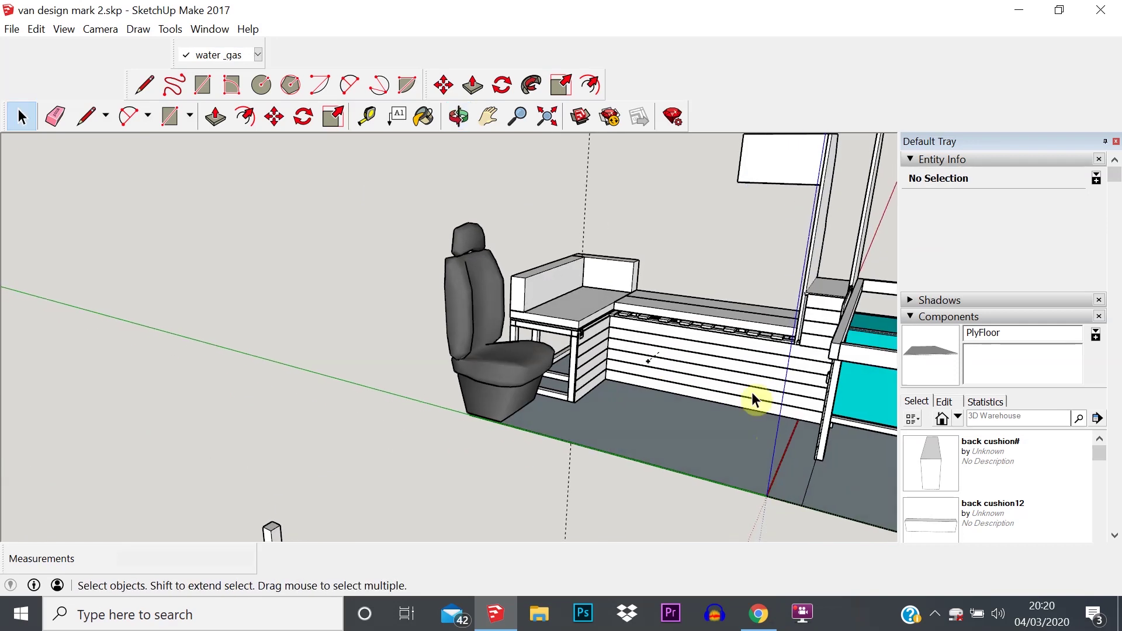
scroll(672, 358, up, 5)
scroll(673, 354, up, 2)
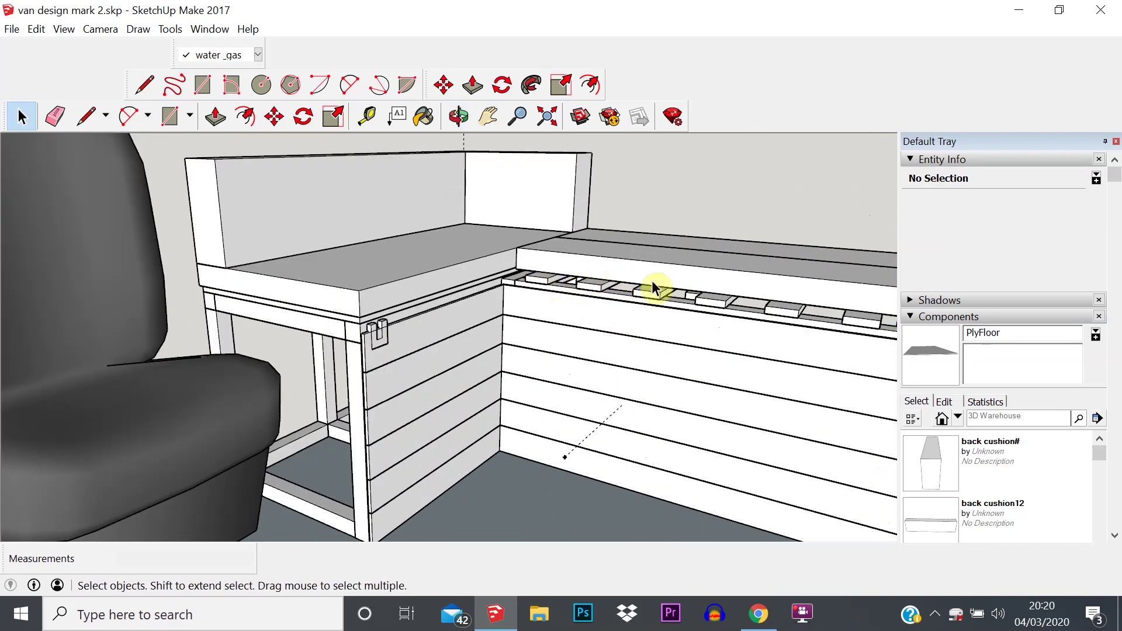
mouse_move(584, 276)
middle_down()
mouse_move(693, 363)
mouse_move(591, 268)
middle_up()
scroll(664, 234, up, 1)
middle_drag(662, 233, 561, 339)
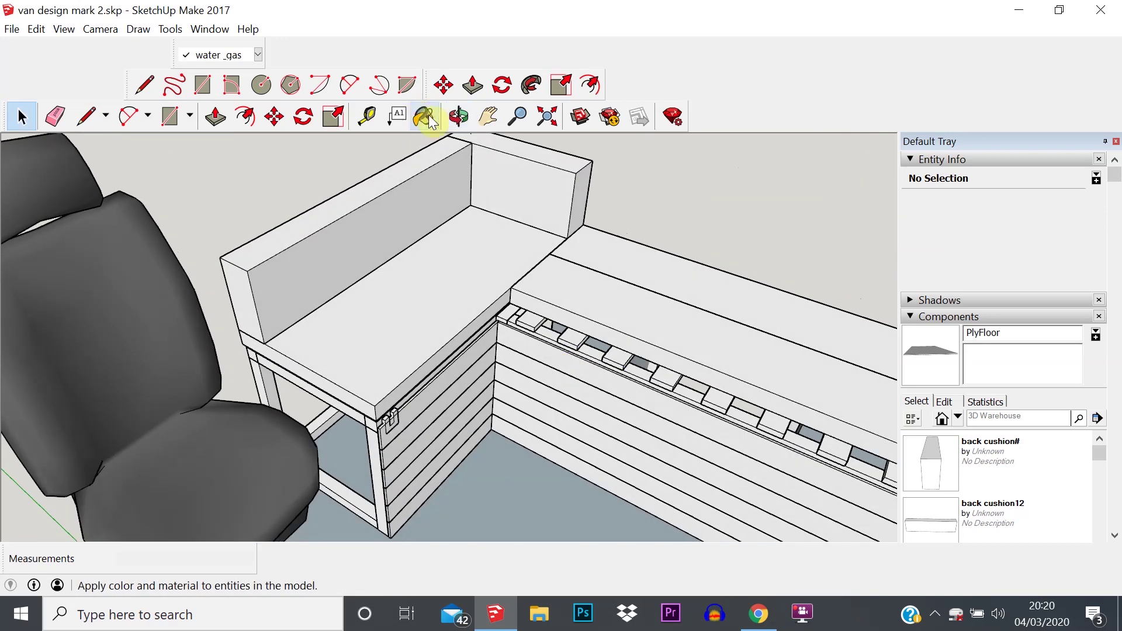
Measure the gap beside the first wide bench slat with the Tape Measure.
click(364, 124)
scroll(554, 329, up, 3)
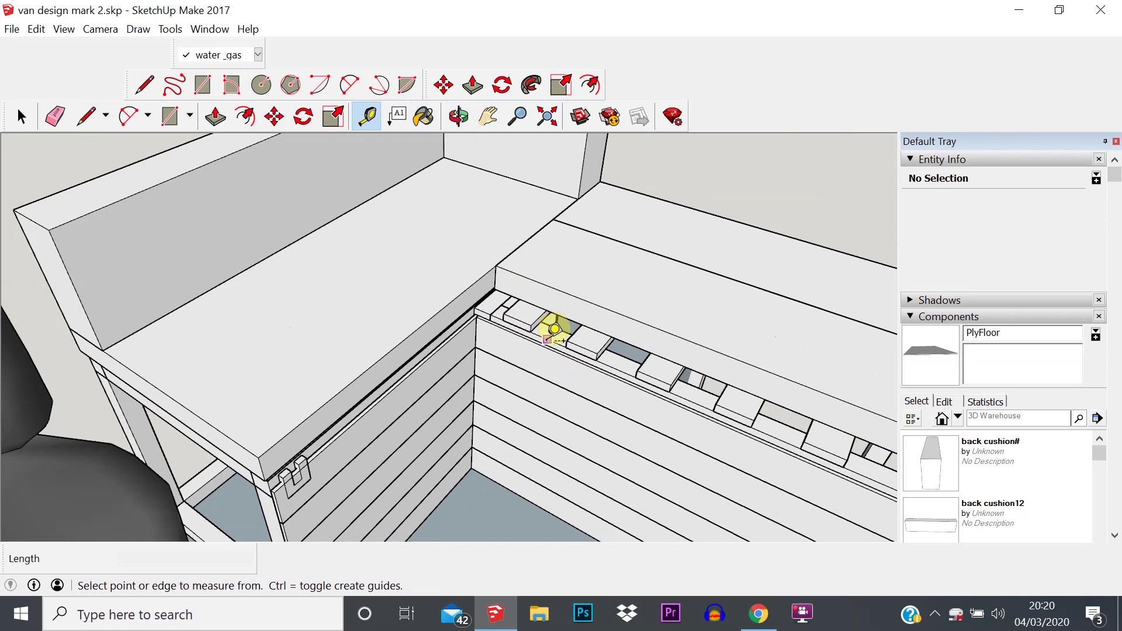
scroll(552, 328, up, 3)
click(494, 306)
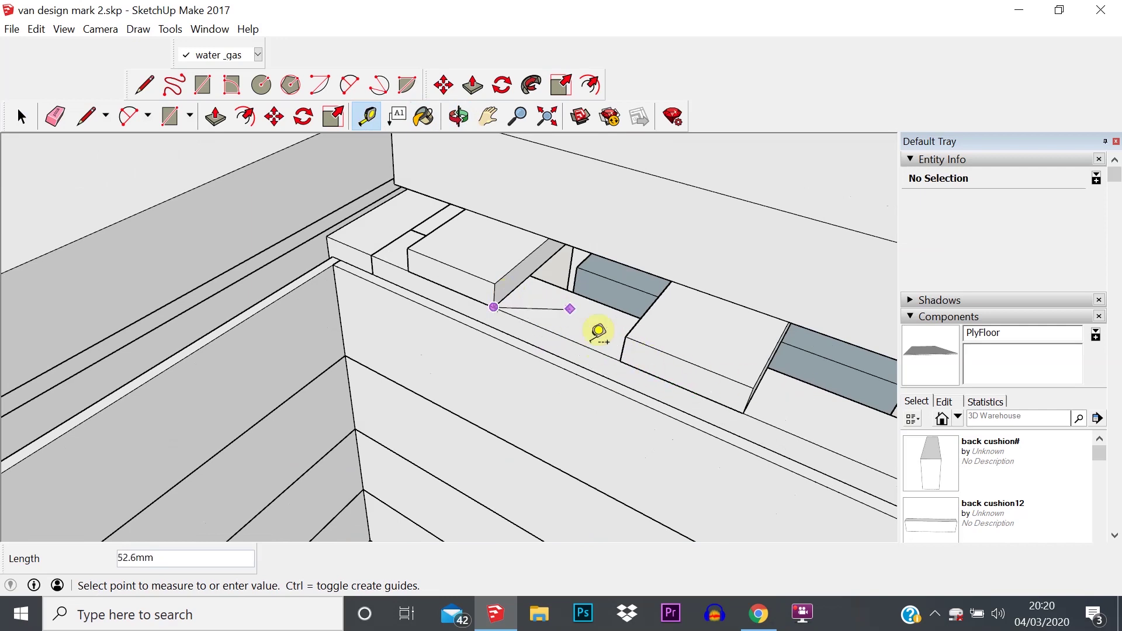
click(564, 293)
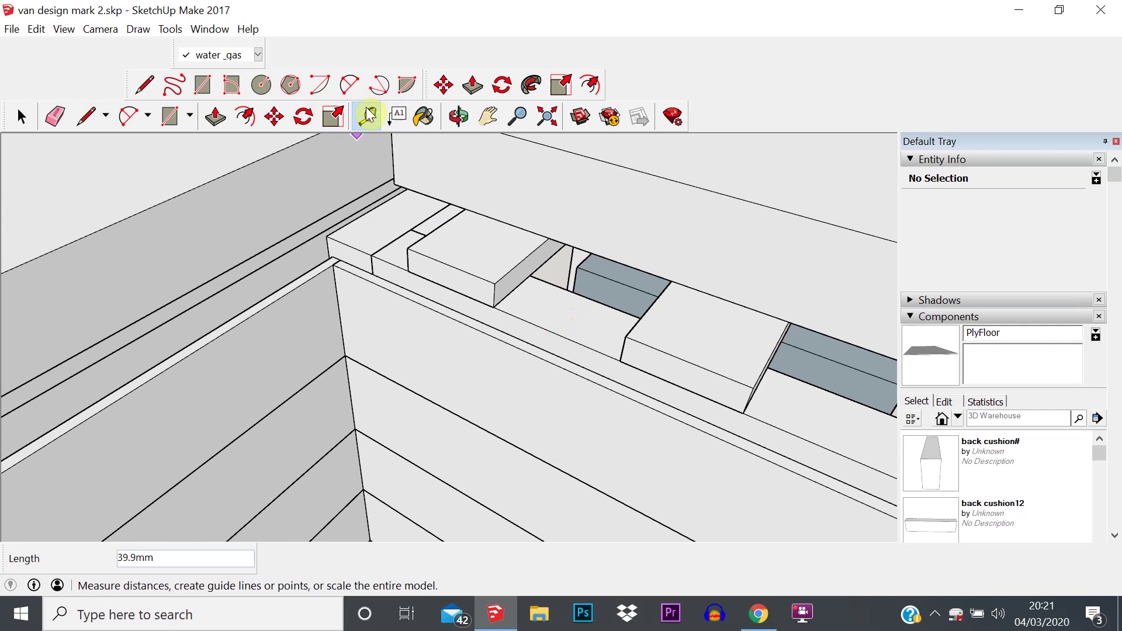
Measure the first wide slat's width and place a guide point on the rail about 38 mm from the slat's lower corner.
click(408, 248)
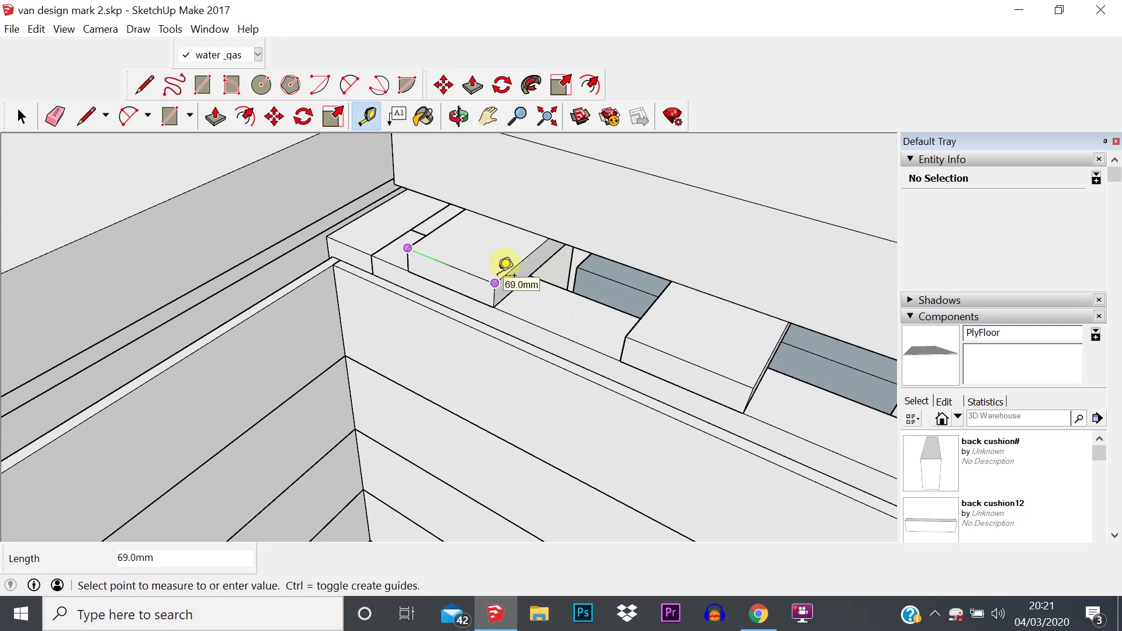
click(448, 191)
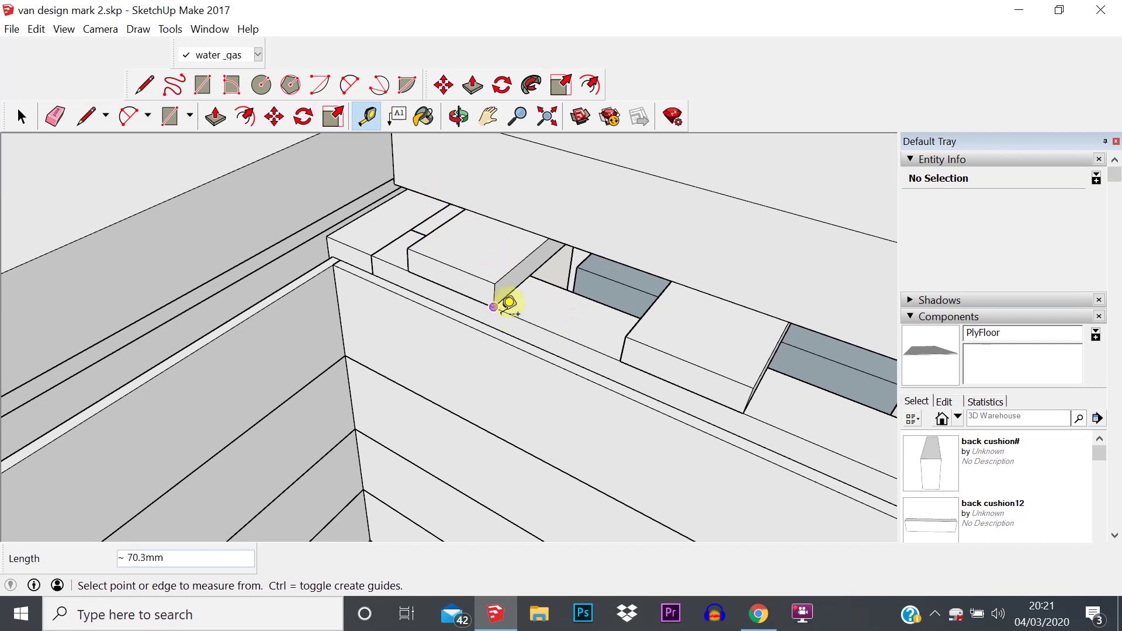
click(508, 302)
click(547, 330)
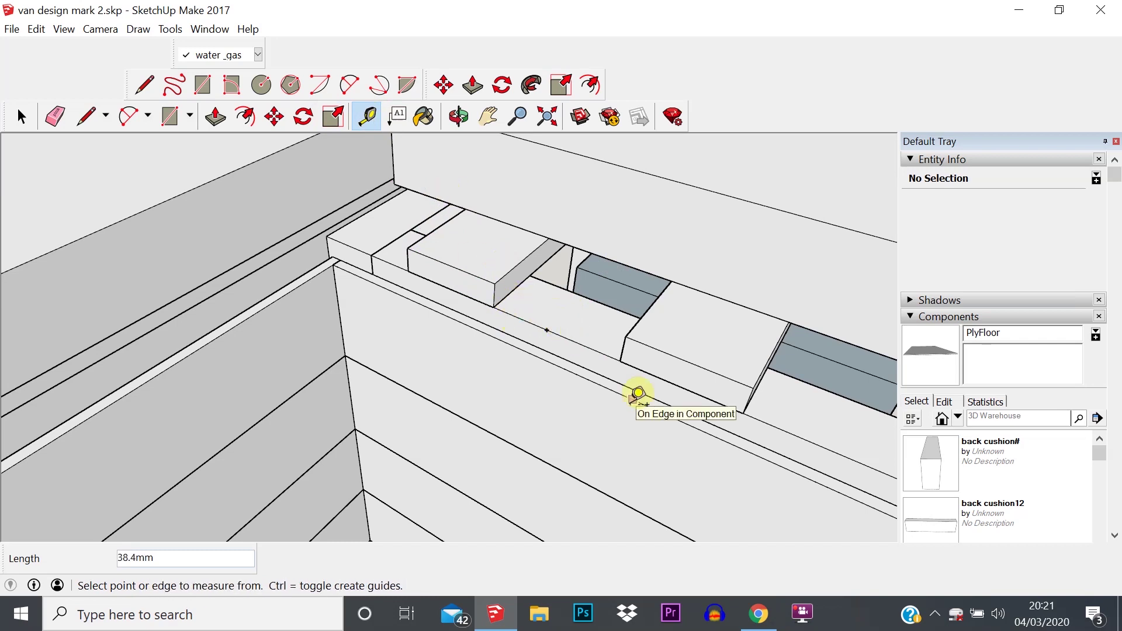
Examine the slat spacing up close and the whole van layout next to the plywood floor.
scroll(552, 326, up, 5)
scroll(550, 275, down, 6)
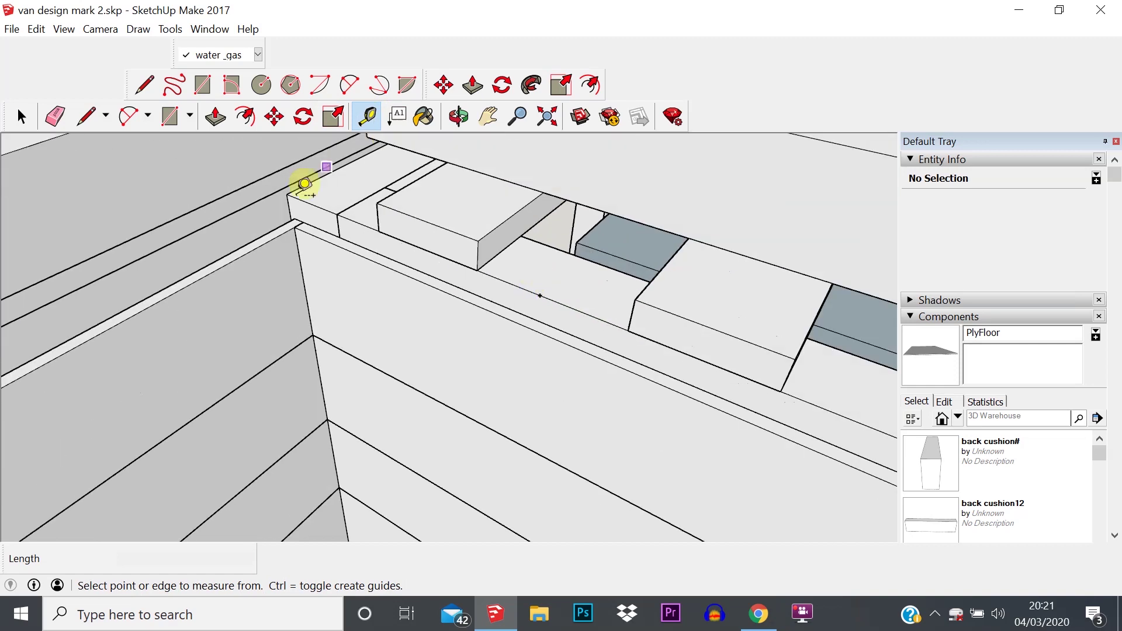
scroll(526, 261, down, 10)
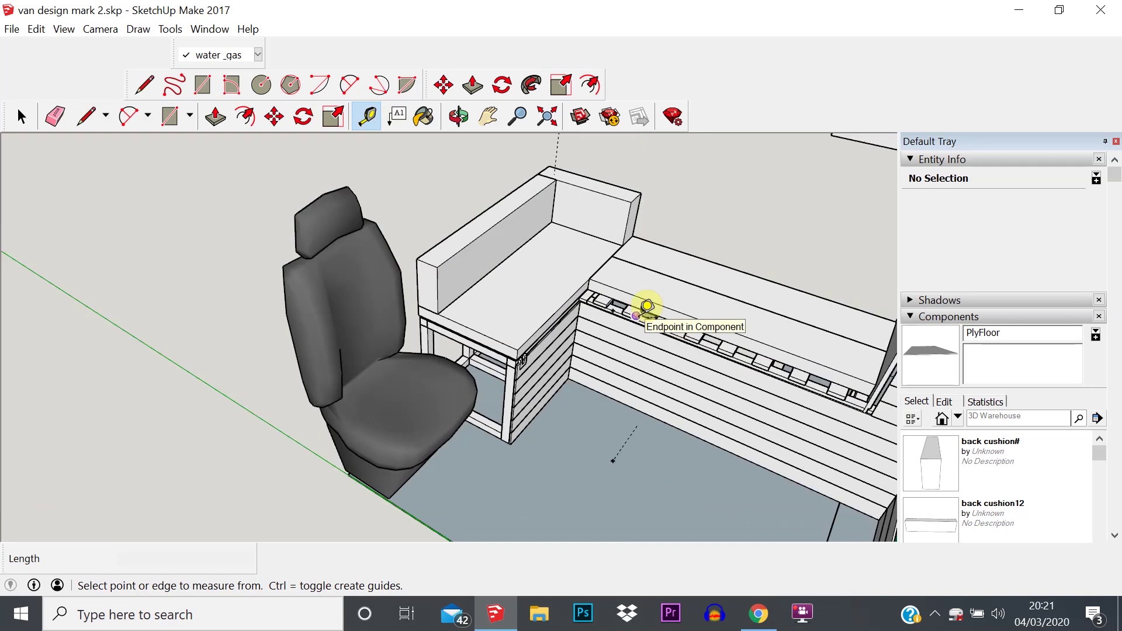
scroll(646, 306, down, 3)
middle_drag(666, 393, 649, 353)
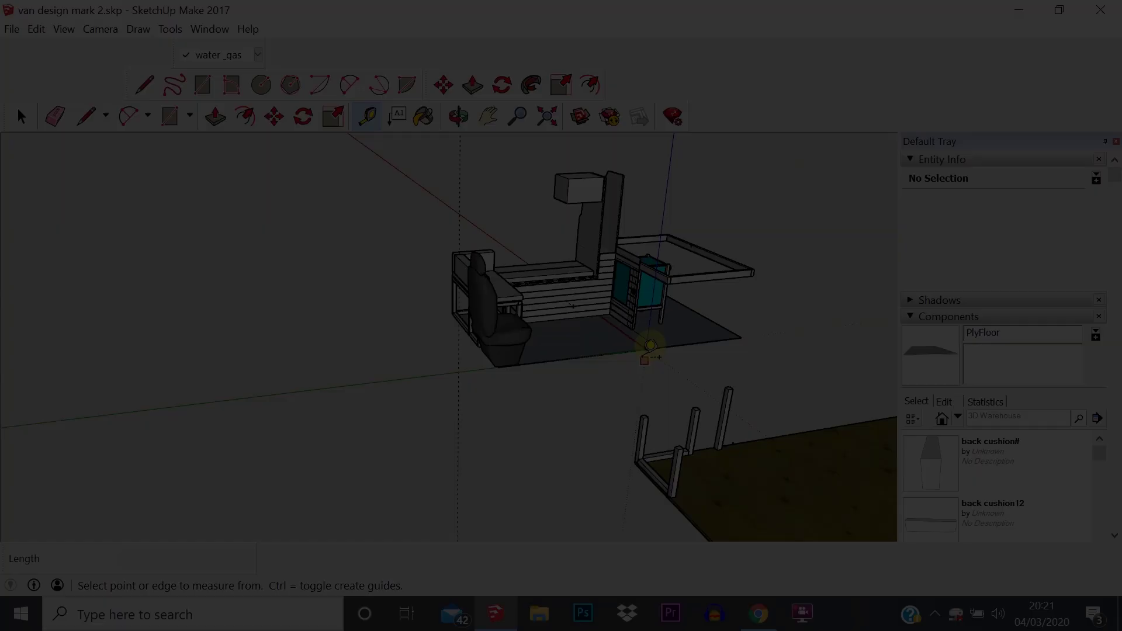